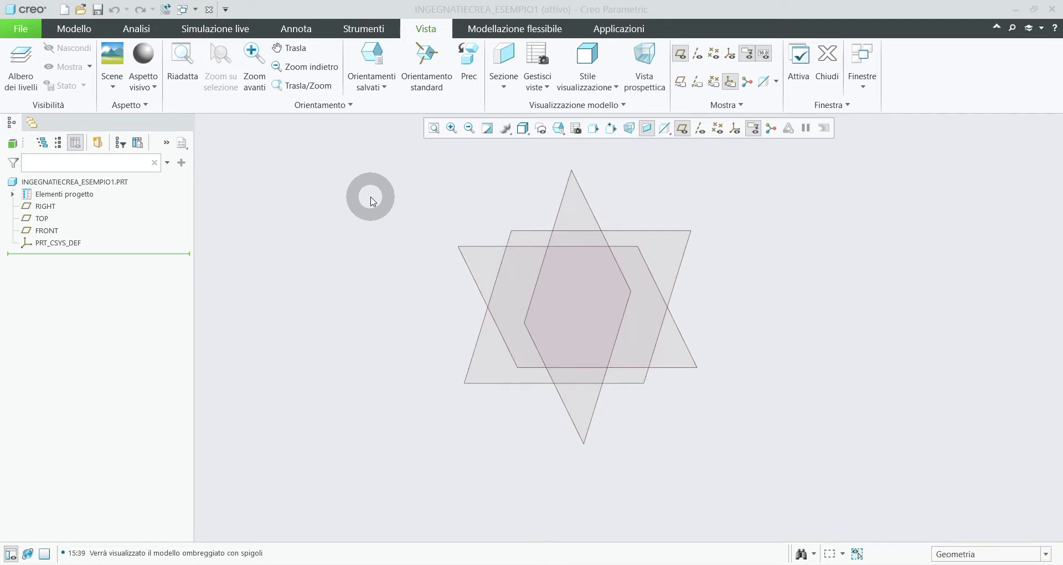
click(373, 201)
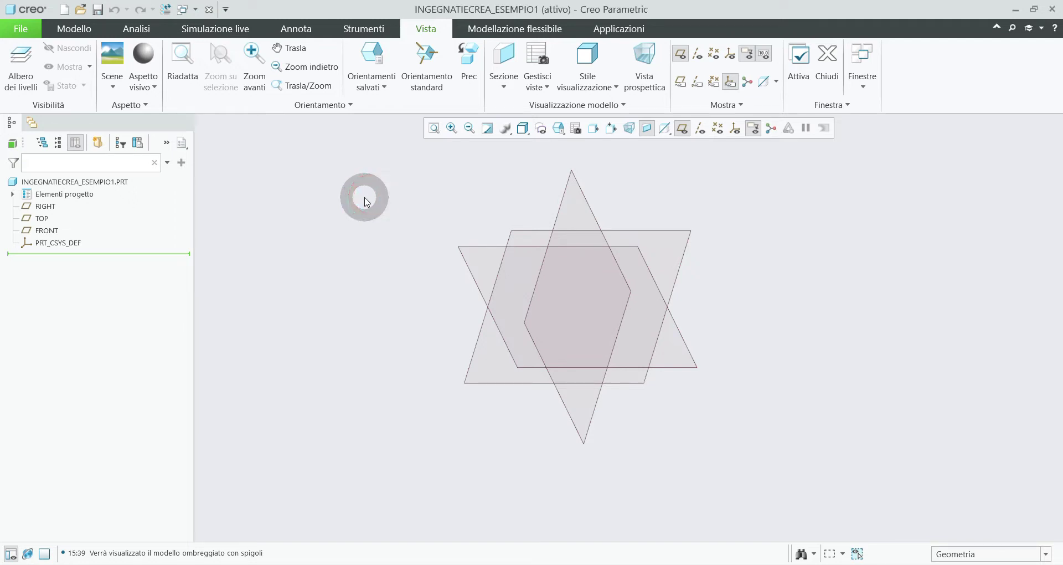
right_click(366, 200)
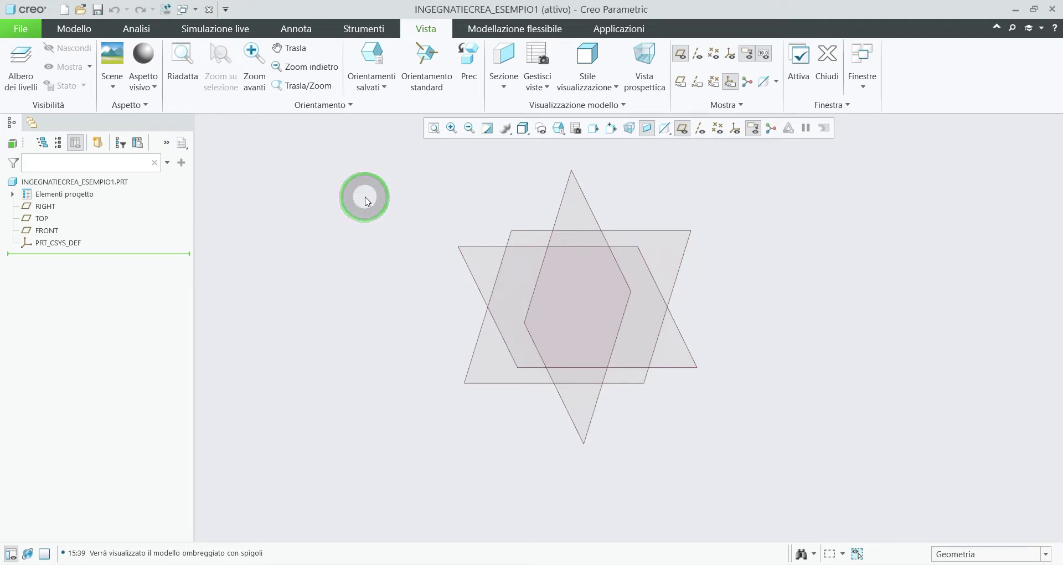
middle_click(367, 200)
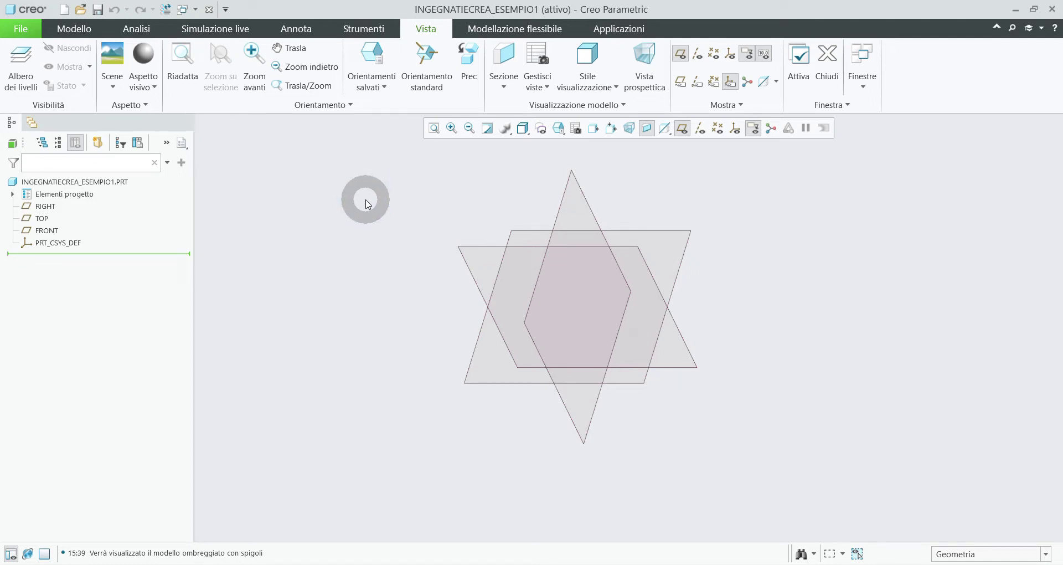
key(ctrl)
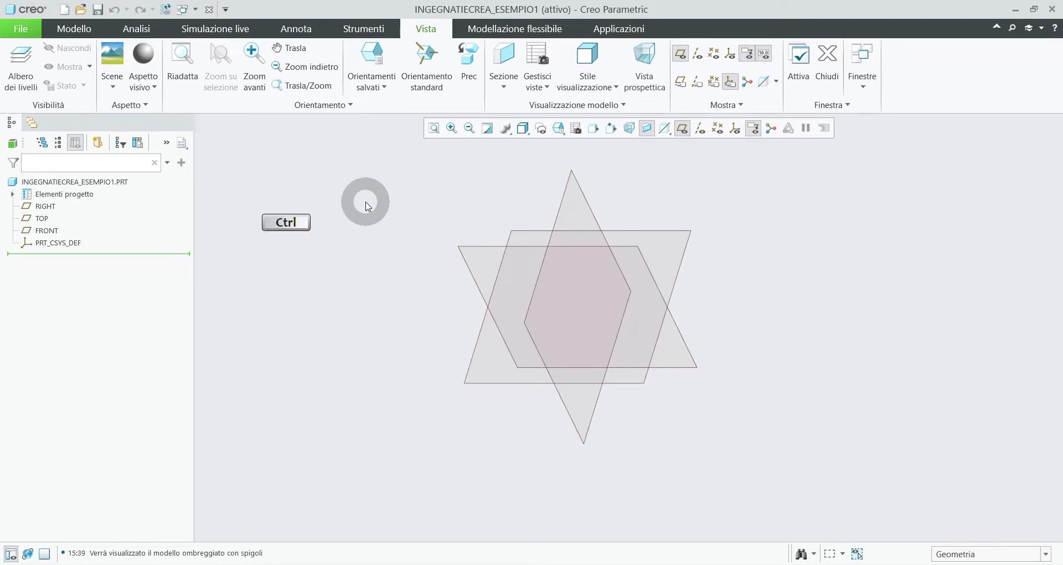
key(alt)
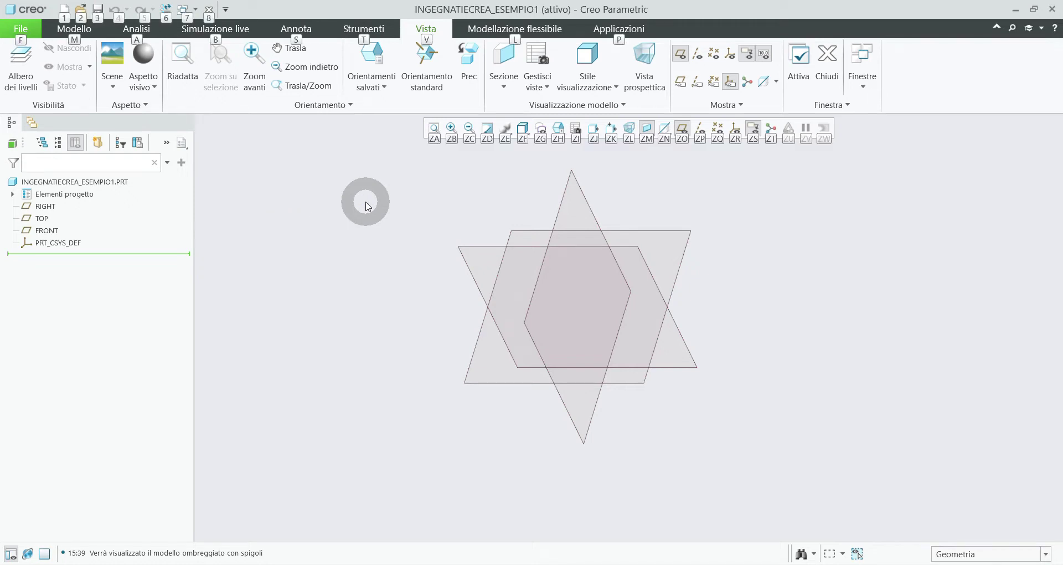
key(alt)
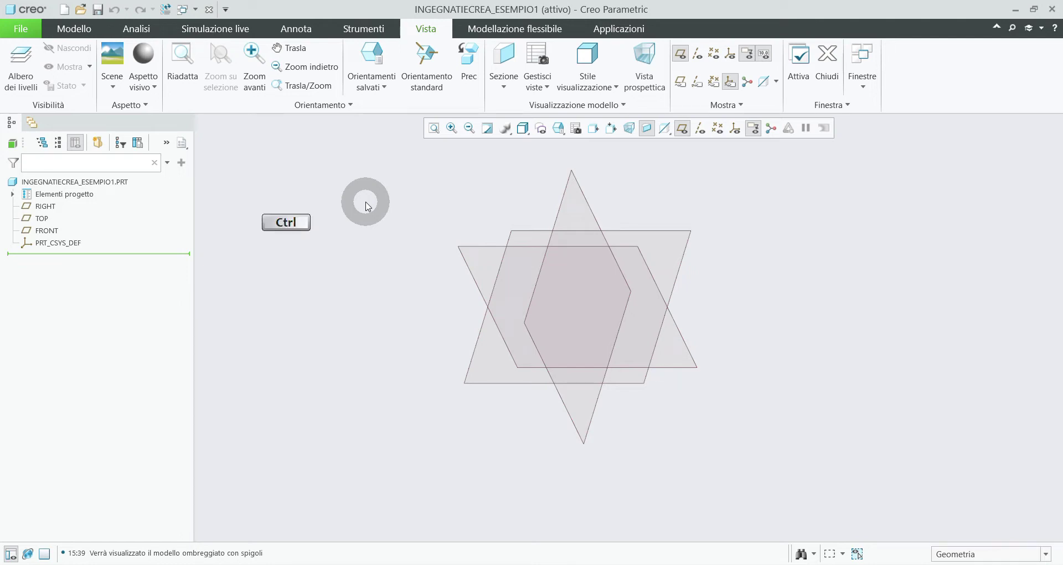
Step: Start an extrusion sketch on the TOP plane from the standard orientation, align the view with the sketch plane, and hide the datum planes
key(ctrl+d)
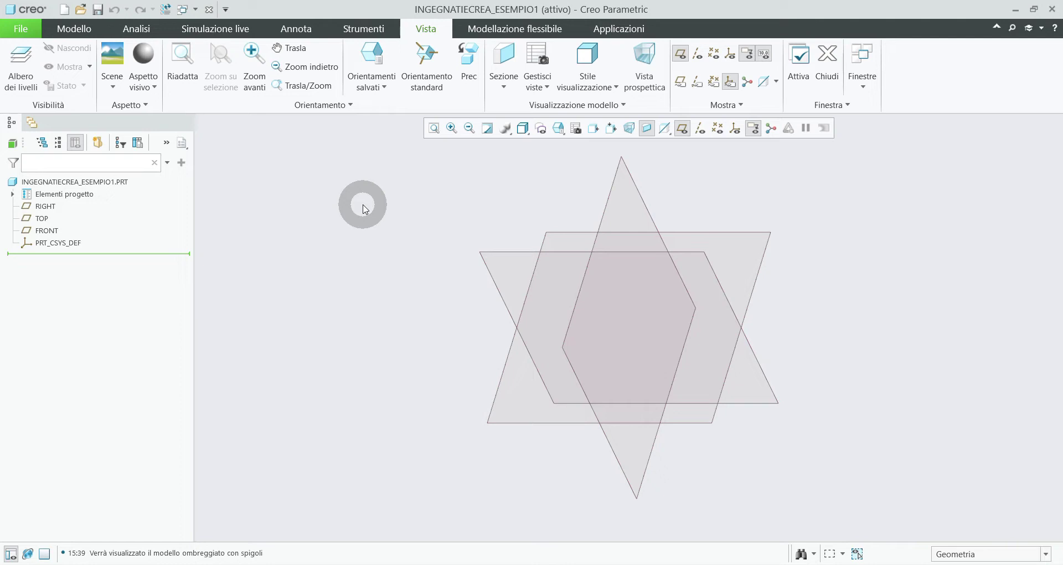
click(72, 30)
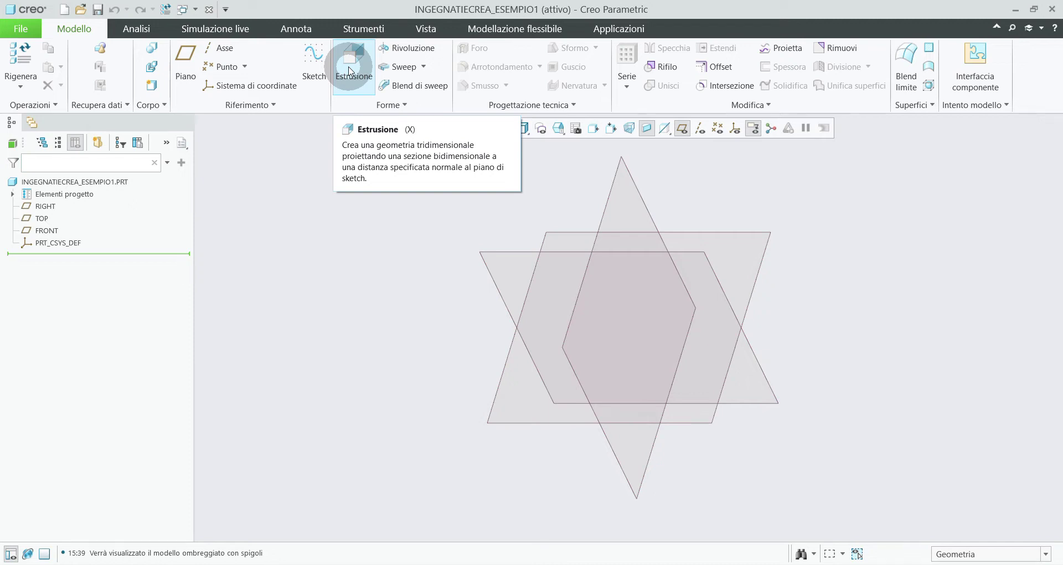
click(351, 71)
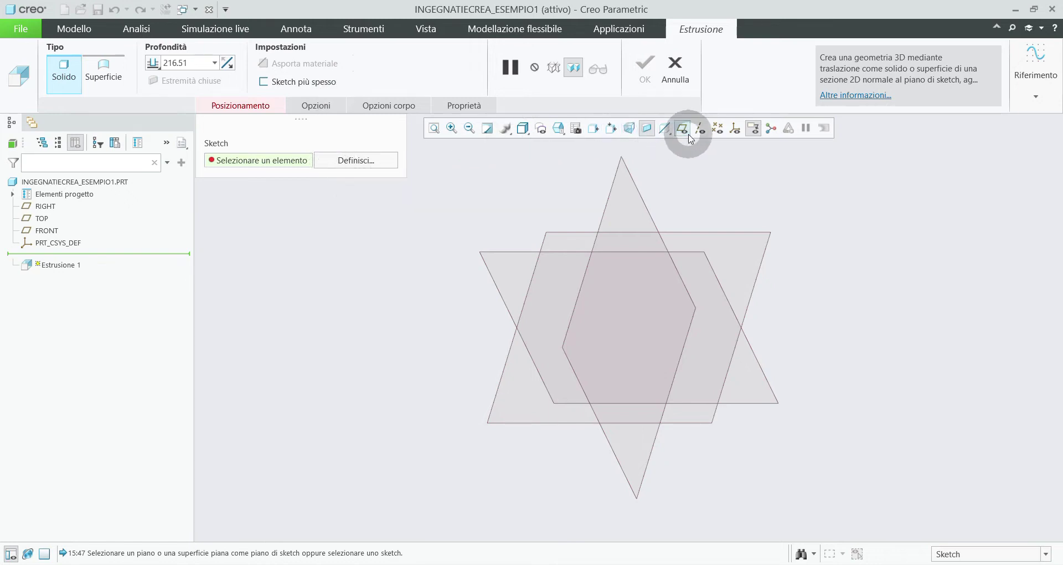
click(759, 276)
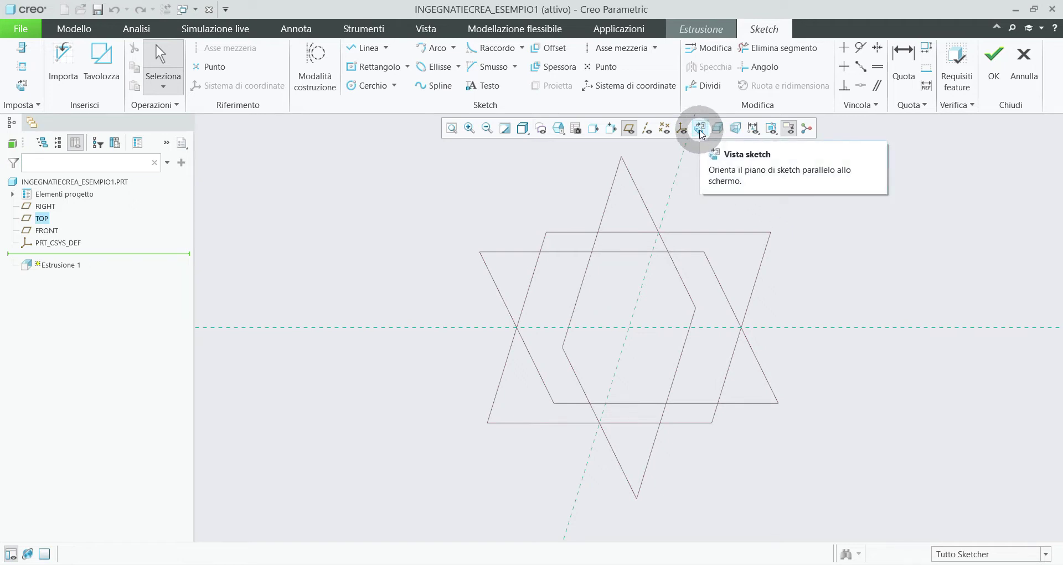
click(701, 129)
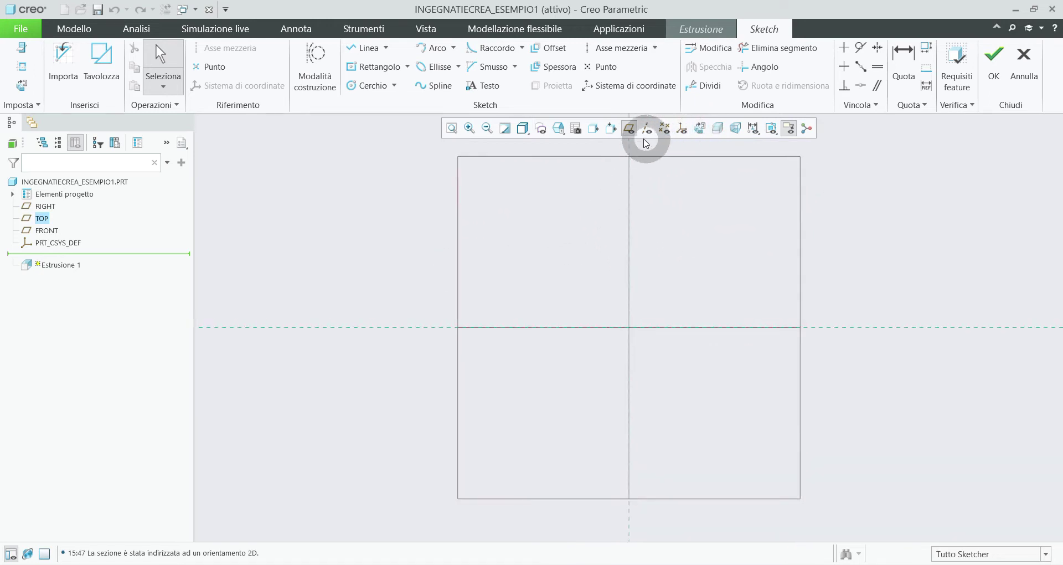
click(632, 131)
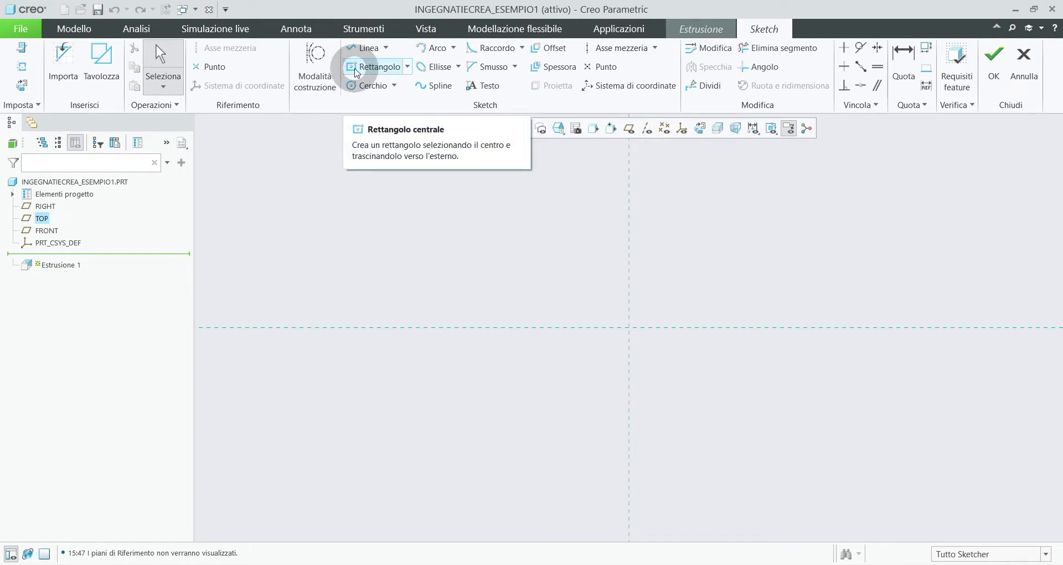
Step: Sketch a center rectangle about 378 wide and 315 high, centered on the intersection of the reference axes
click(355, 71)
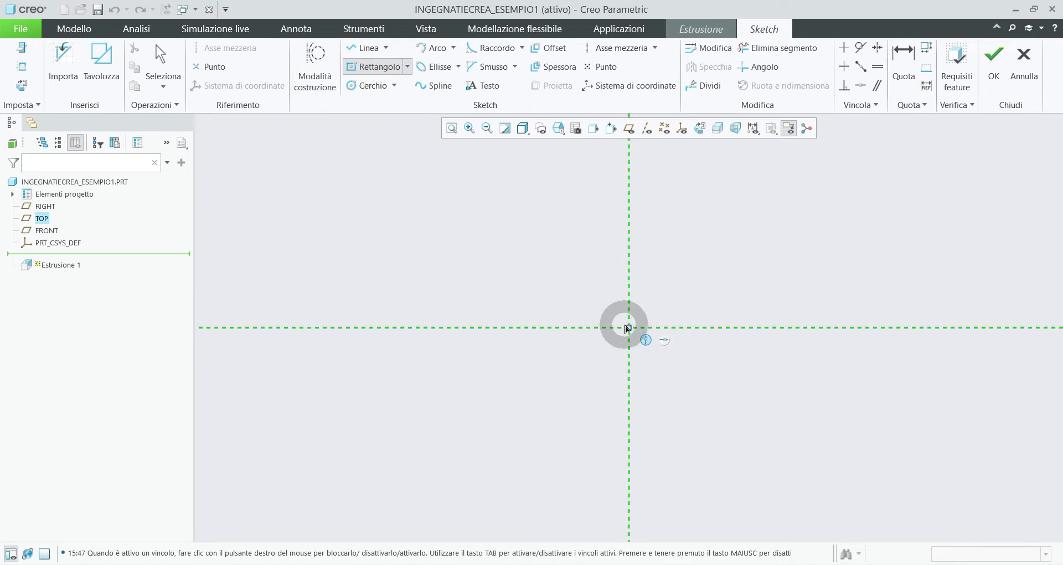
click(629, 327)
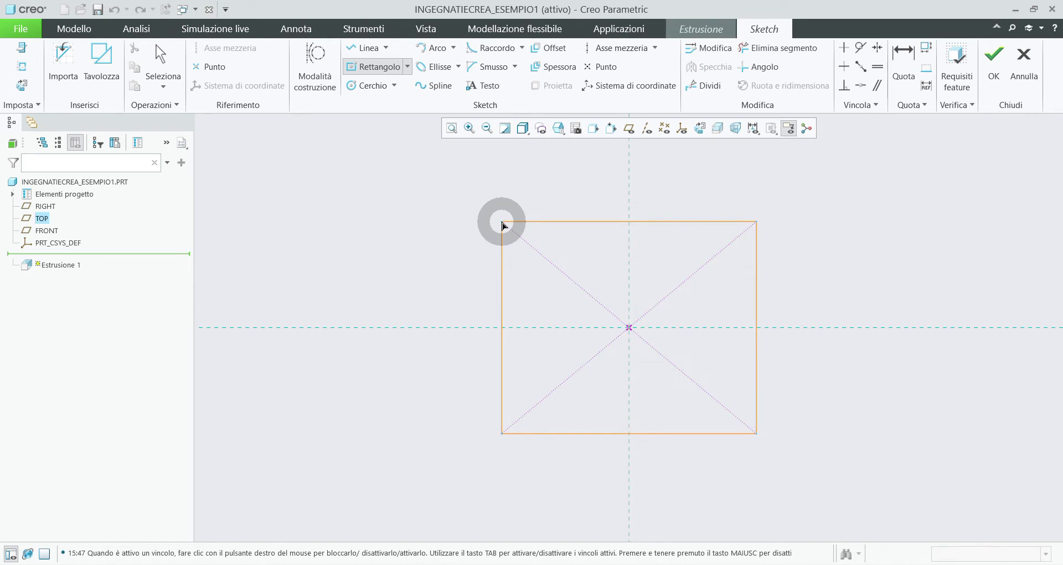
click(502, 222)
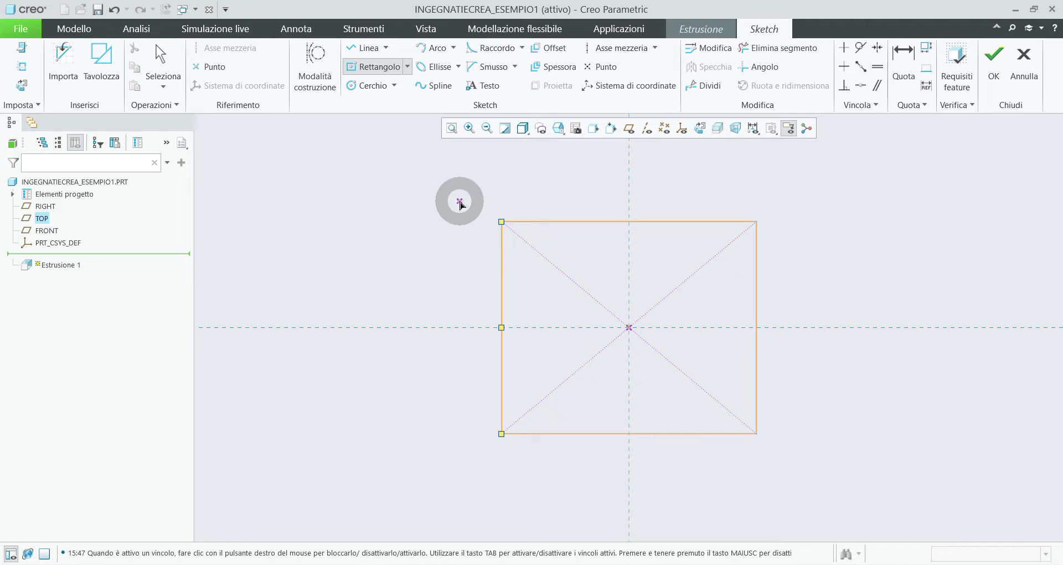
middle_click(460, 201)
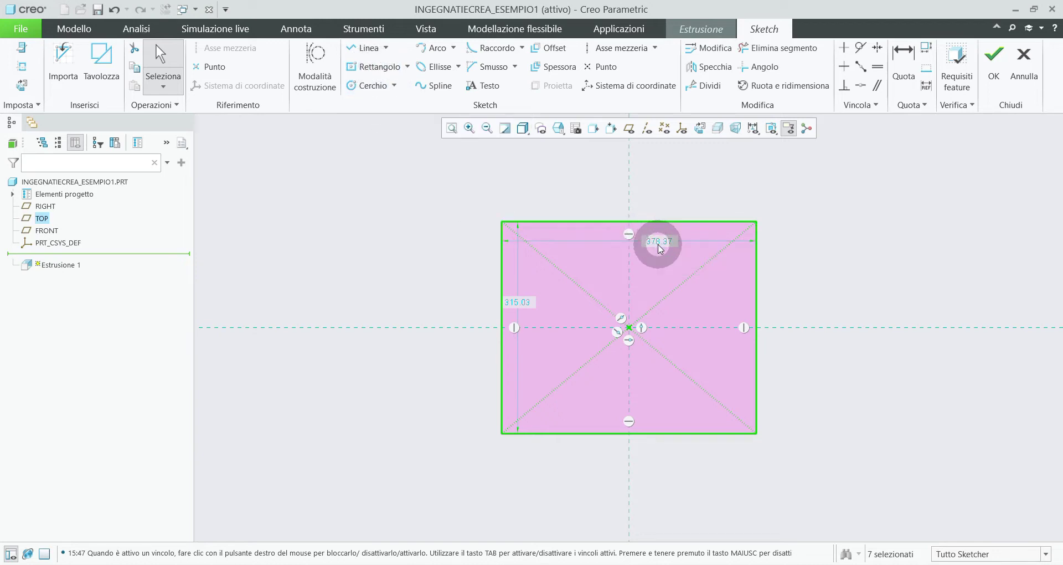
Step: Set the rectangle's width to 400 and its height to 300, and finish the sketch
double_click(659, 248)
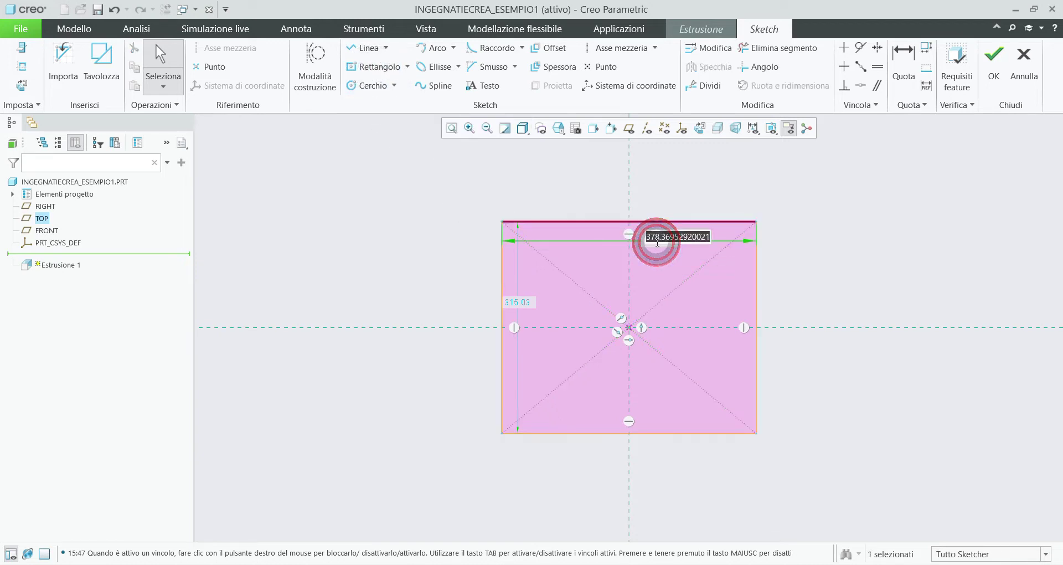
text(400)
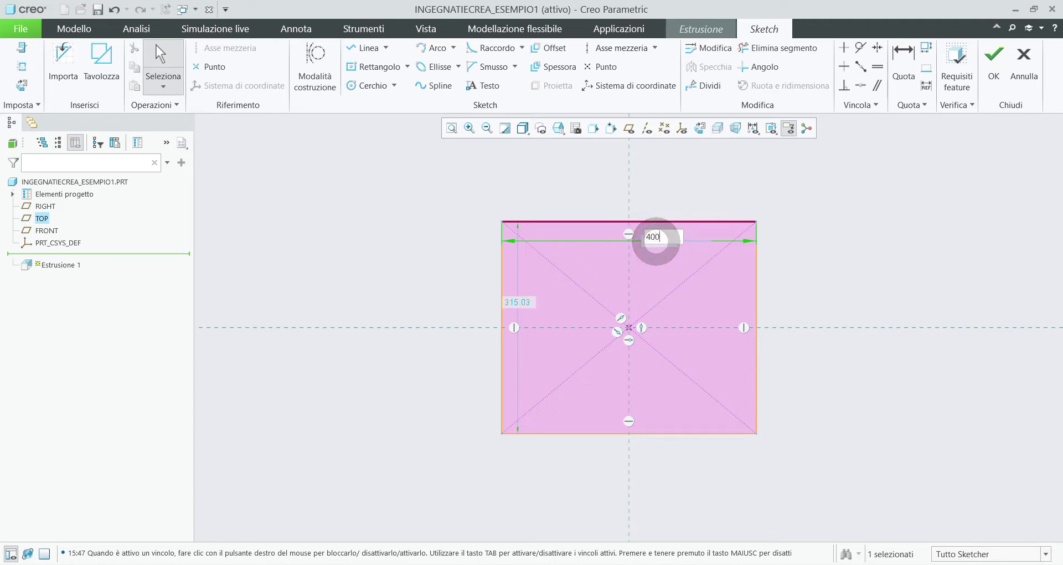
key(Return)
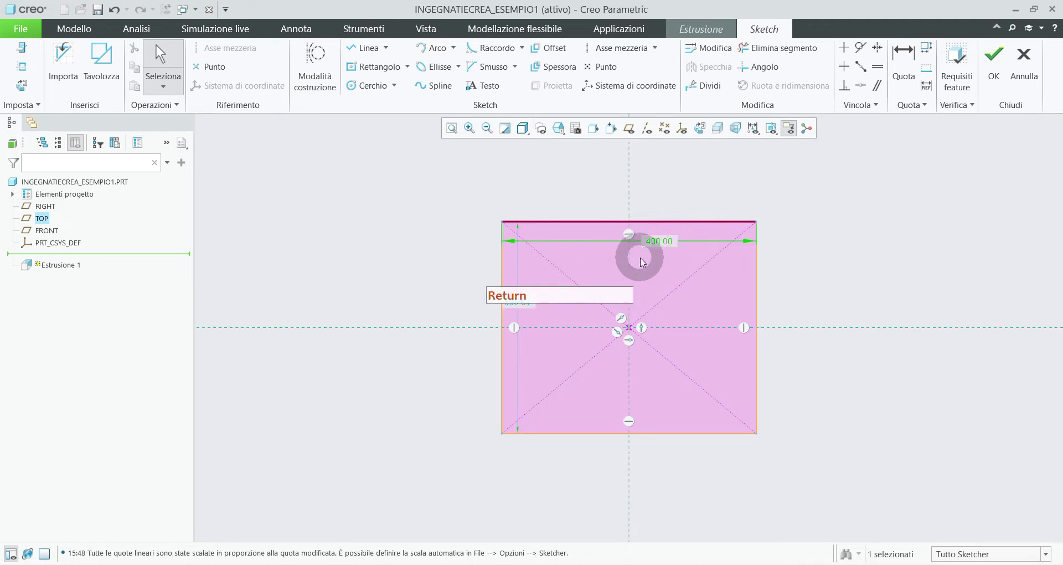
double_click(525, 299)
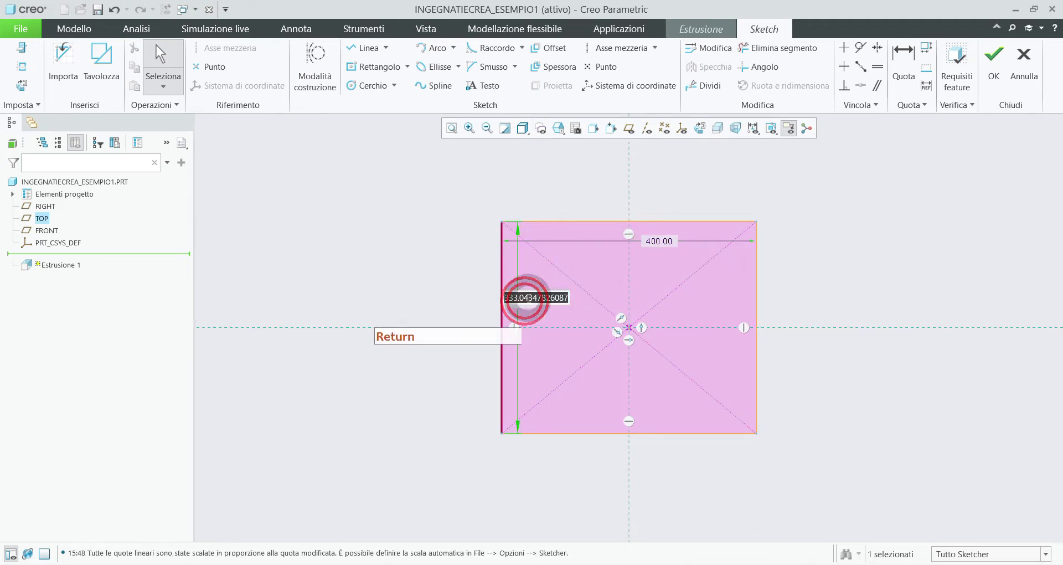
text(300)
key(Return)
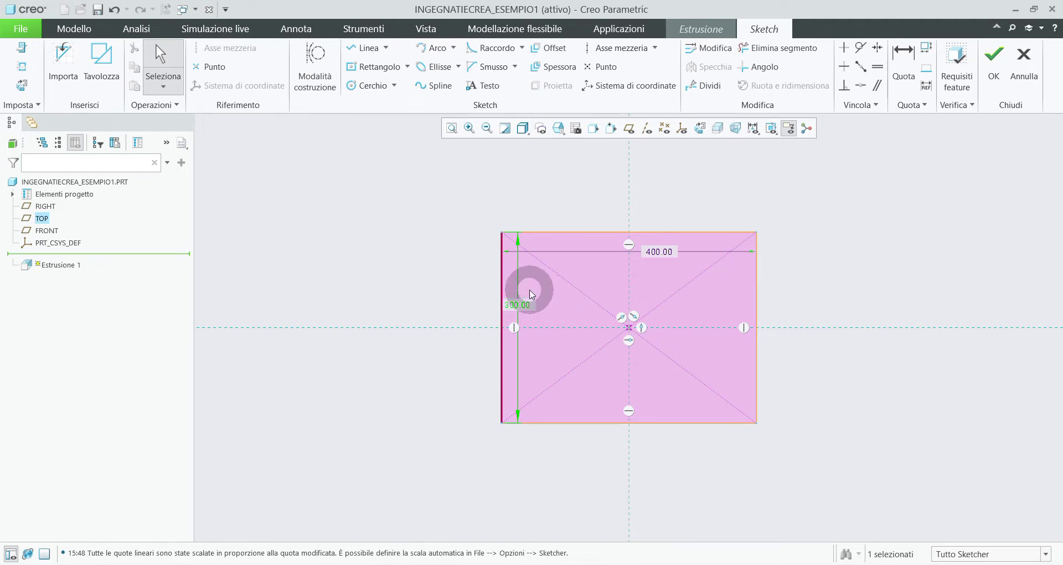
click(995, 77)
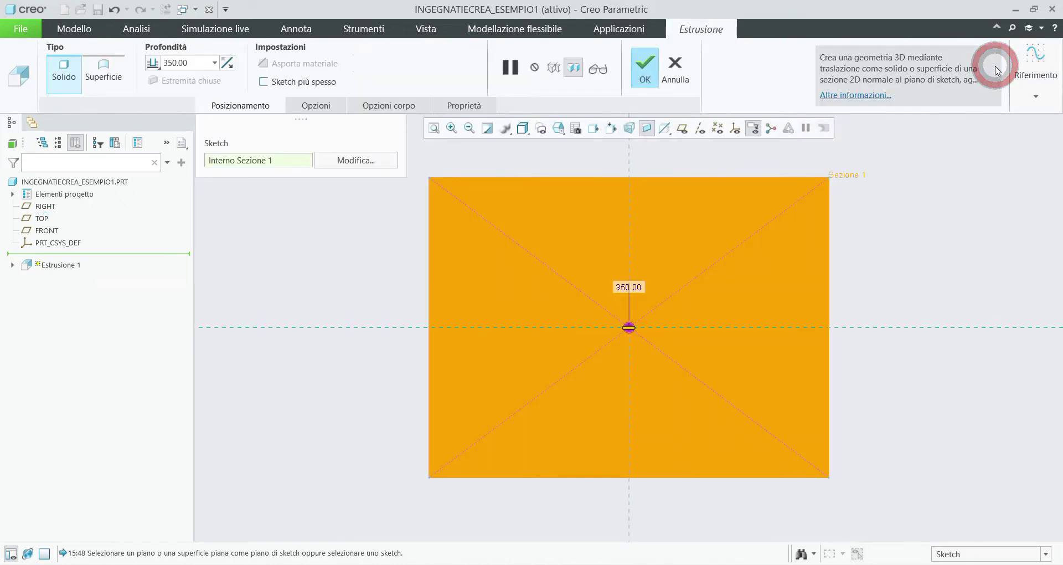
Step: Set the depth of the rectangle's solid extrusion to 400
click(798, 353)
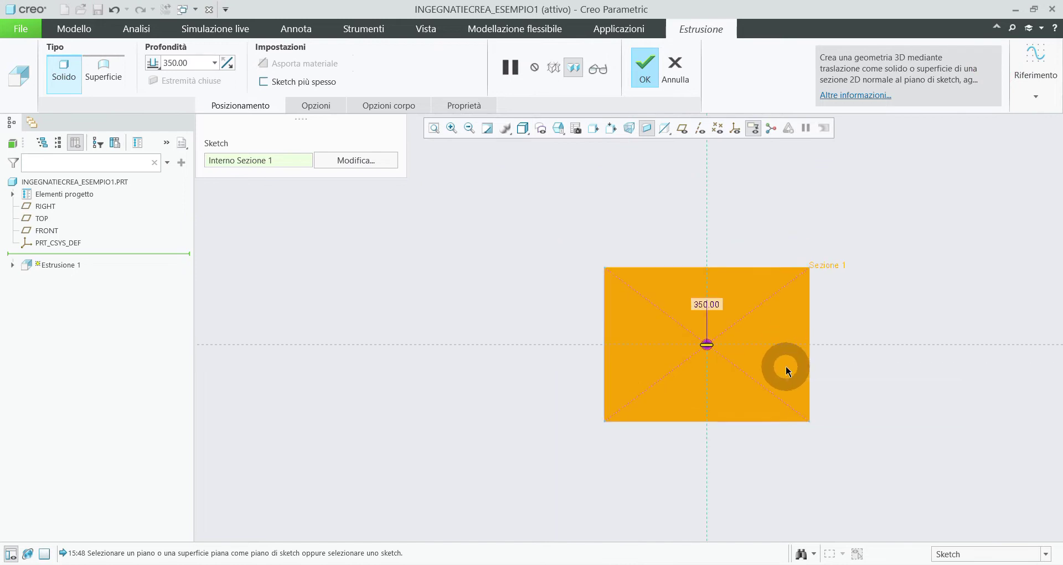
middle_drag(787, 368, 768, 333)
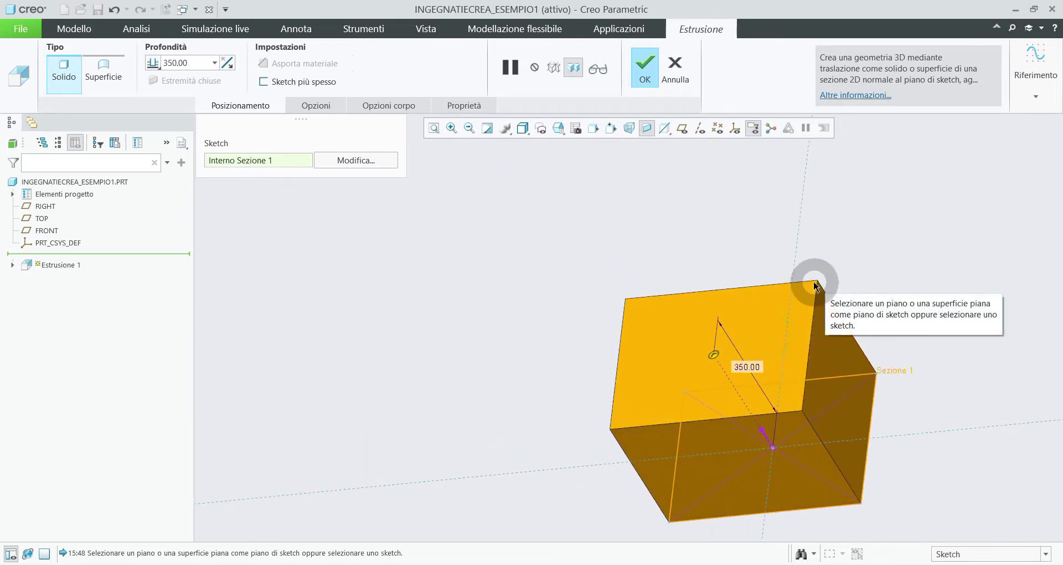
scroll(655, 237, up, 3)
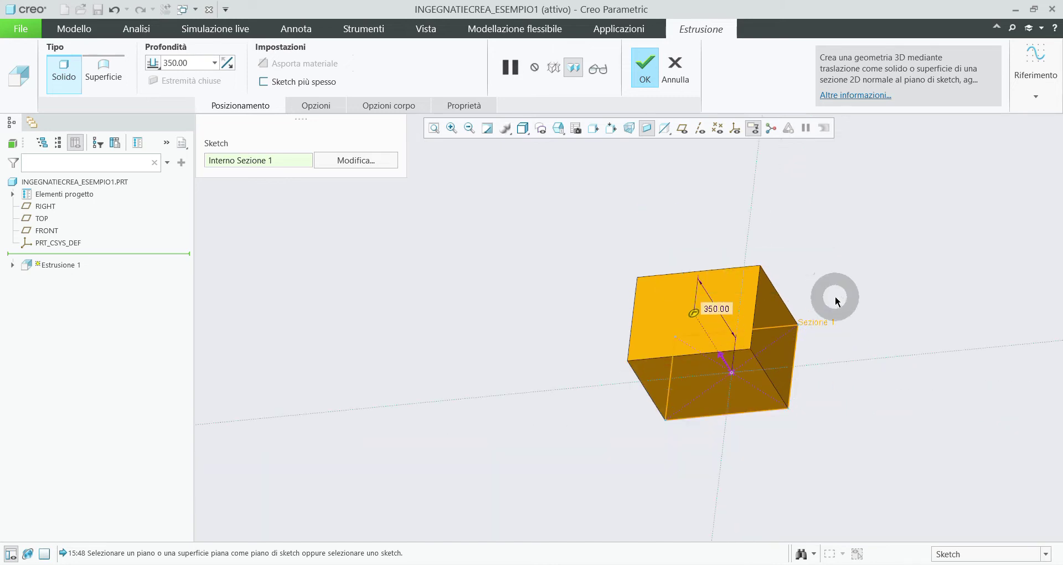
scroll(842, 313, down, 2)
mouse_move(831, 344)
middle_down()
mouse_move(849, 352)
mouse_move(829, 348)
middle_up()
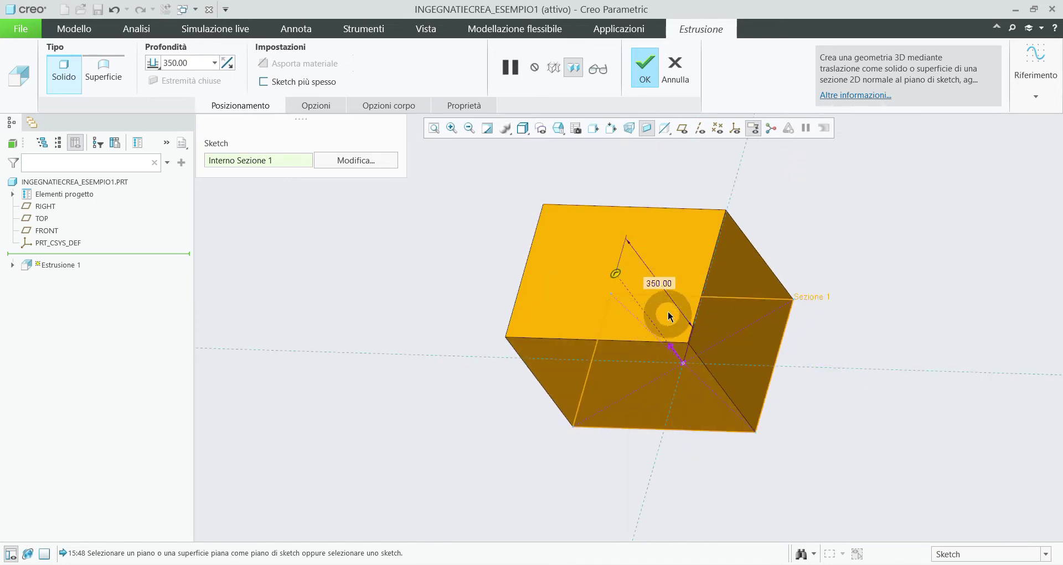
drag(613, 276, 594, 256)
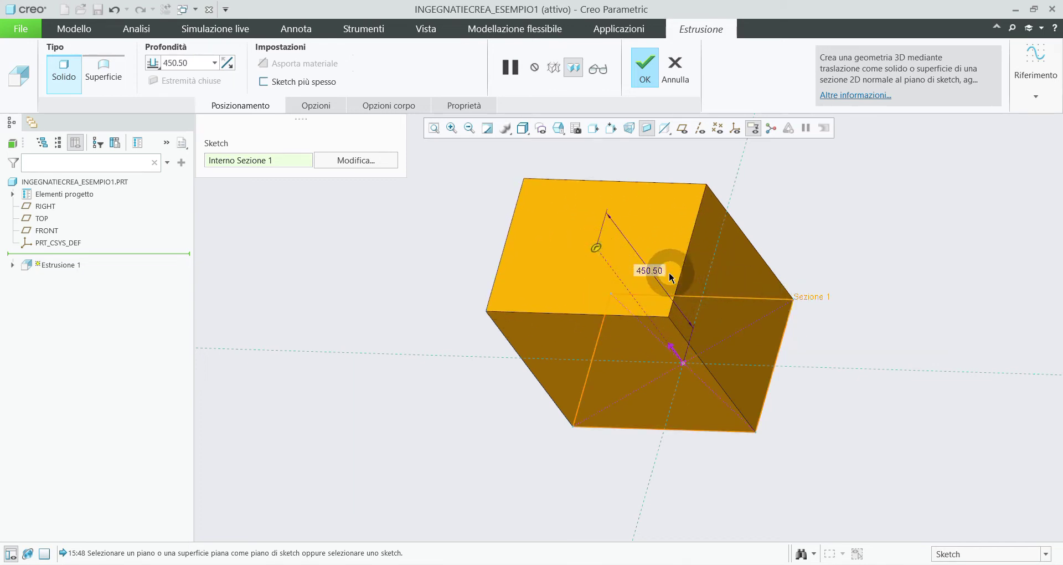
double_click(649, 270)
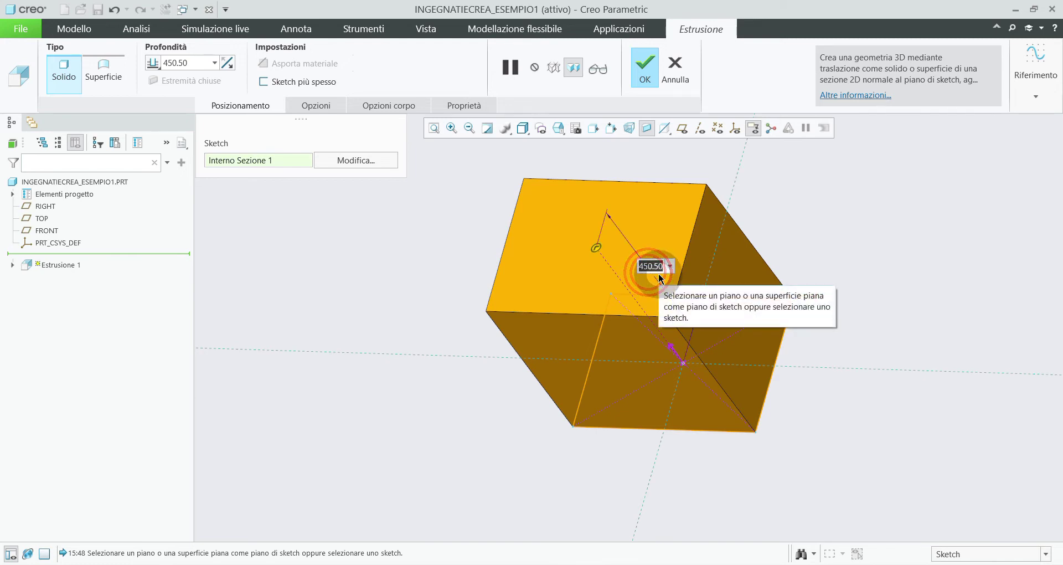
text(40)
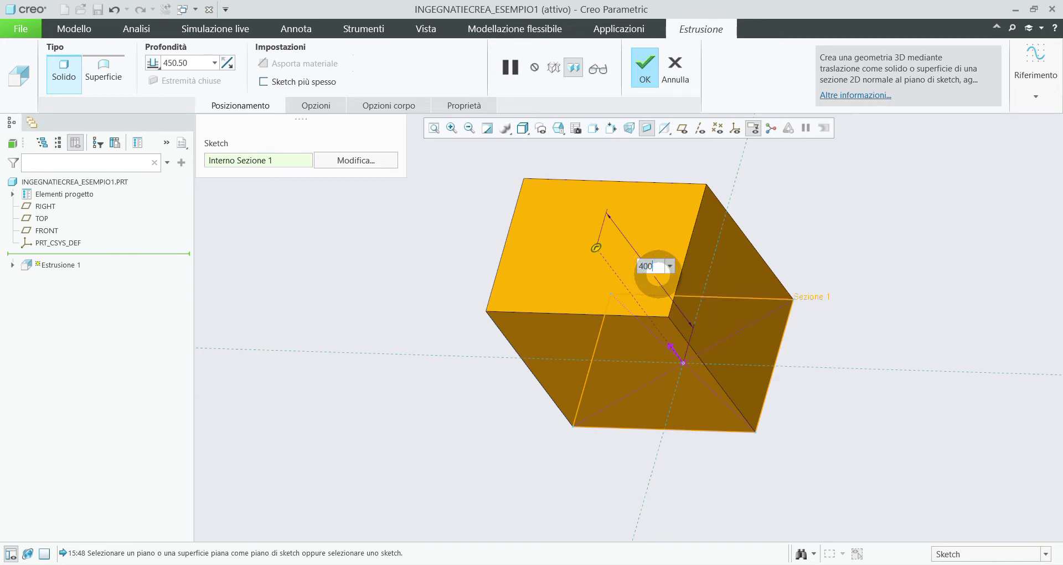
text(0)
key(Return)
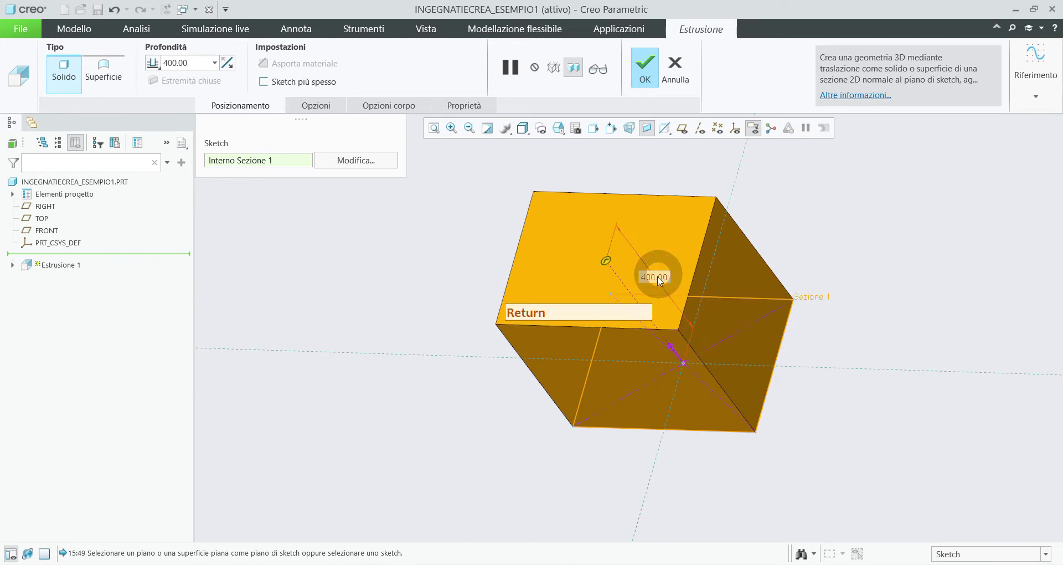
Step: Flip the extrusion direction to the opposite side of the sketch plane
click(672, 350)
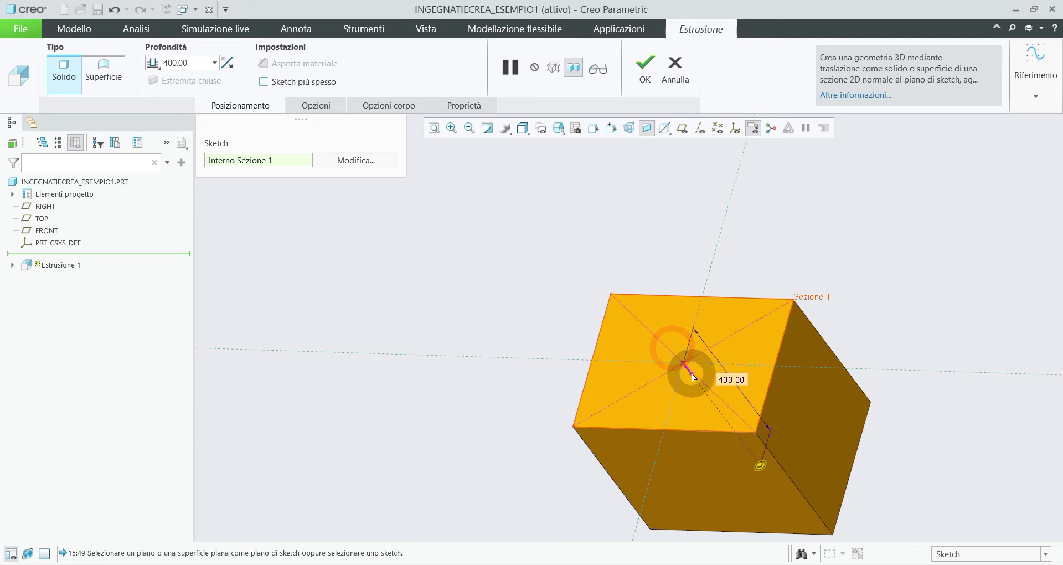
click(690, 378)
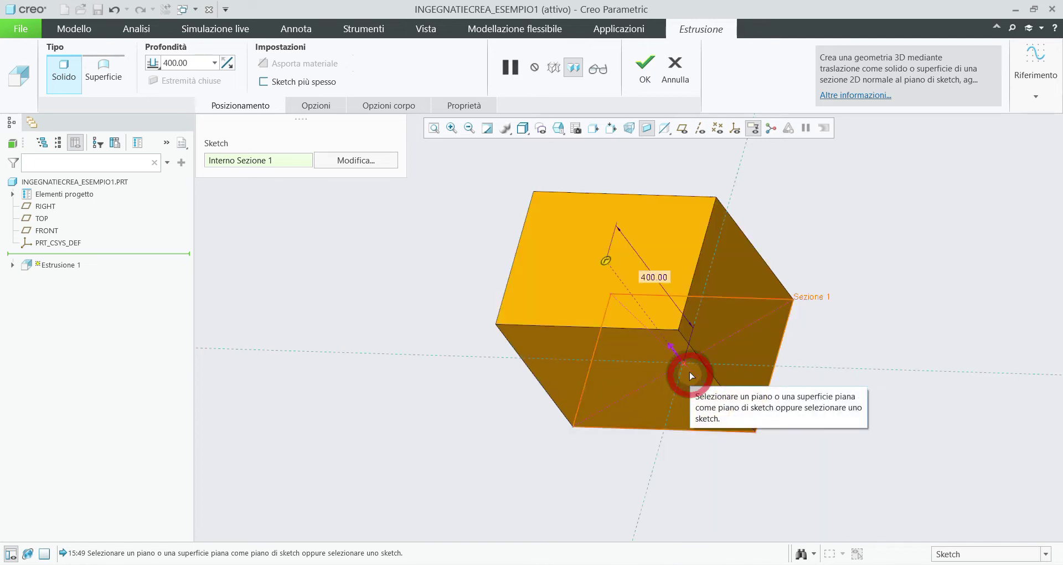
click(674, 348)
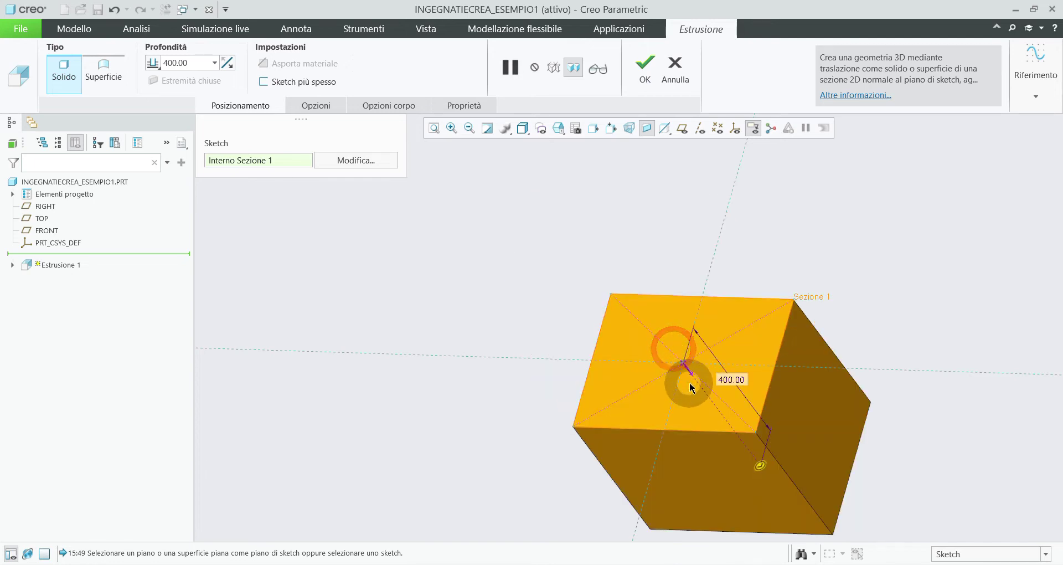
click(690, 372)
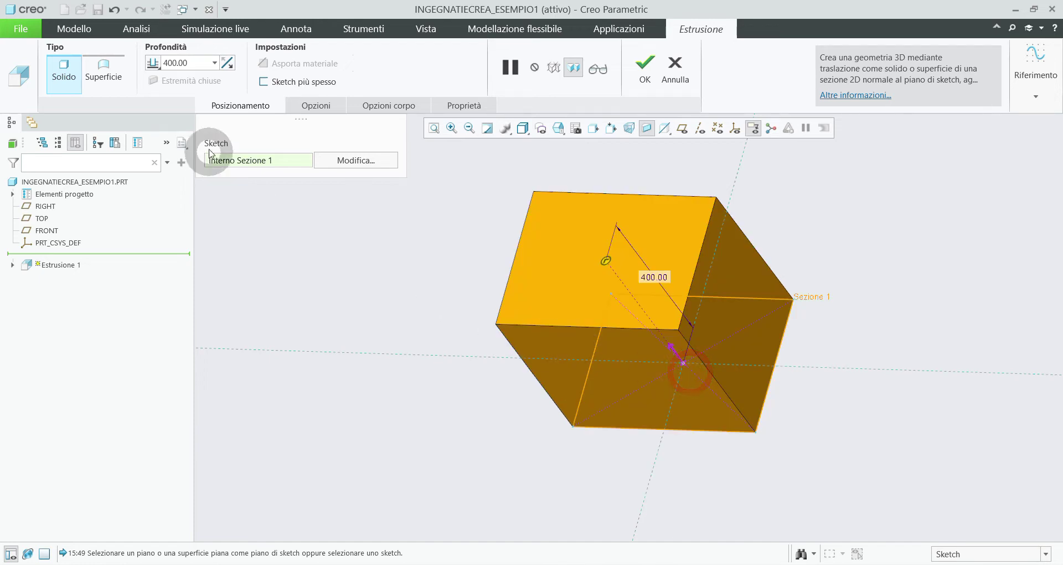
click(228, 65)
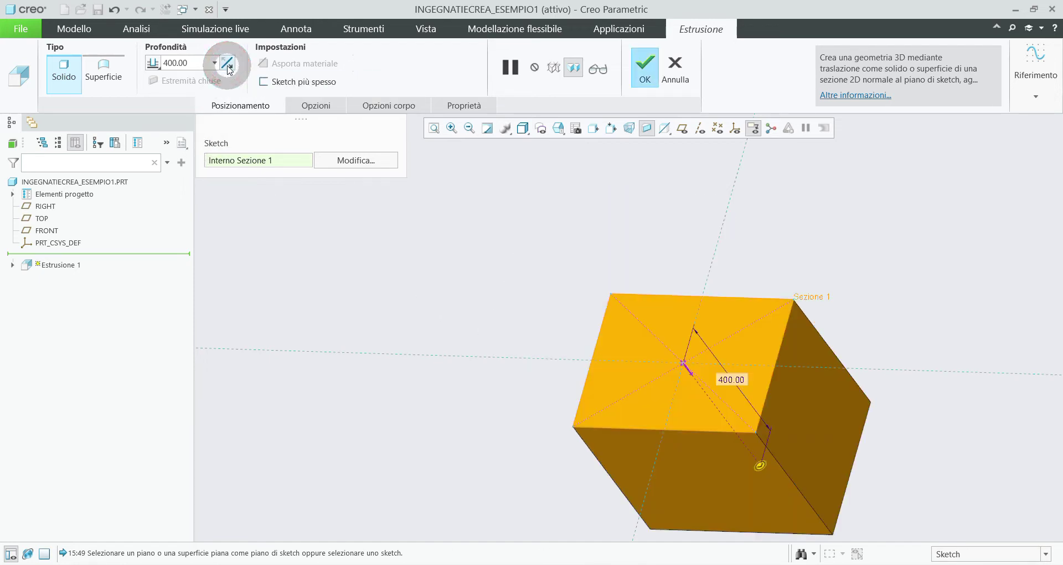
Step: Flip the block's extrusion direction back to the other side of the sketch plane
click(227, 65)
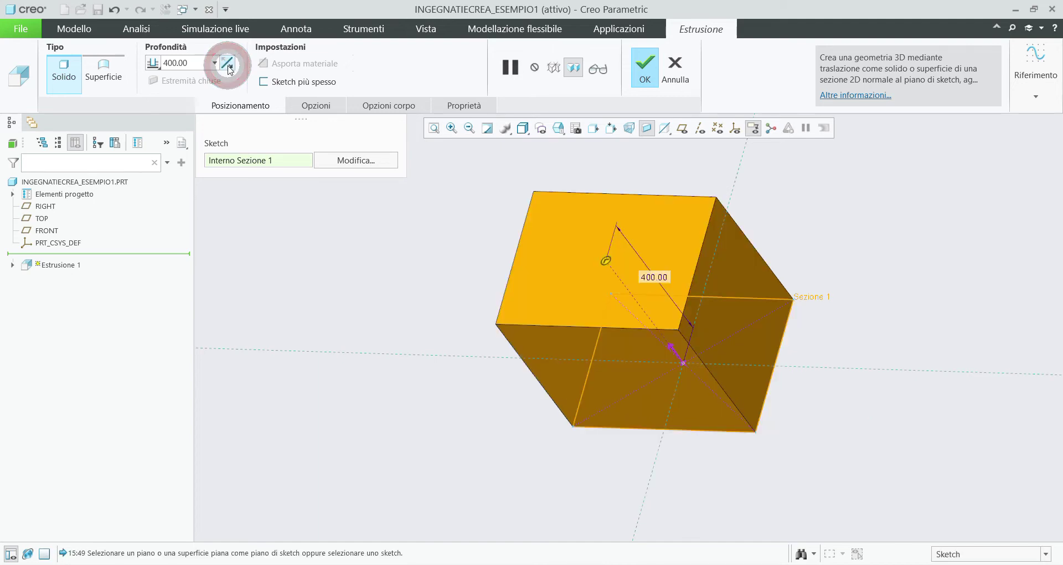
click(228, 66)
click(227, 65)
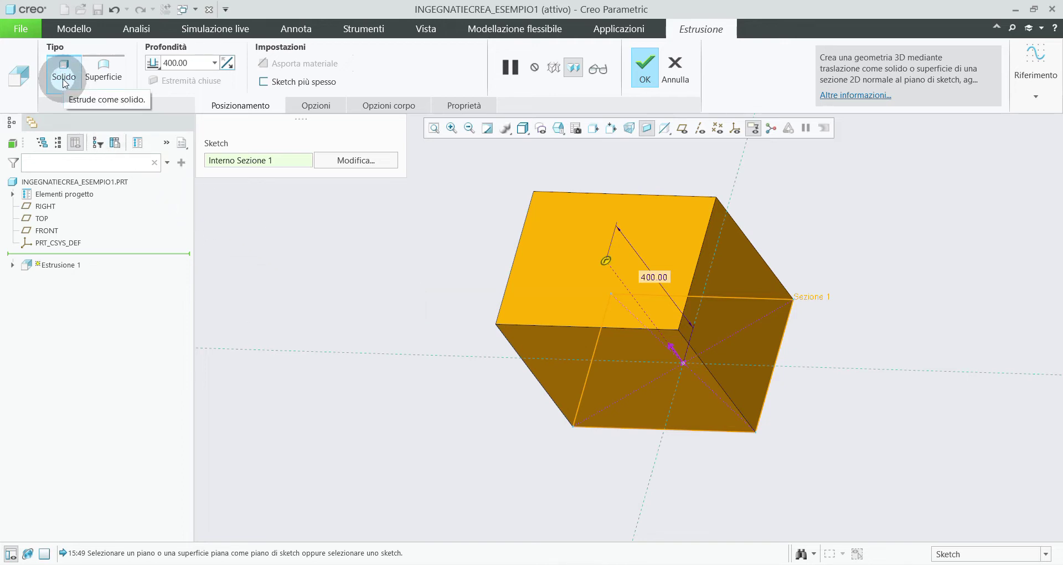
Step: Try the block's extrusion as a surface and return it to a solid
click(107, 79)
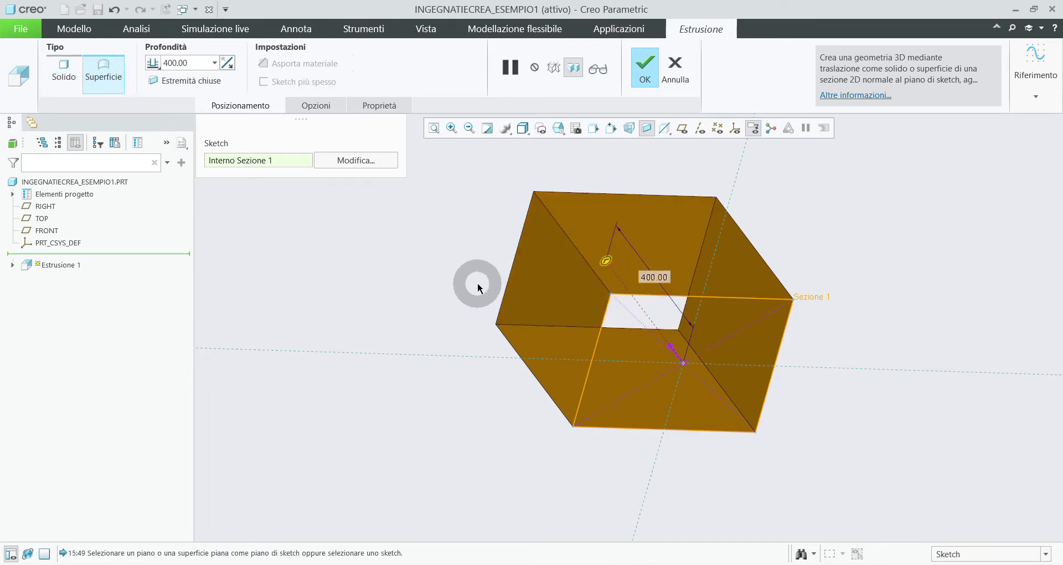
mouse_move(462, 284)
middle_down()
mouse_move(451, 299)
mouse_move(445, 273)
middle_up()
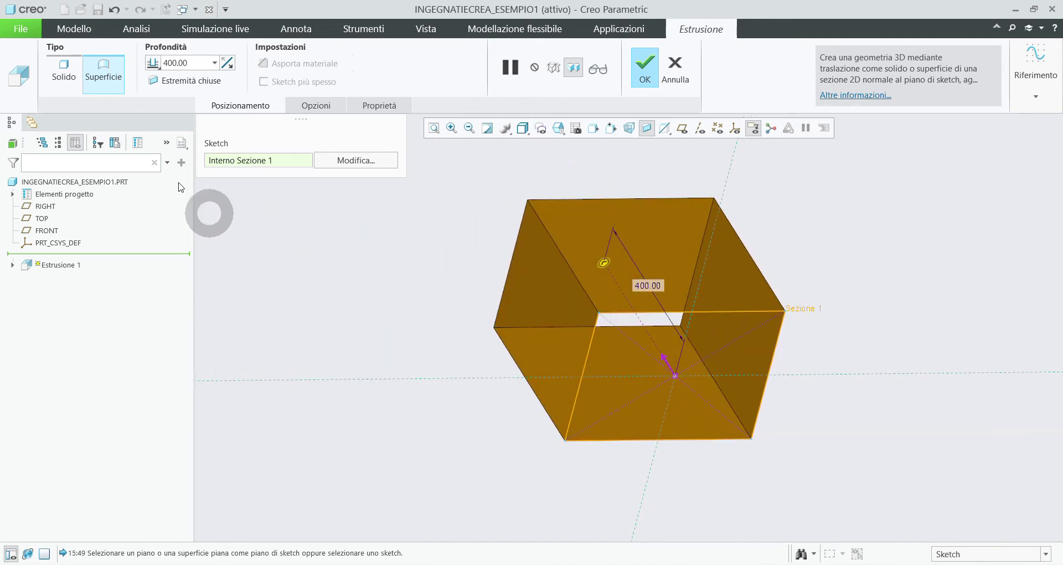
click(65, 73)
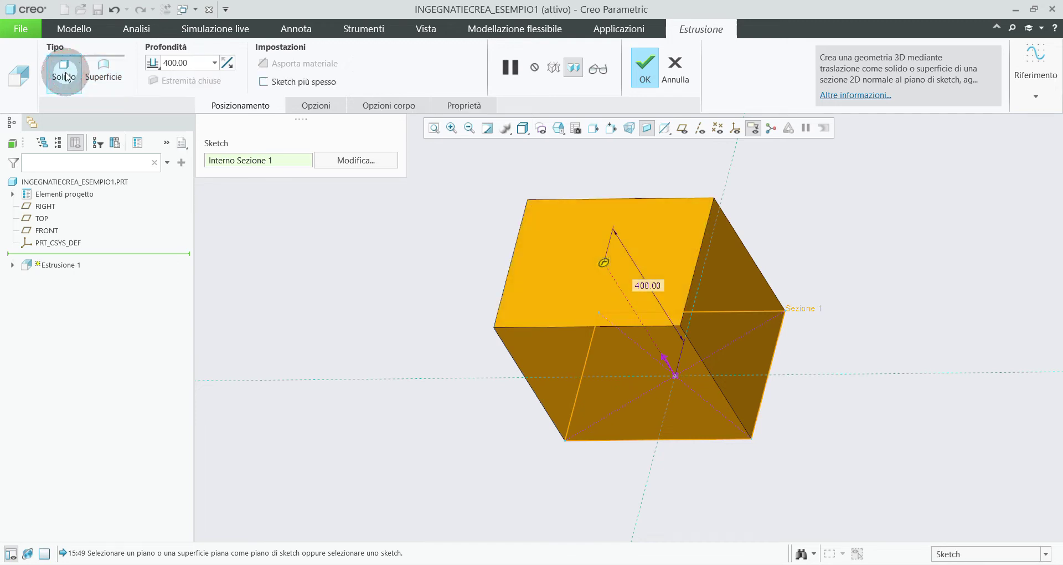
click(104, 217)
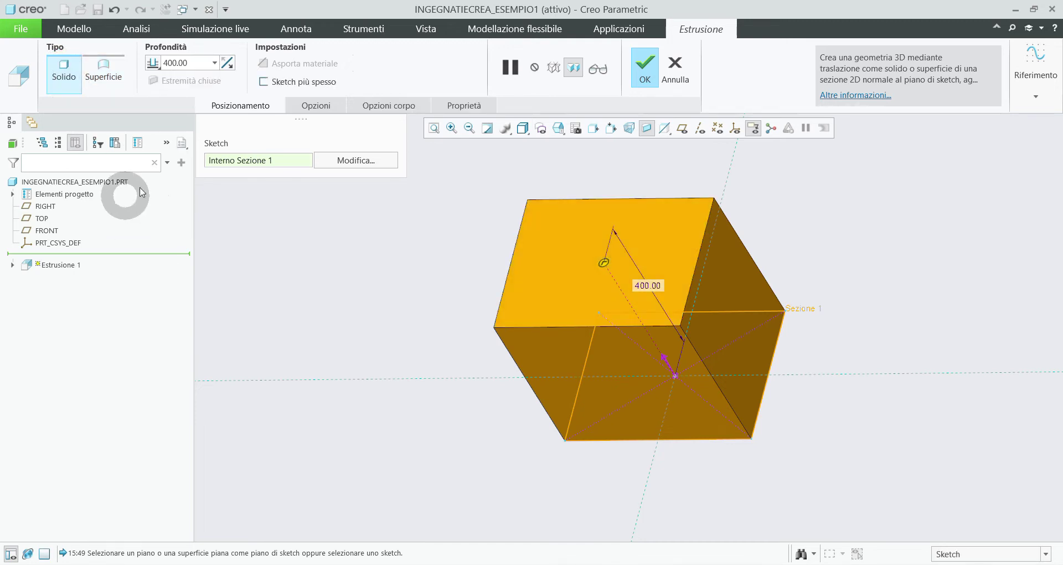
Step: Try thickening the extrusion's sketch into a thin-walled shape and turn the option off again
click(288, 88)
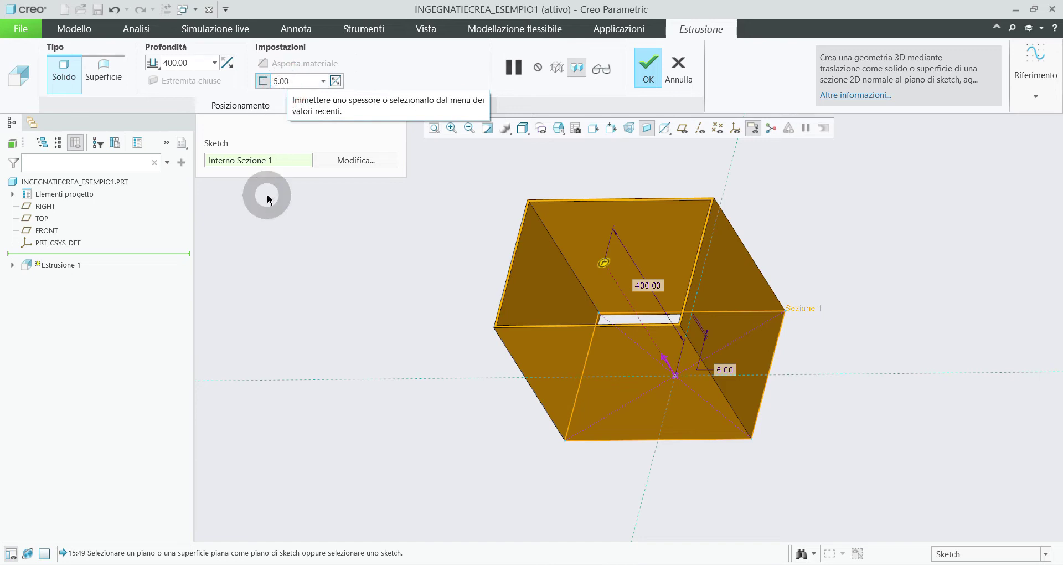
double_click(299, 82)
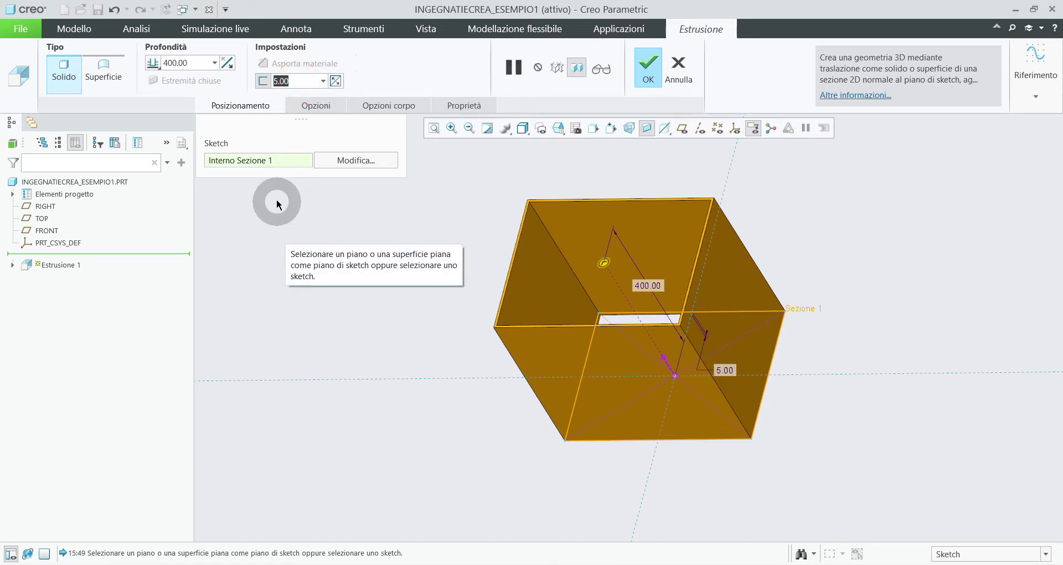
click(262, 82)
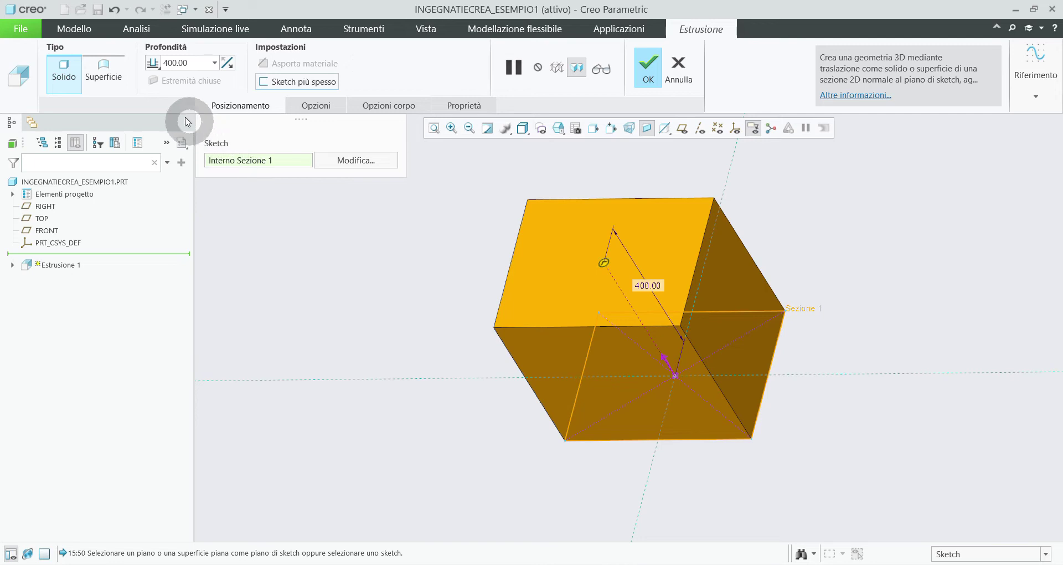
Step: Make the block's extrusion symmetric about the sketch plane, add a 4-degree taper, and complete the feature
click(155, 62)
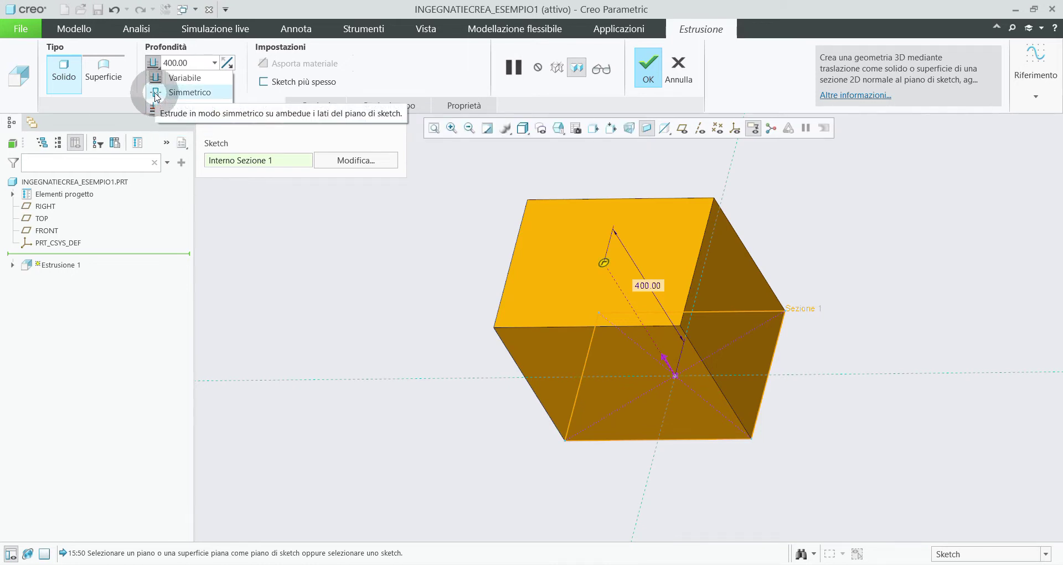
click(157, 93)
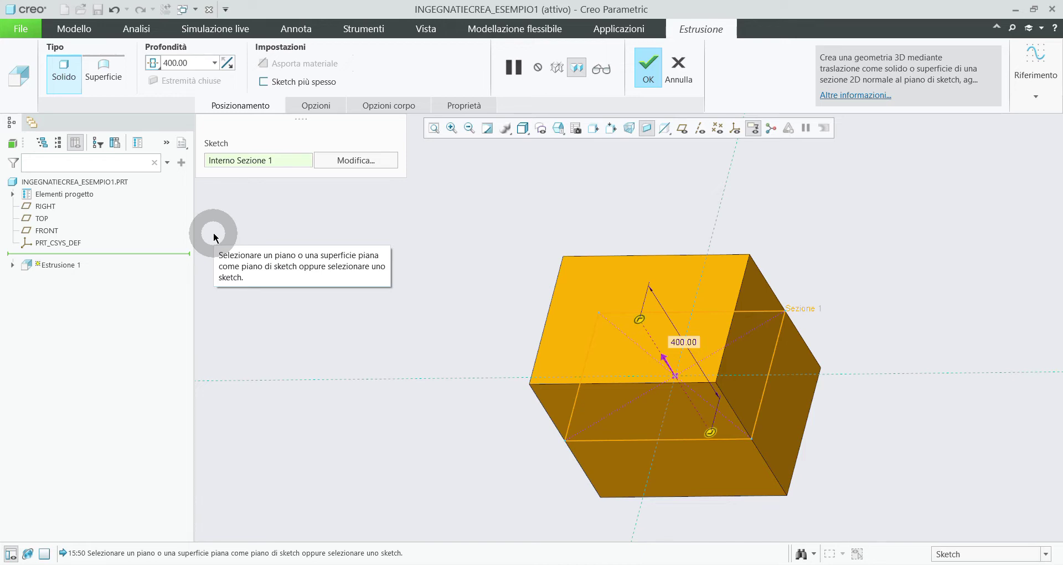
click(309, 110)
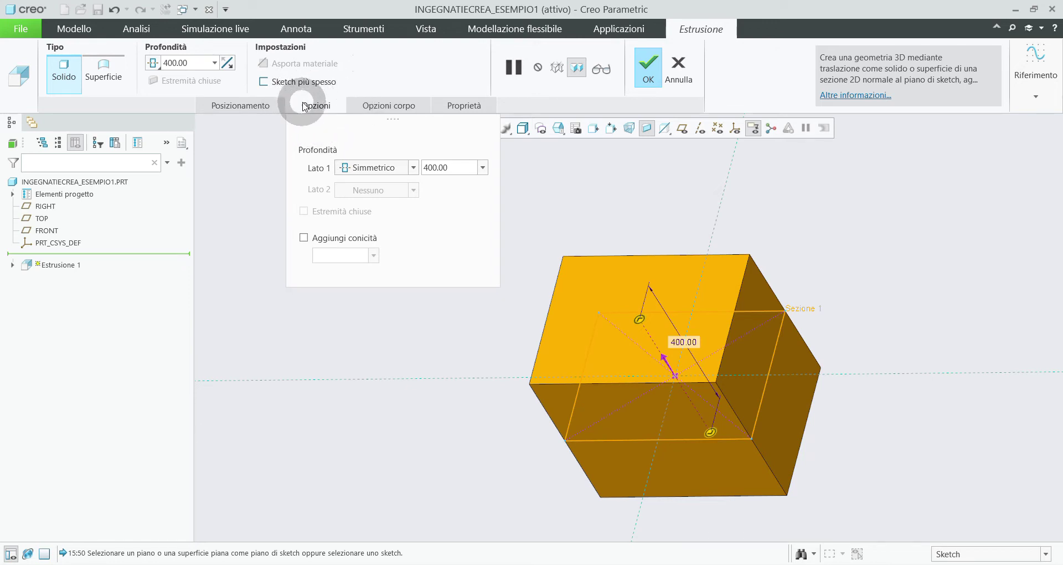
click(304, 239)
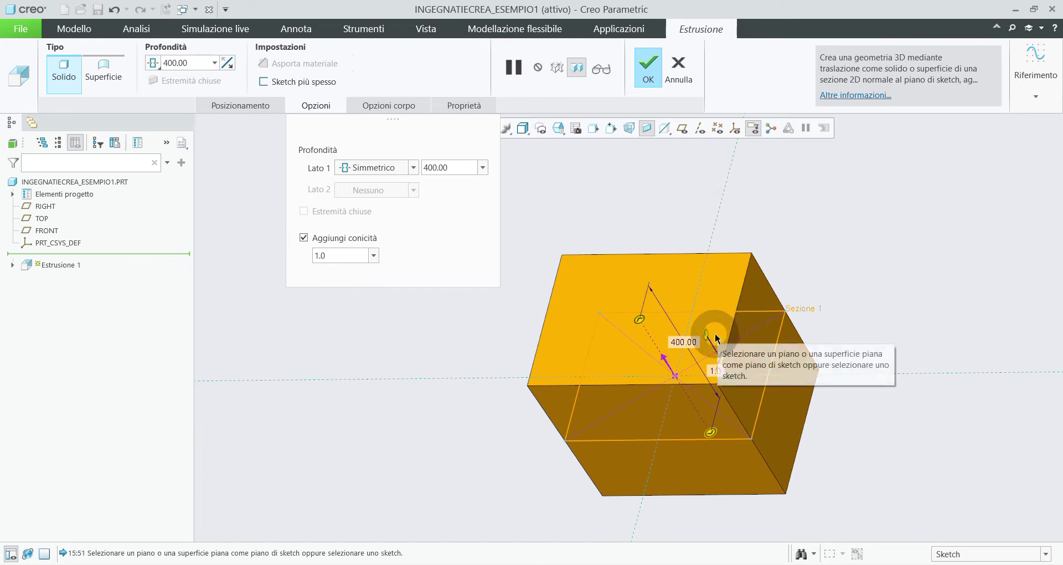
drag(709, 339, 713, 340)
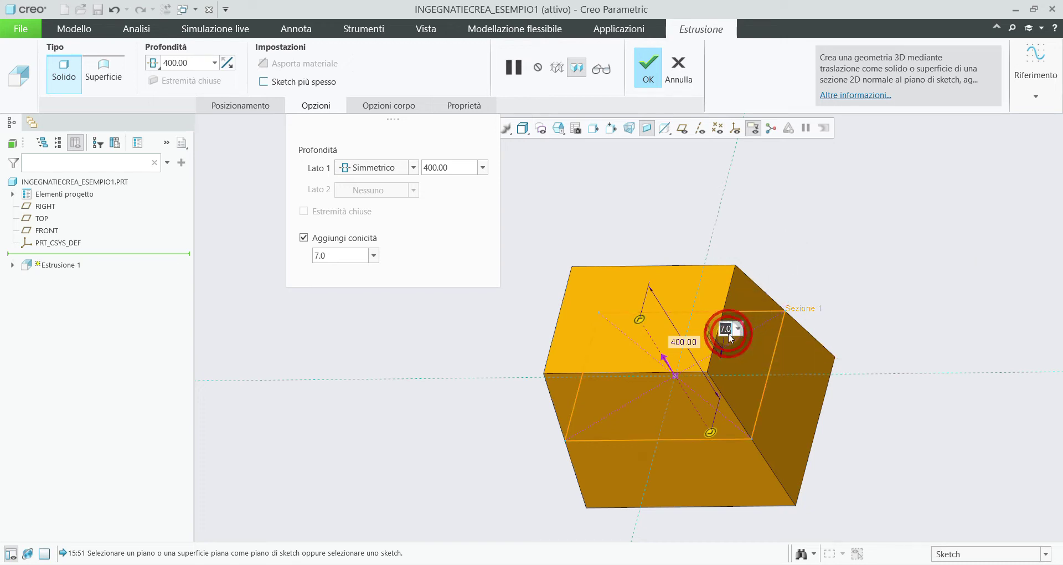
text(4)
key(Return)
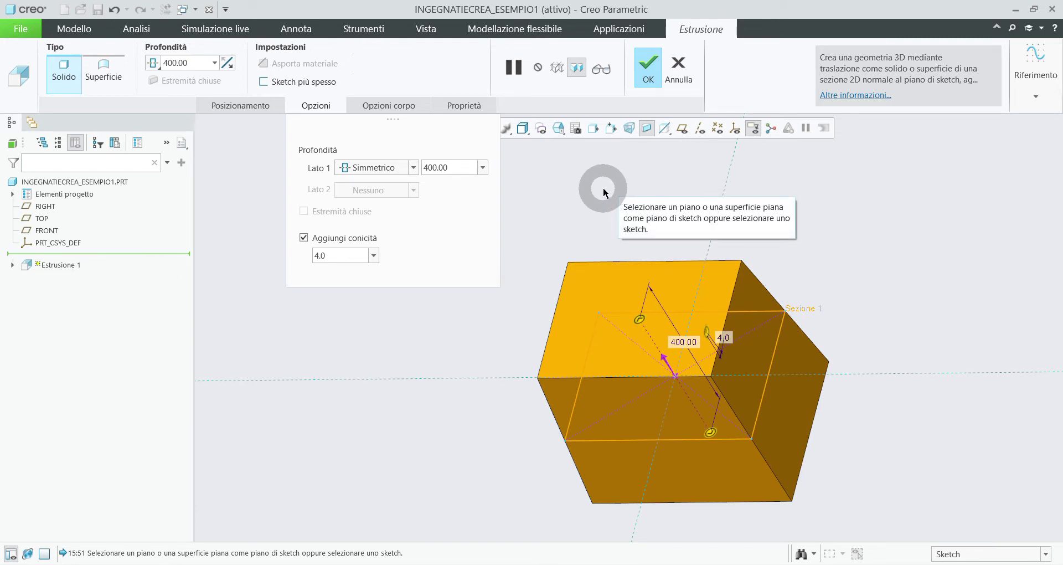
click(650, 70)
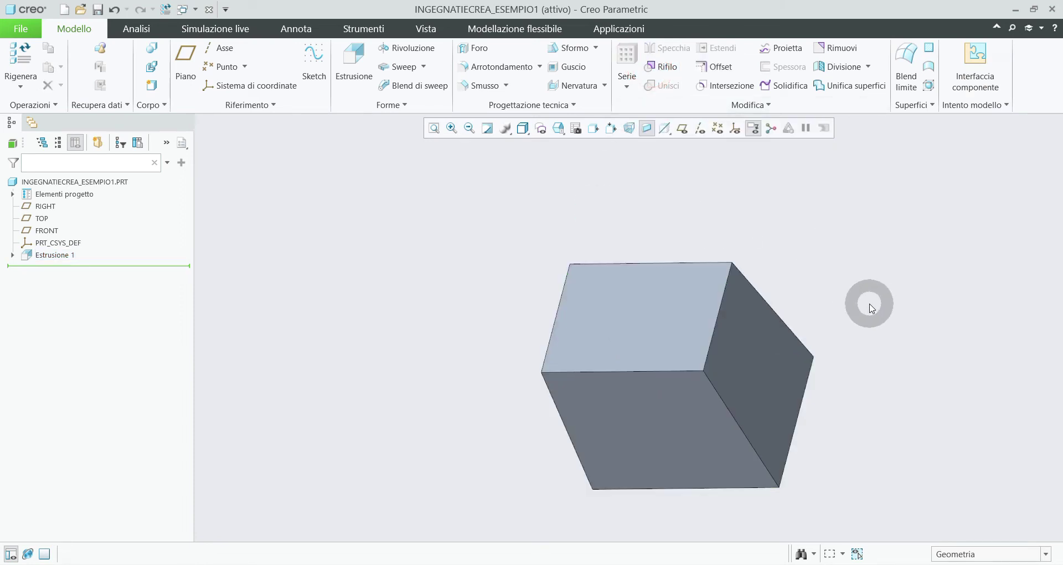
key(ctrl+d)
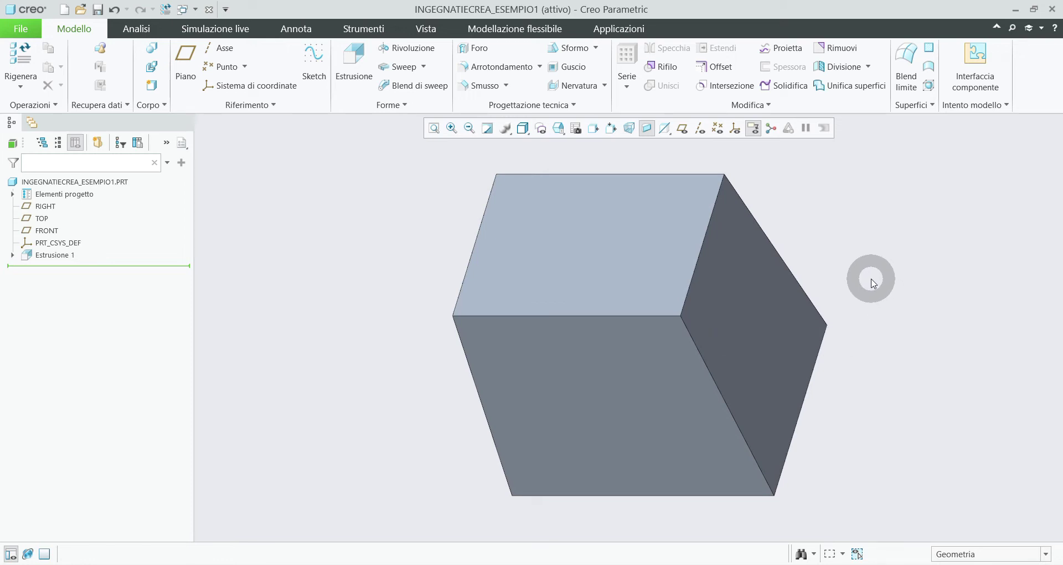
Step: Start an extrusion on the block's upper face and sketch a circle about 189 in diameter, centered on the reference axes
click(351, 60)
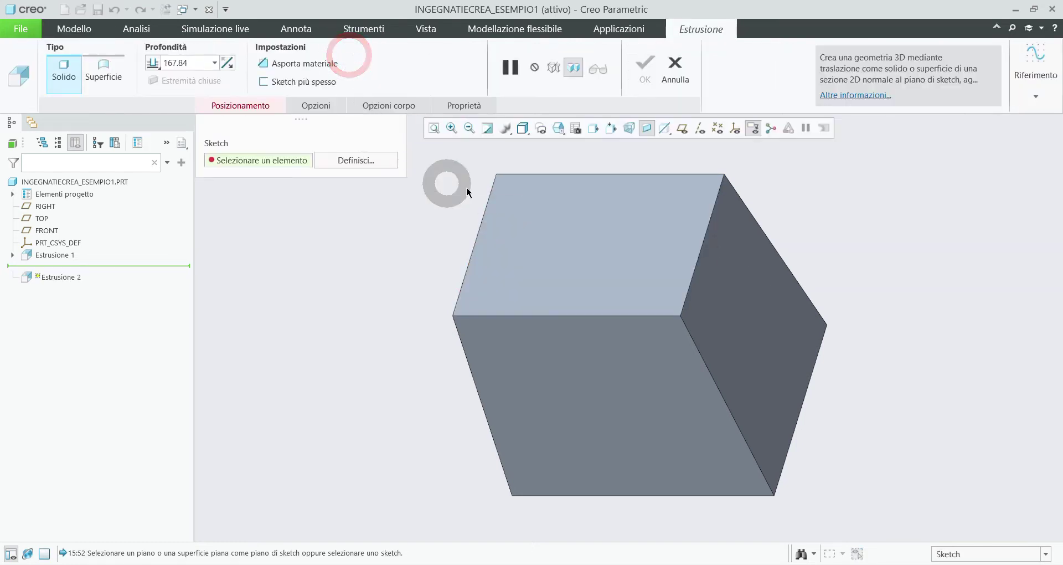
click(576, 224)
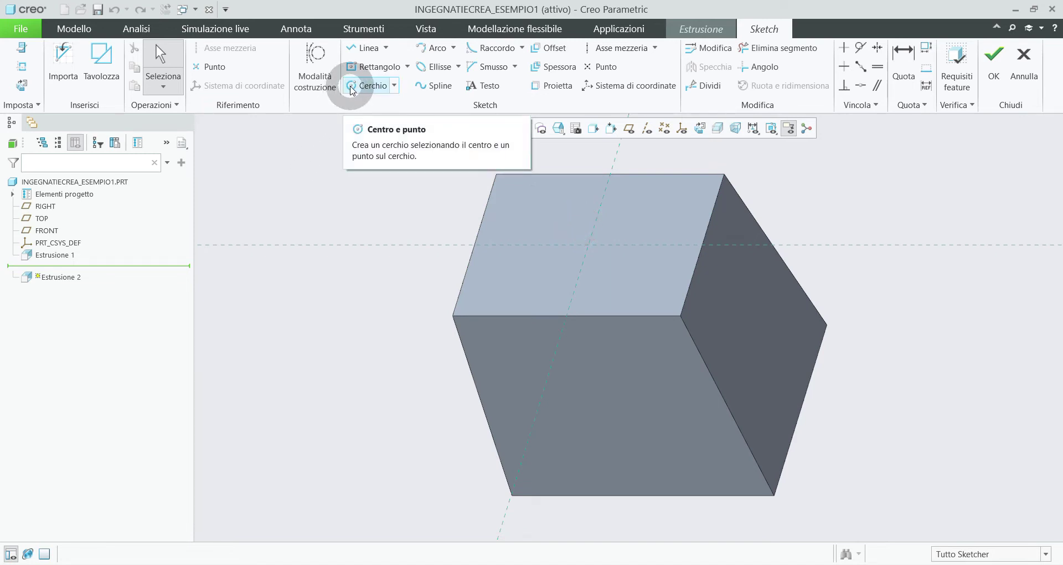
click(351, 87)
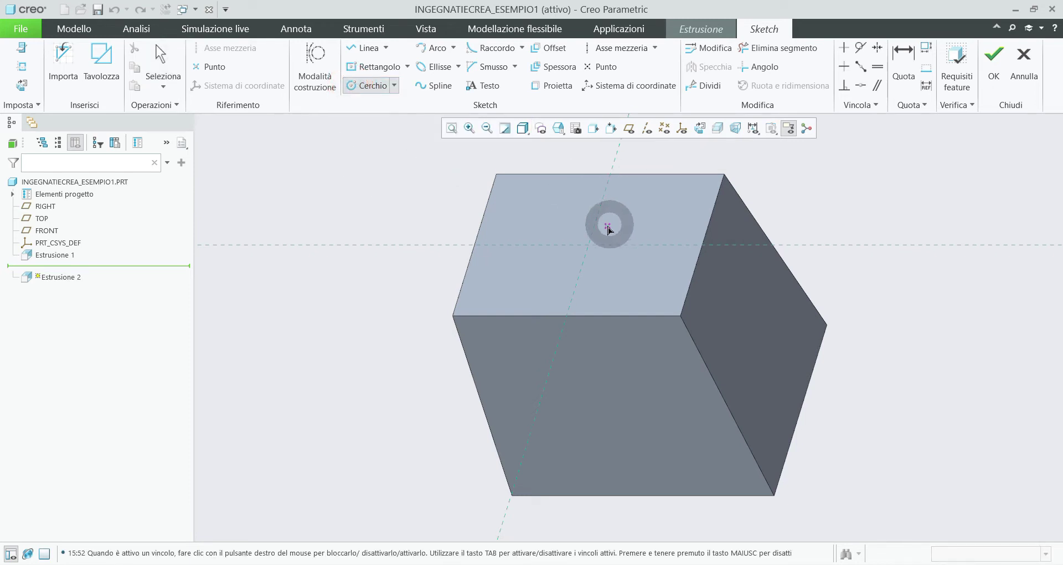
click(590, 246)
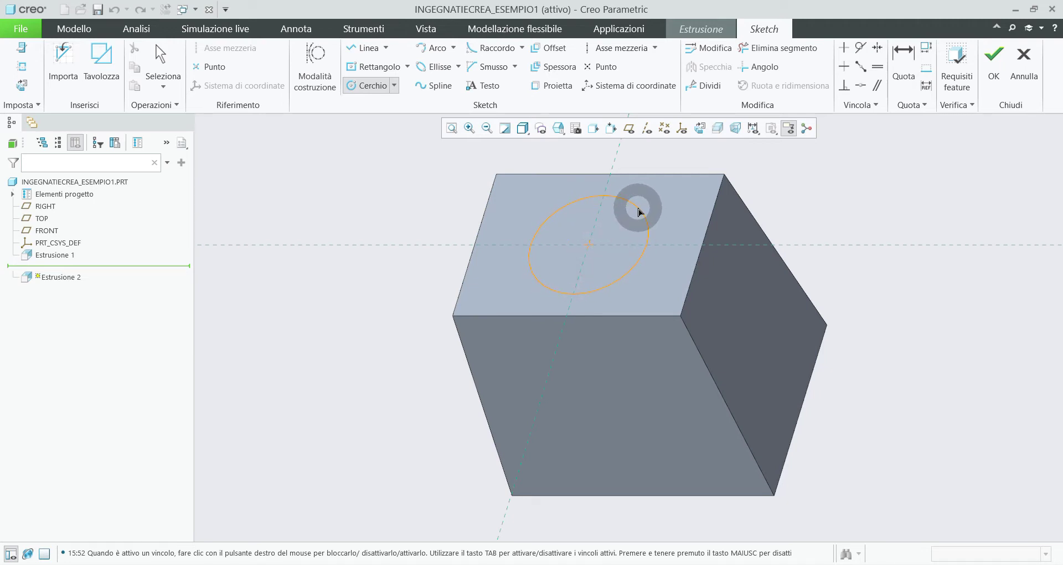
click(640, 211)
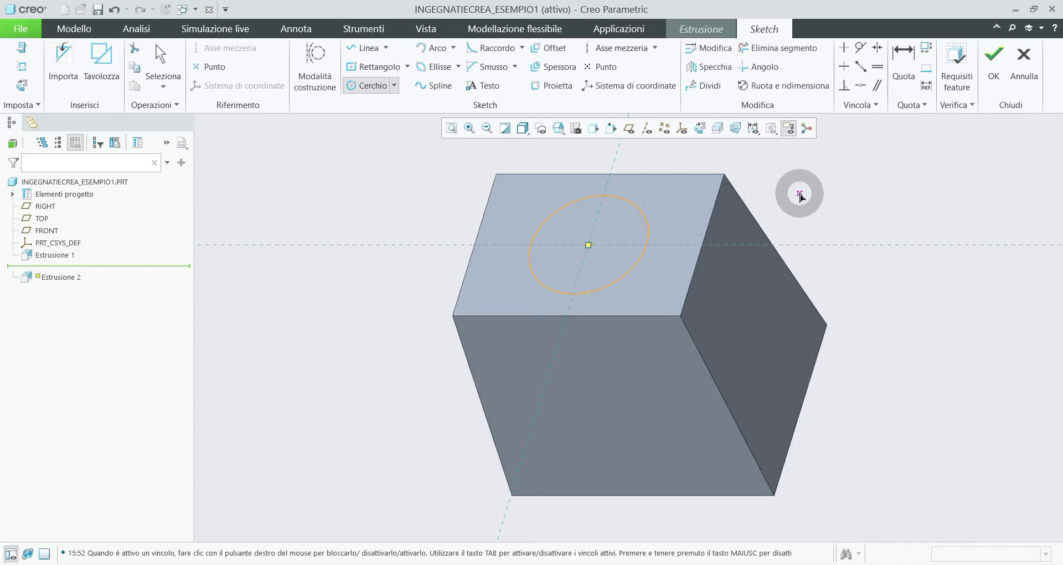
middle_click(801, 198)
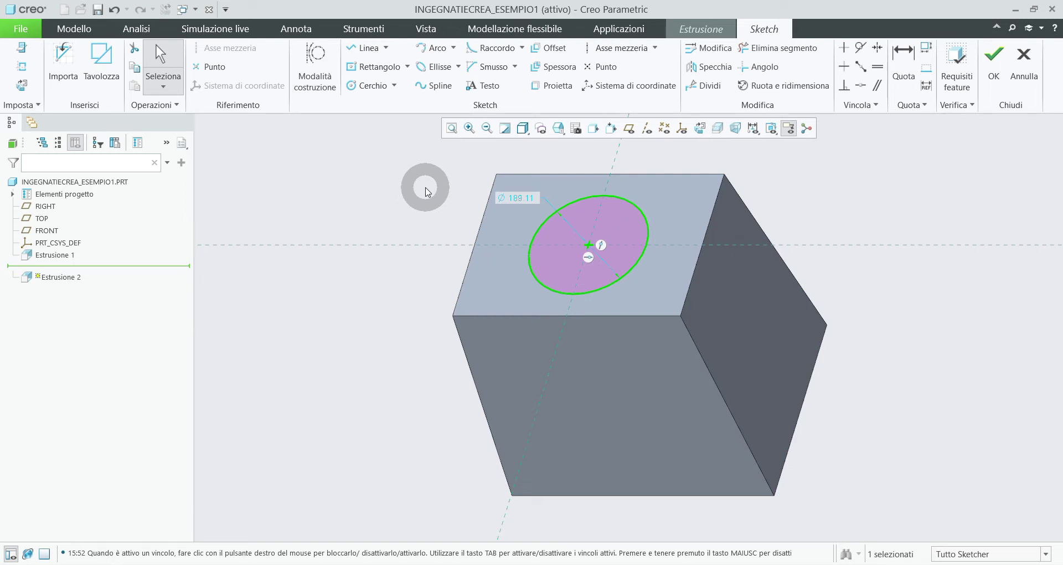
Step: Set the circle's diameter to 200 and finish the sketch
double_click(523, 201)
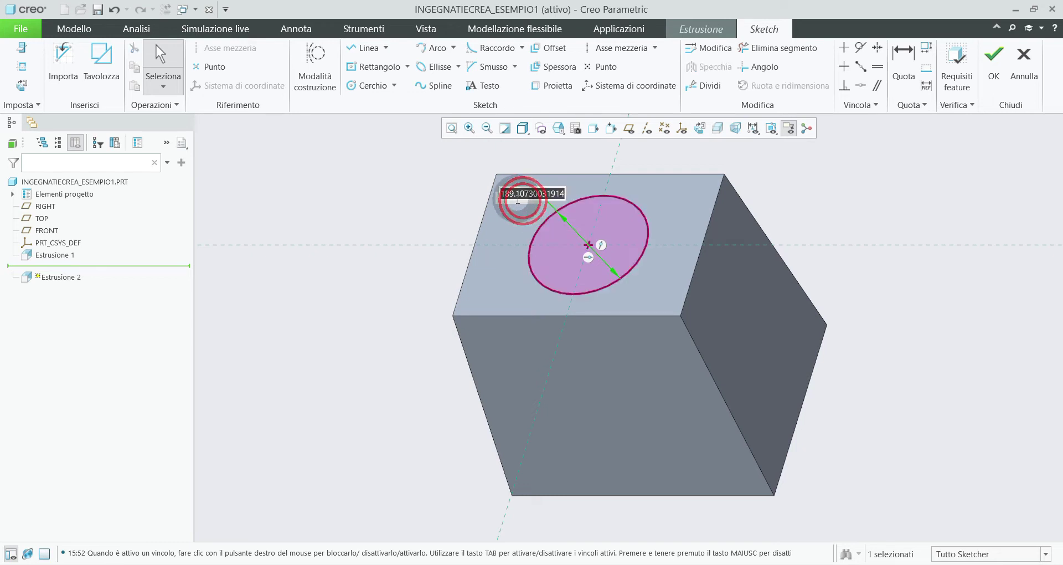
text(20)
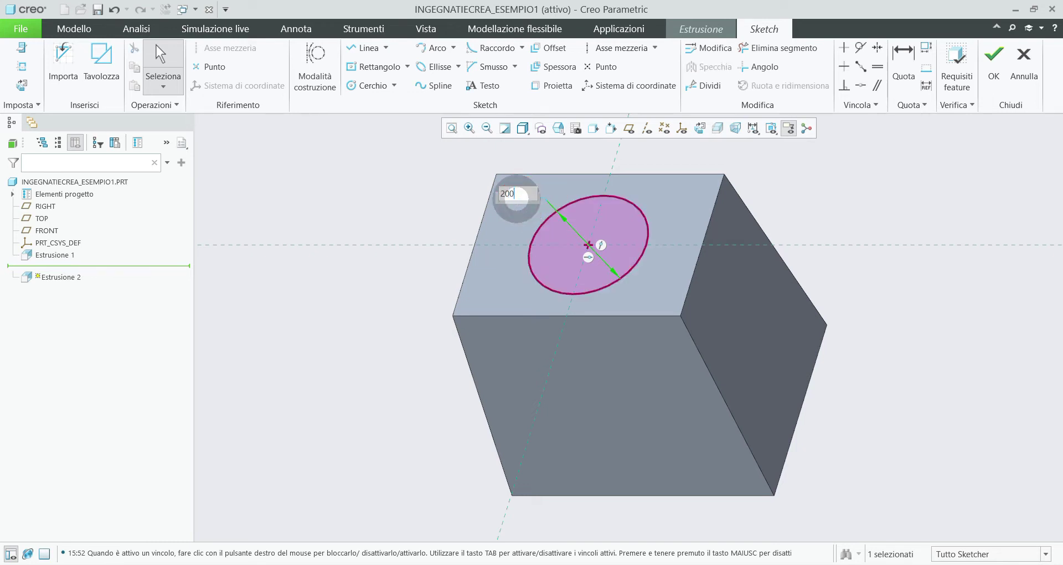
text(0)
key(Return)
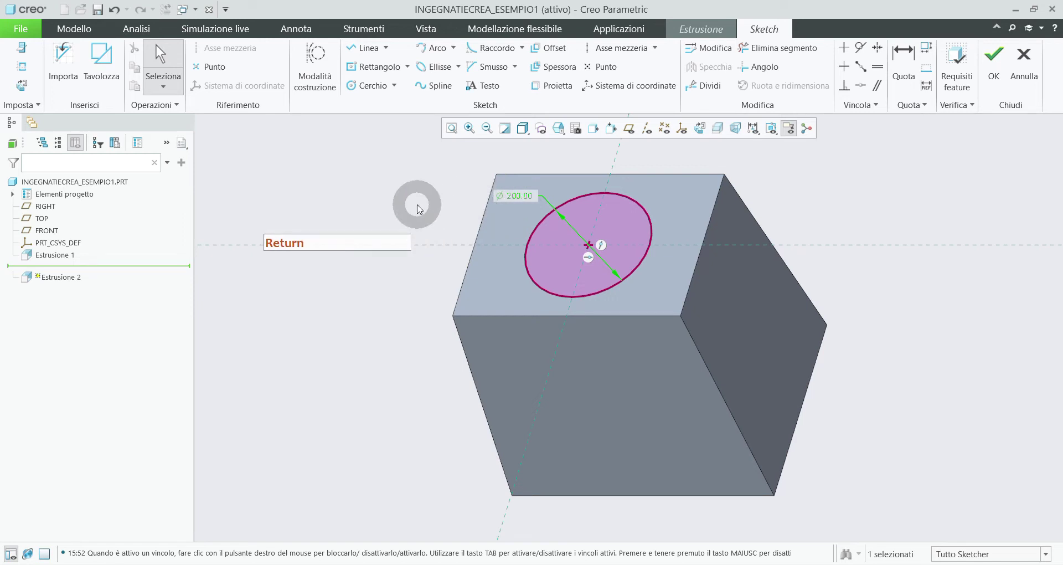
click(410, 209)
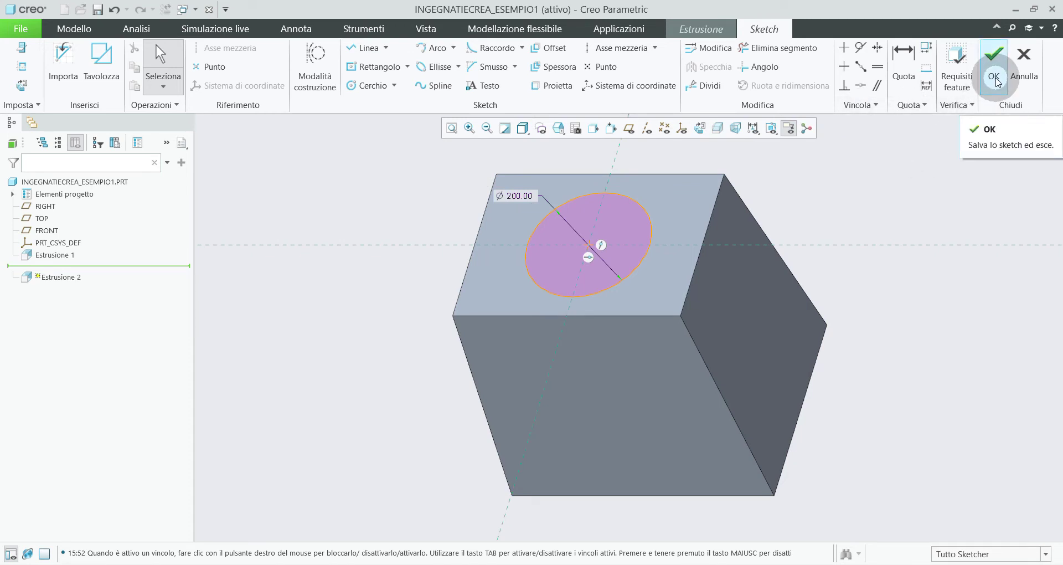
click(994, 78)
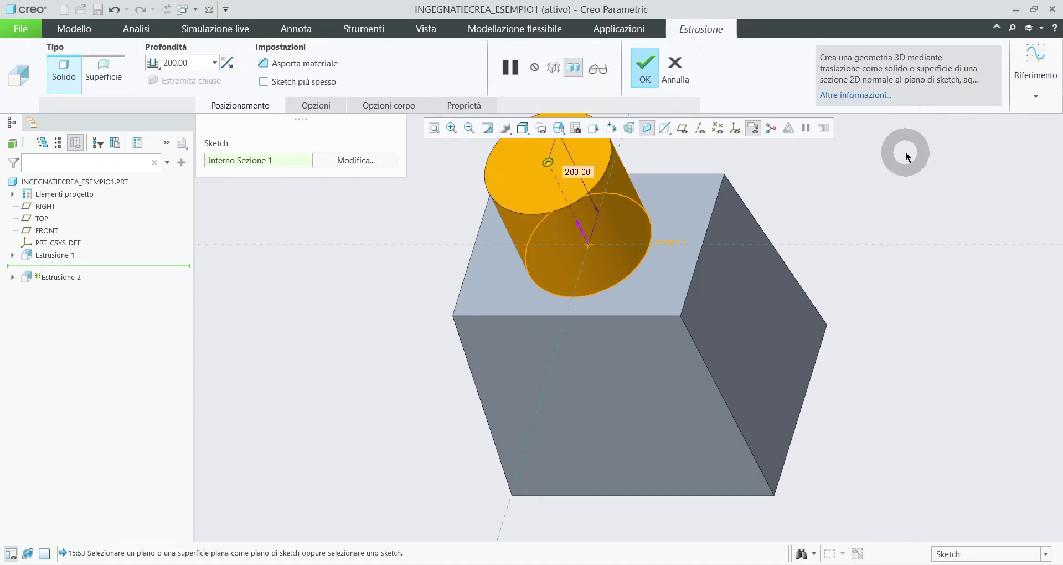
Step: Flip the circle's extrusion into the block so that it removes material
scroll(807, 321, down, 2)
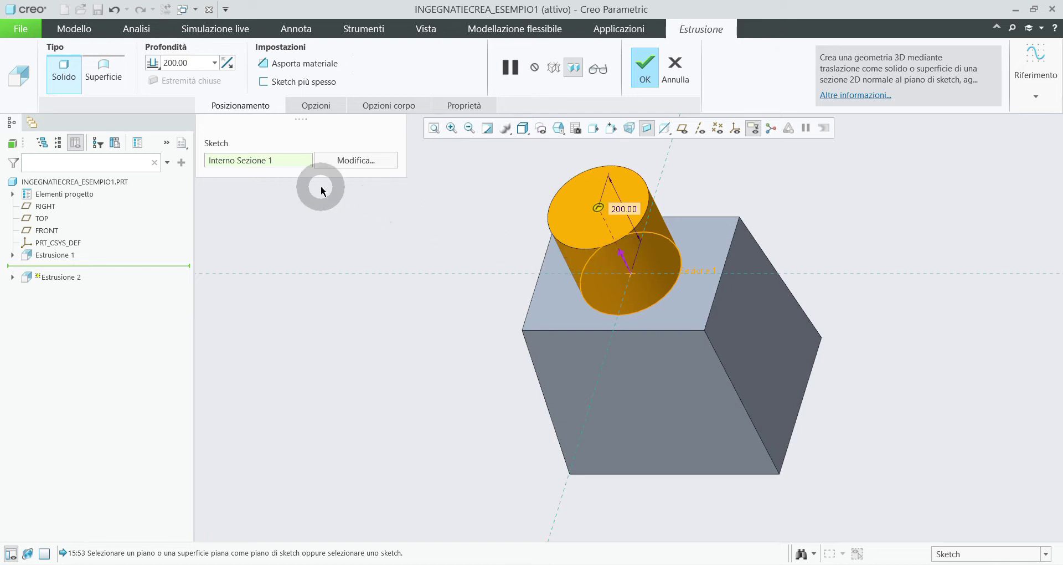
click(227, 64)
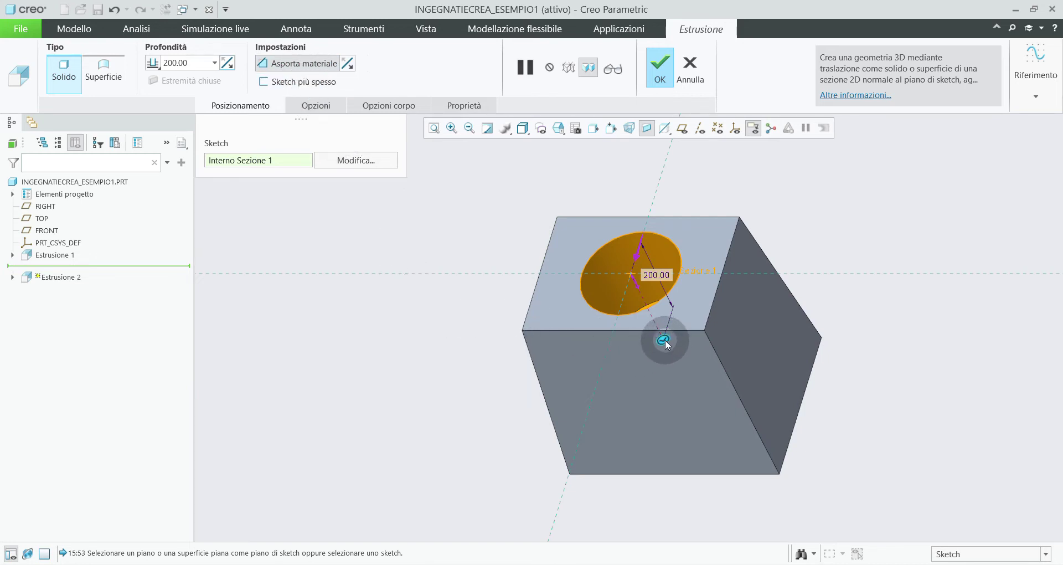
Step: Stretch the circular cut beyond the block's far face, adjusting its depth to about 489
drag(668, 344, 731, 483)
middle_drag(724, 483, 716, 464)
scroll(678, 529, up, 4)
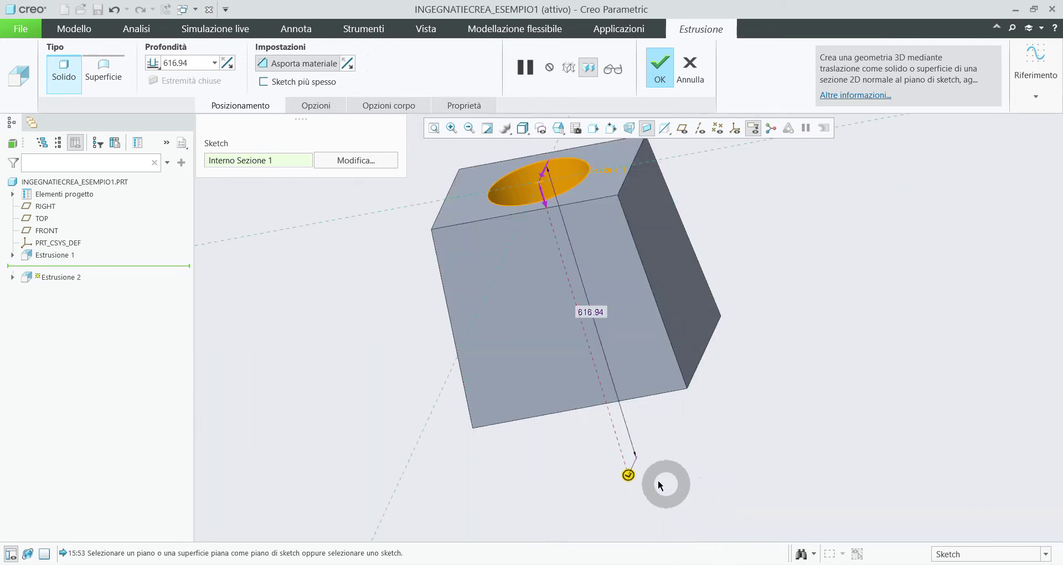
drag(629, 480, 607, 426)
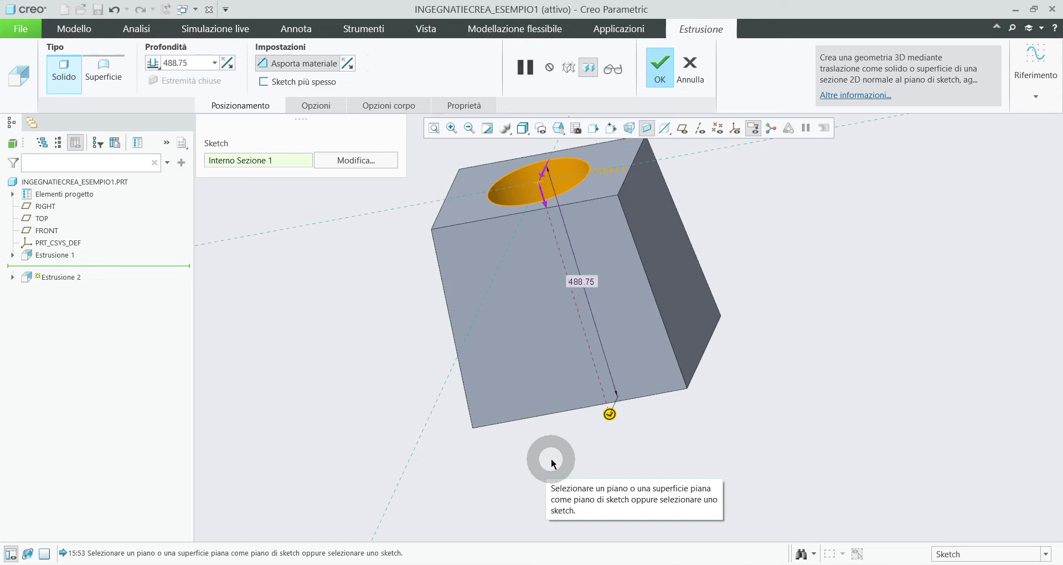
scroll(551, 458, up, 2)
middle_drag(551, 458, 602, 454)
scroll(598, 357, down, 2)
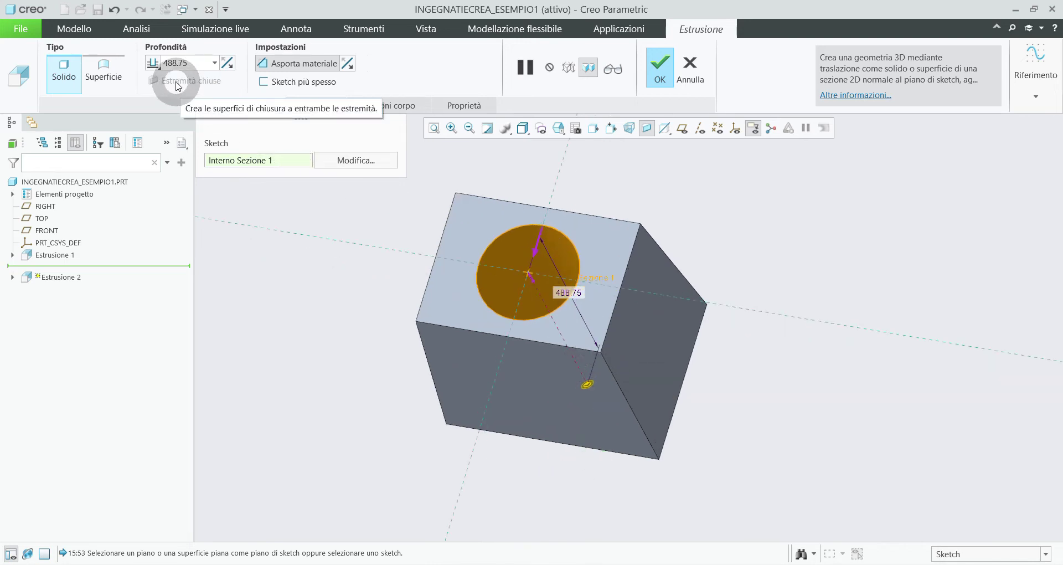
Step: Set the circular cut's depth to pass through all surfaces of the block
click(158, 66)
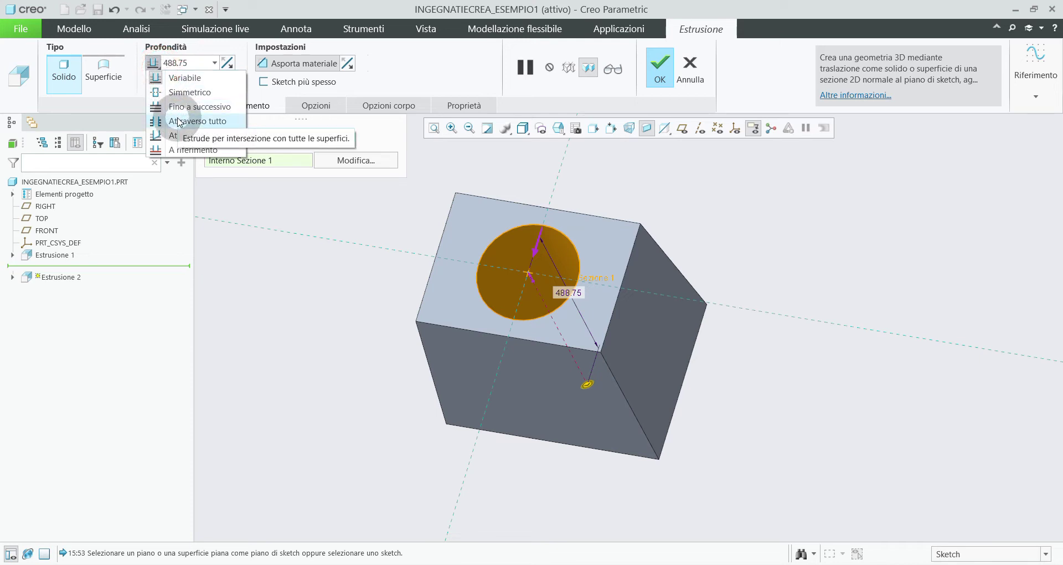
click(179, 123)
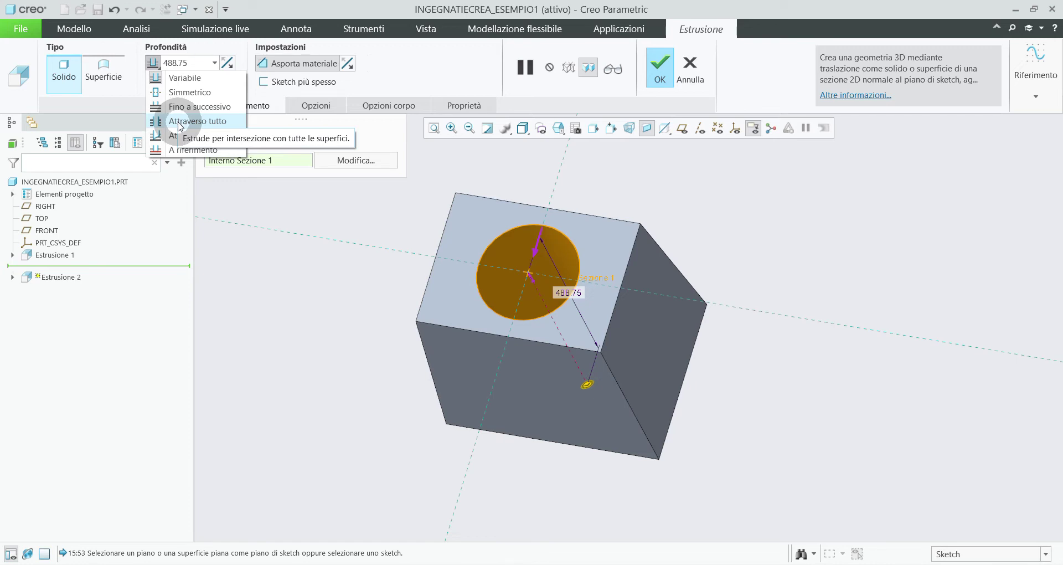
click(179, 123)
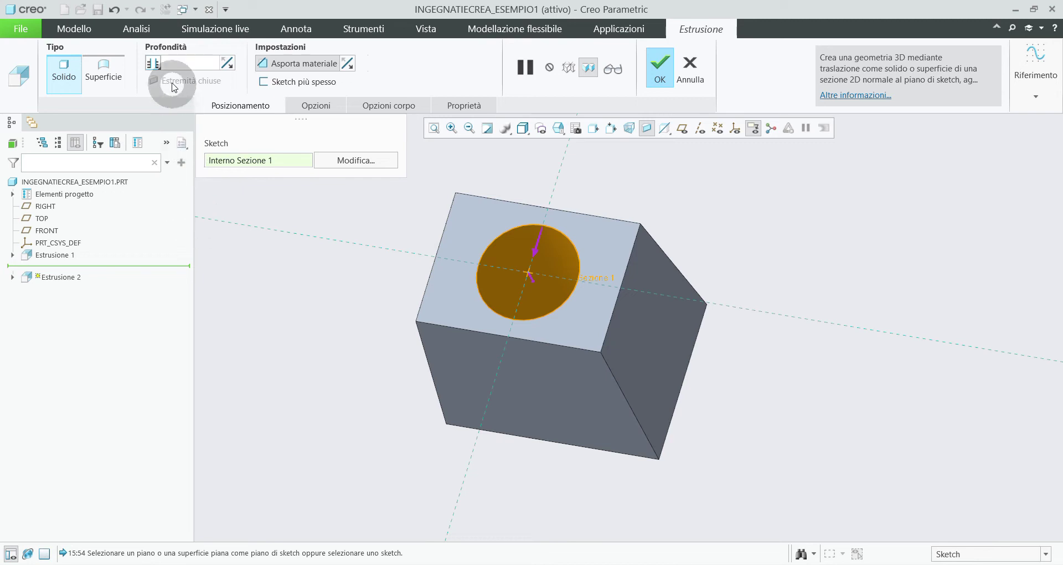
Step: Return the circular cut to a variable depth and shorten it to about 214
click(160, 70)
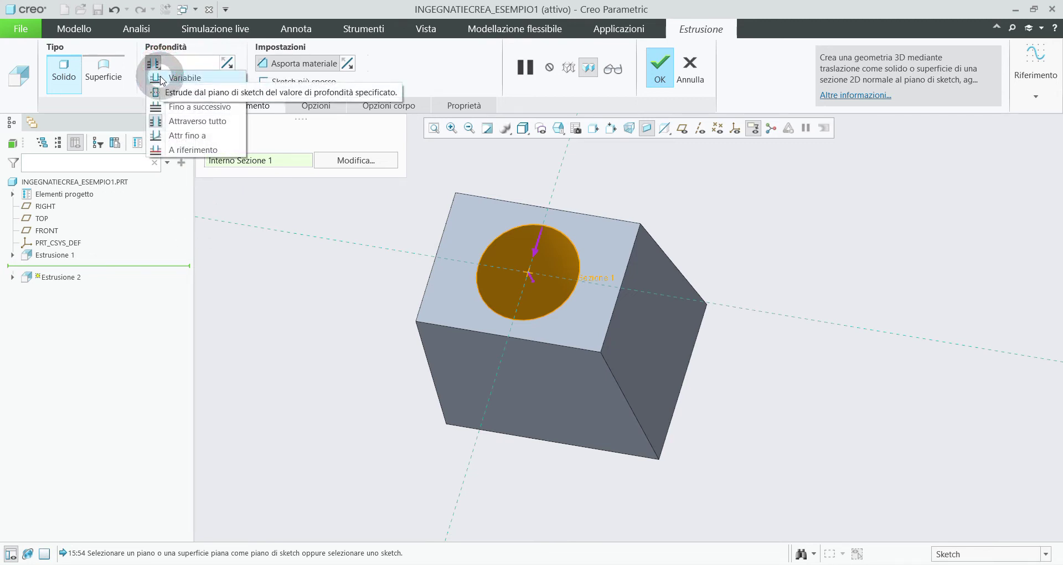
click(173, 78)
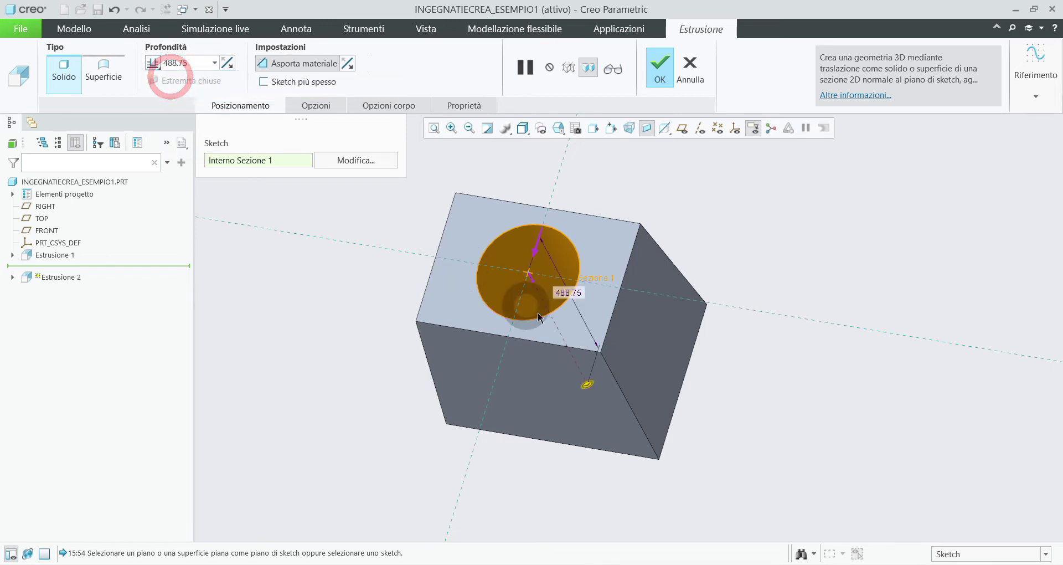
drag(590, 383, 556, 323)
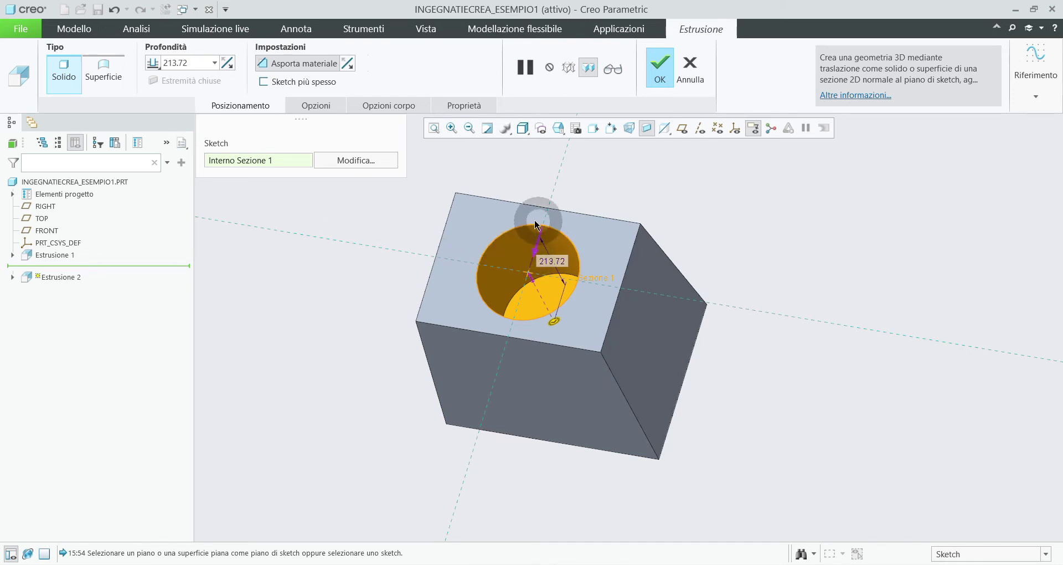
Step: Flip the circular cut's direction out of the block and back into it, trying both orientations
click(538, 254)
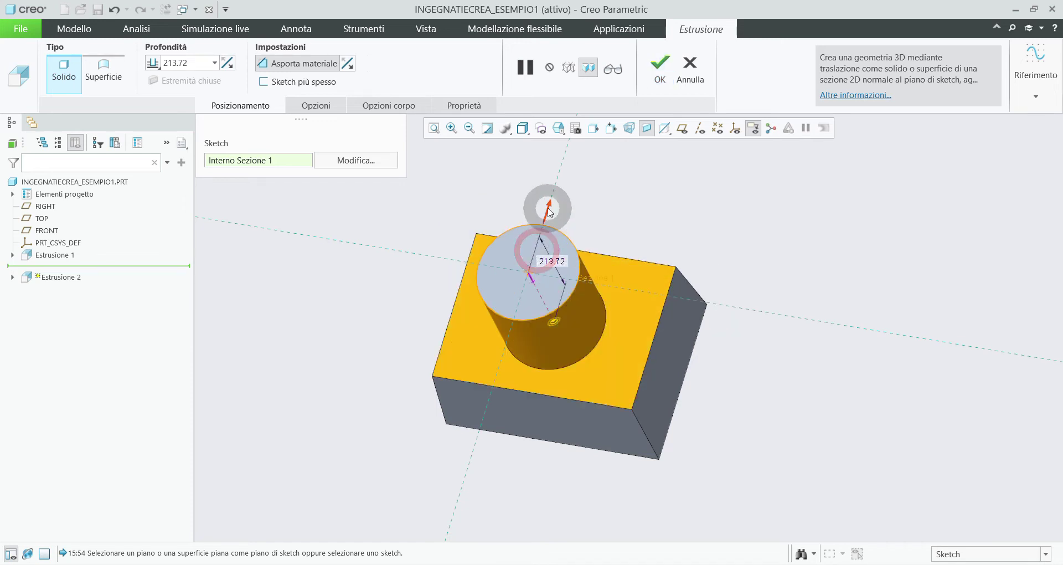
click(549, 205)
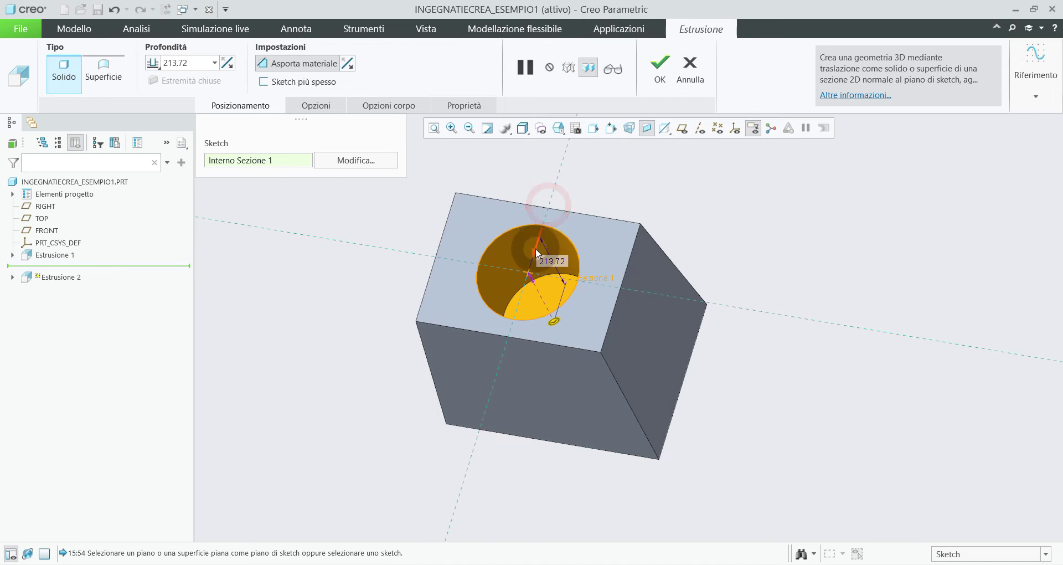
click(540, 249)
click(549, 204)
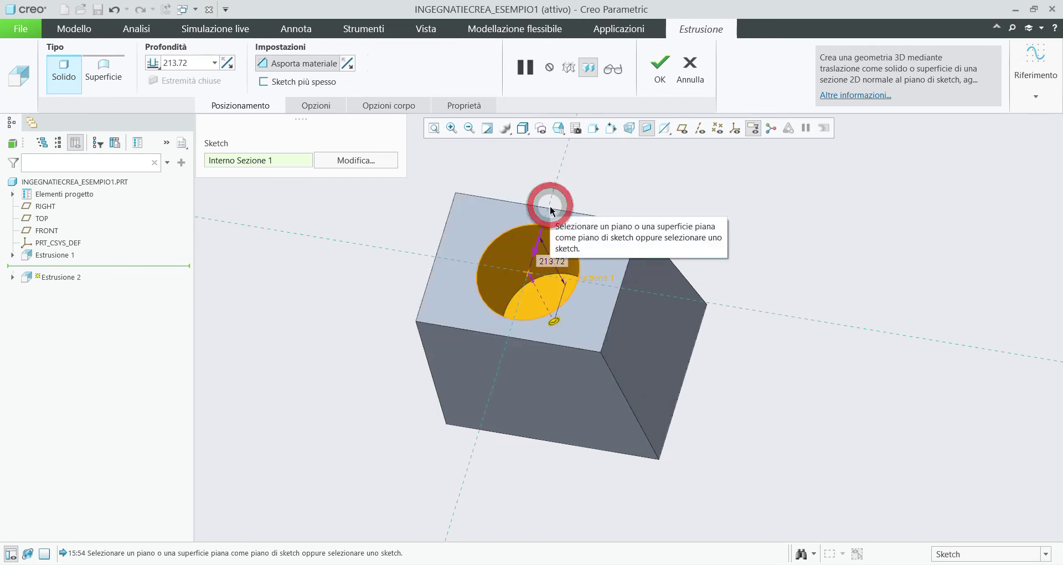
Step: Replace the cut's variable depth with the through-all option directly on the model
mouse_move(558, 267)
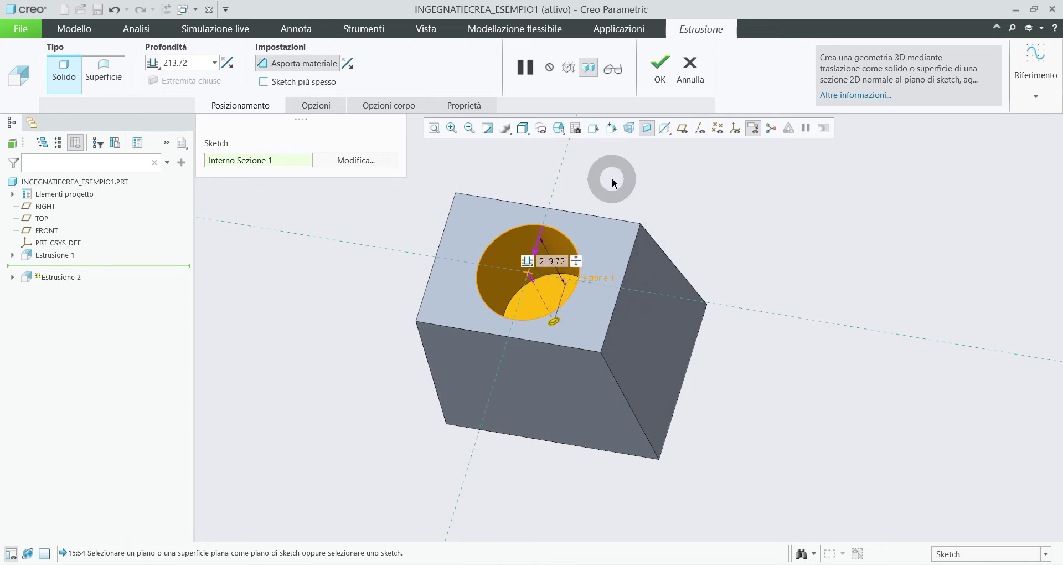
right_click(554, 324)
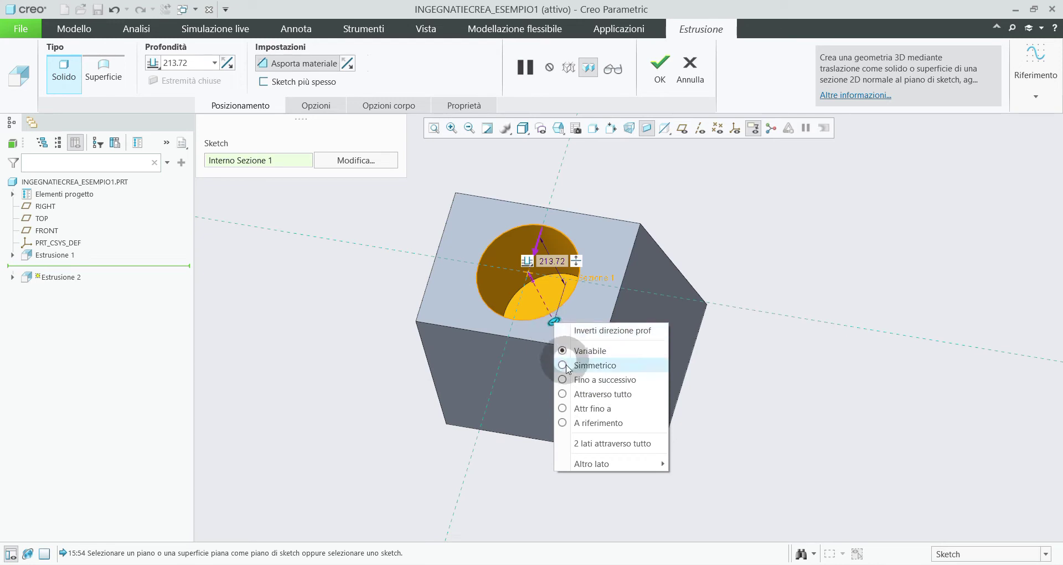
click(577, 396)
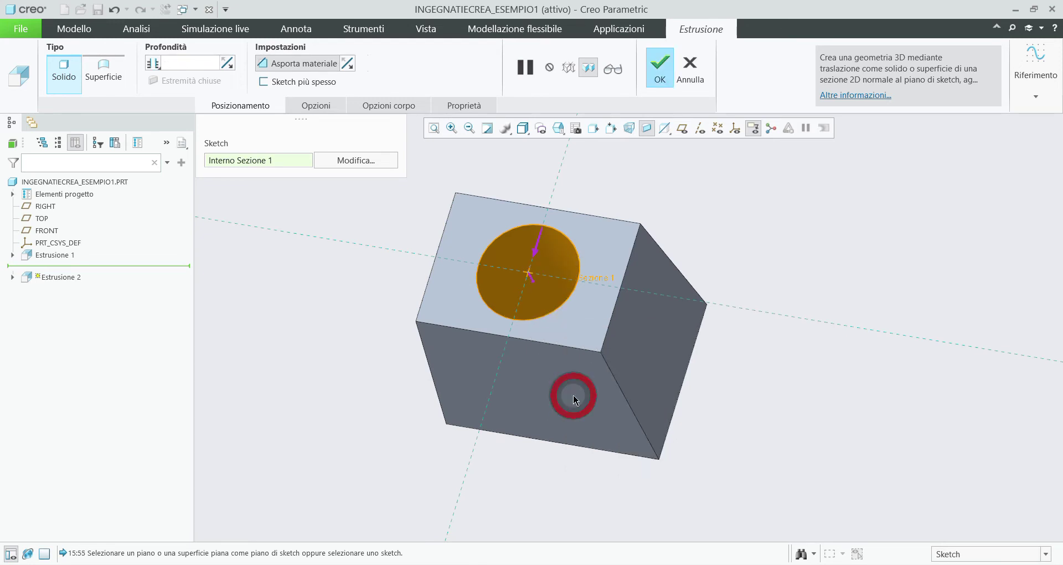
Step: Add a 7.0 degree taper to the through-all circular cut and complete the feature
click(326, 115)
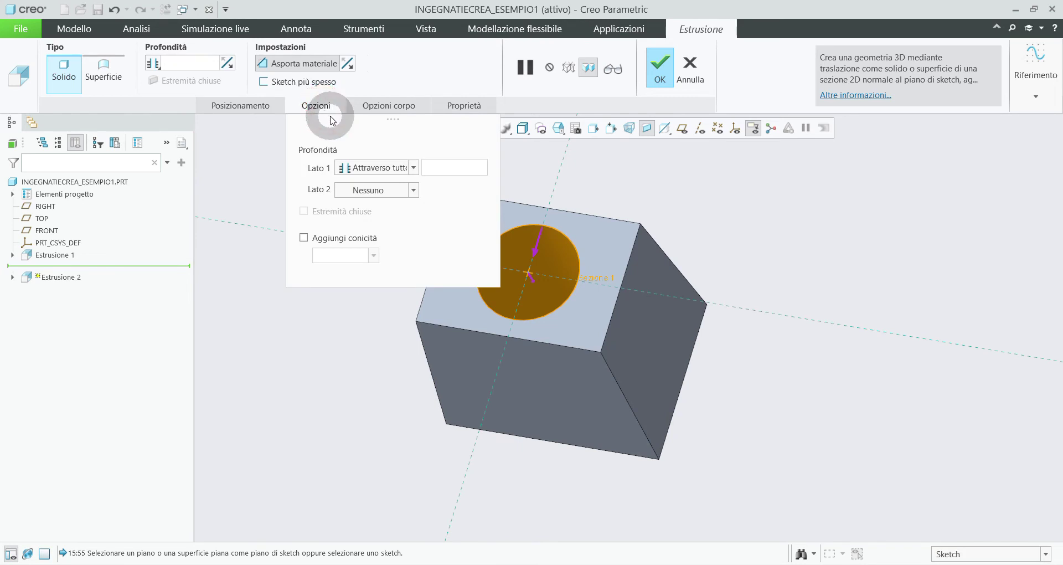
click(321, 239)
click(319, 241)
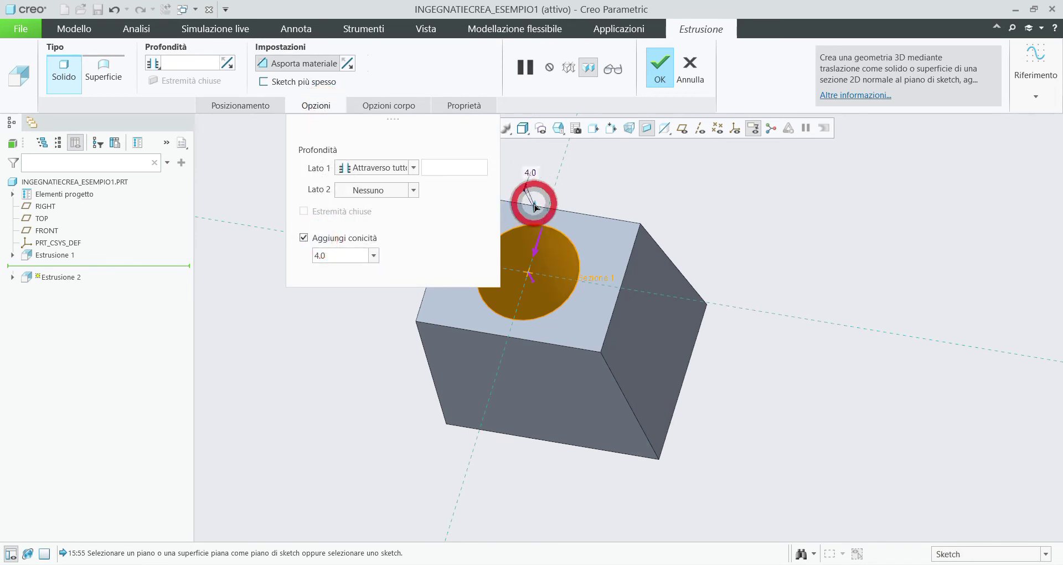
drag(537, 206, 535, 186)
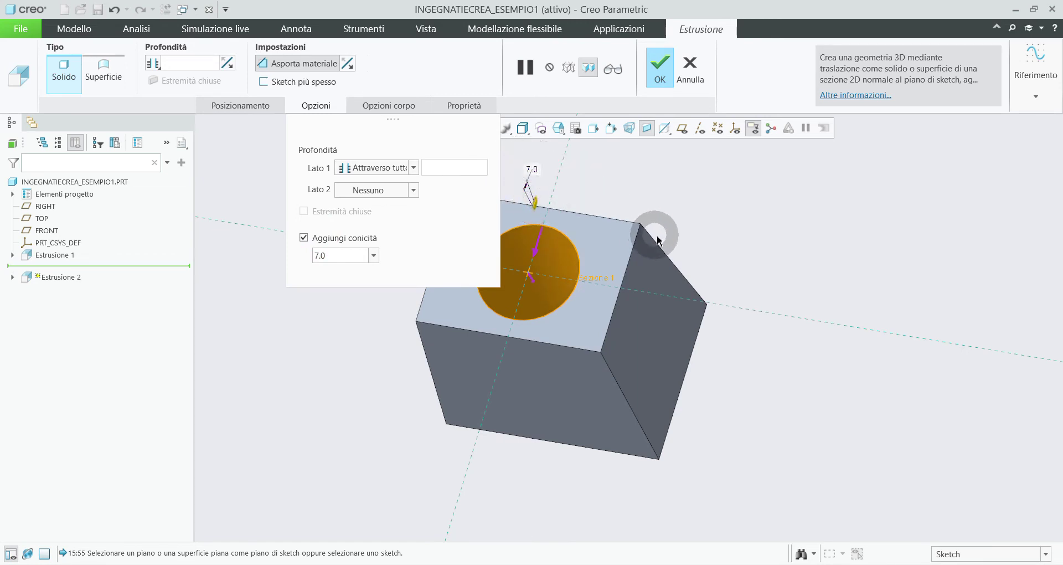
mouse_move(656, 236)
middle_down()
mouse_move(672, 260)
mouse_move(673, 246)
middle_up()
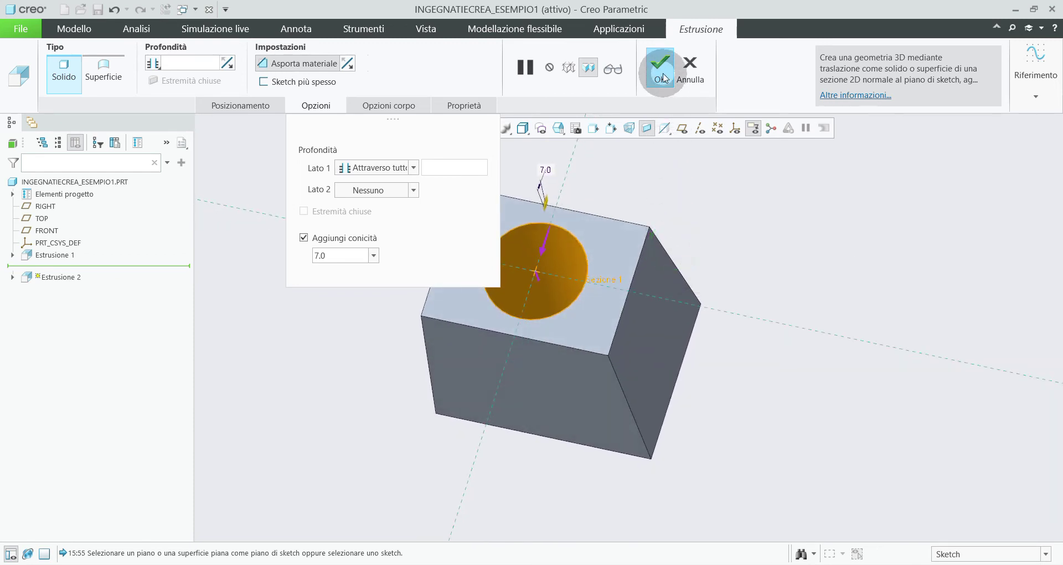
middle_click(701, 184)
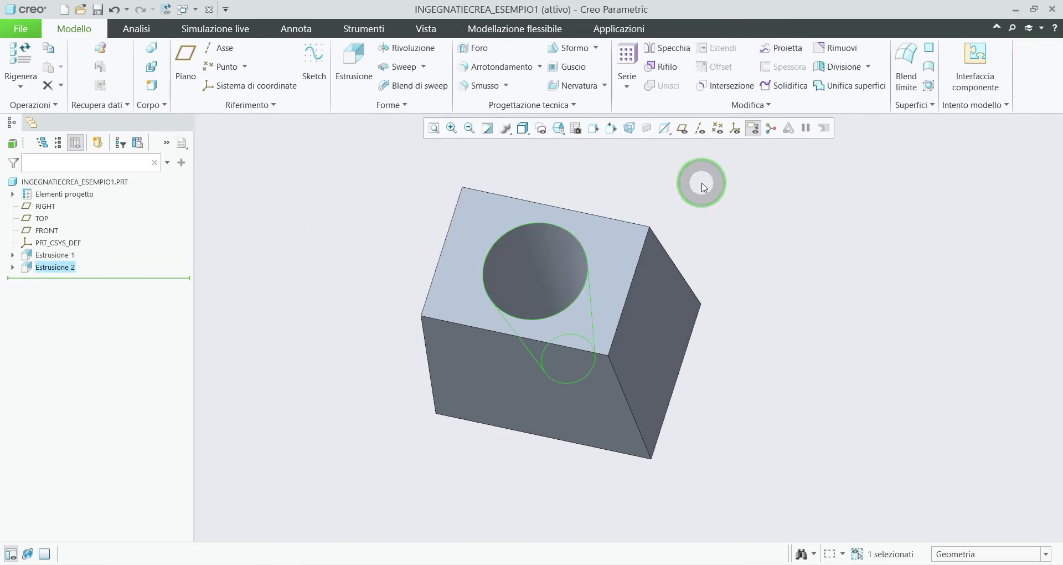
click(693, 193)
Step: Examine the tapered hole through the block from several angles, using the hidden-line display to see its inner walls
middle_drag(696, 195, 736, 244)
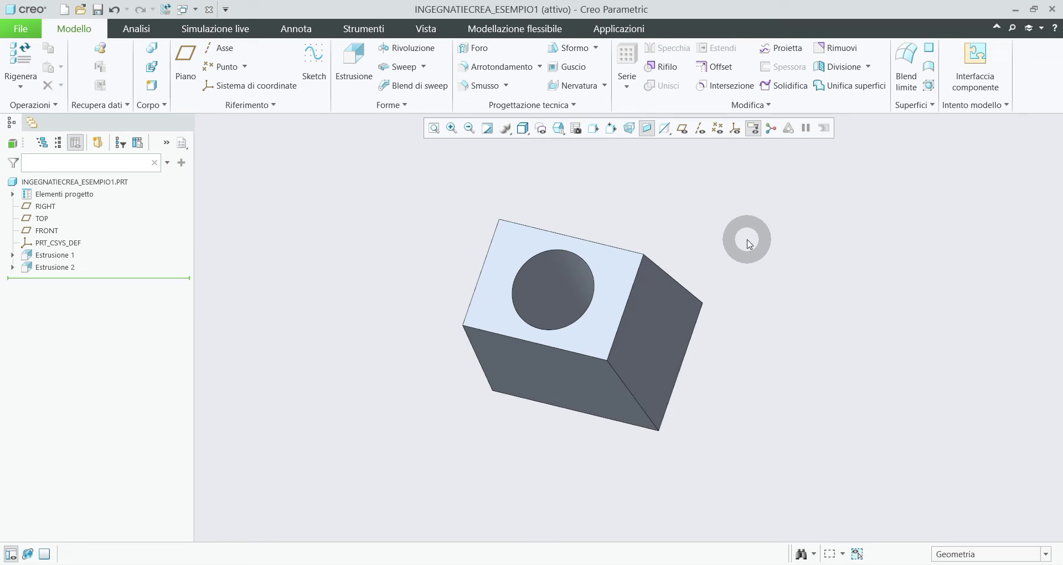
scroll(575, 408, down, 3)
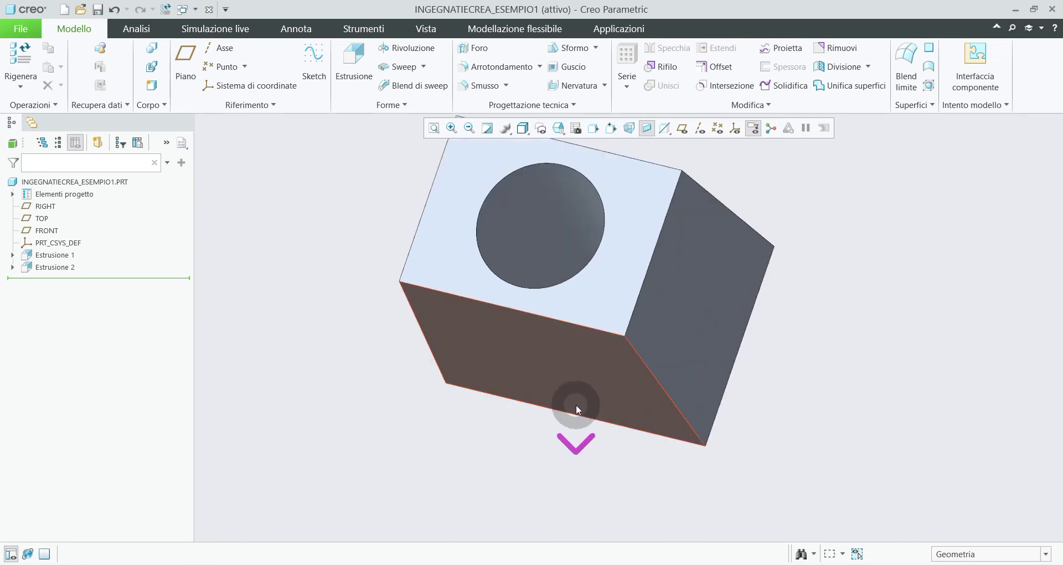
middle_drag(575, 408, 619, 389)
scroll(619, 389, up, 5)
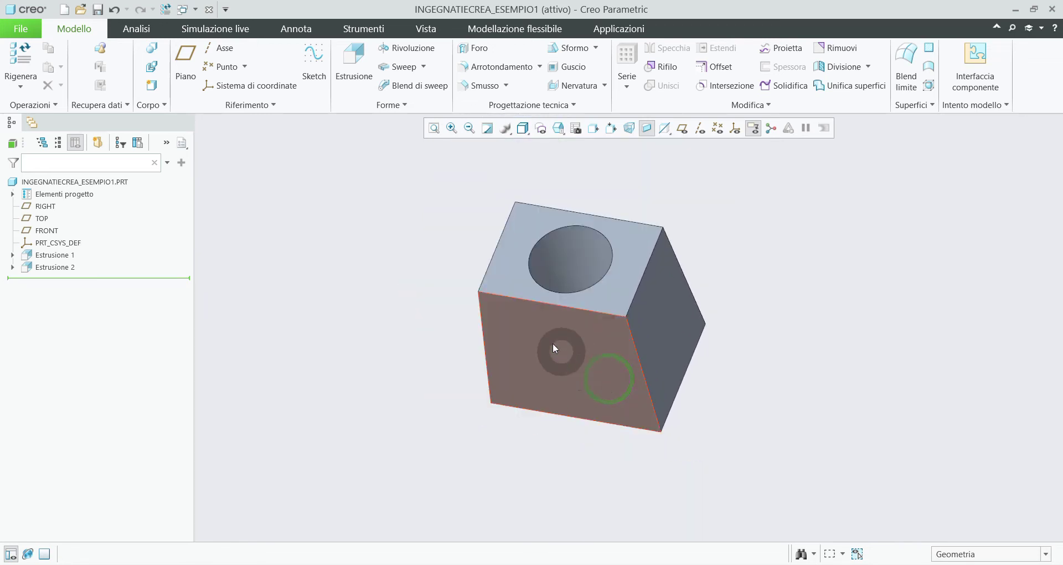
click(424, 258)
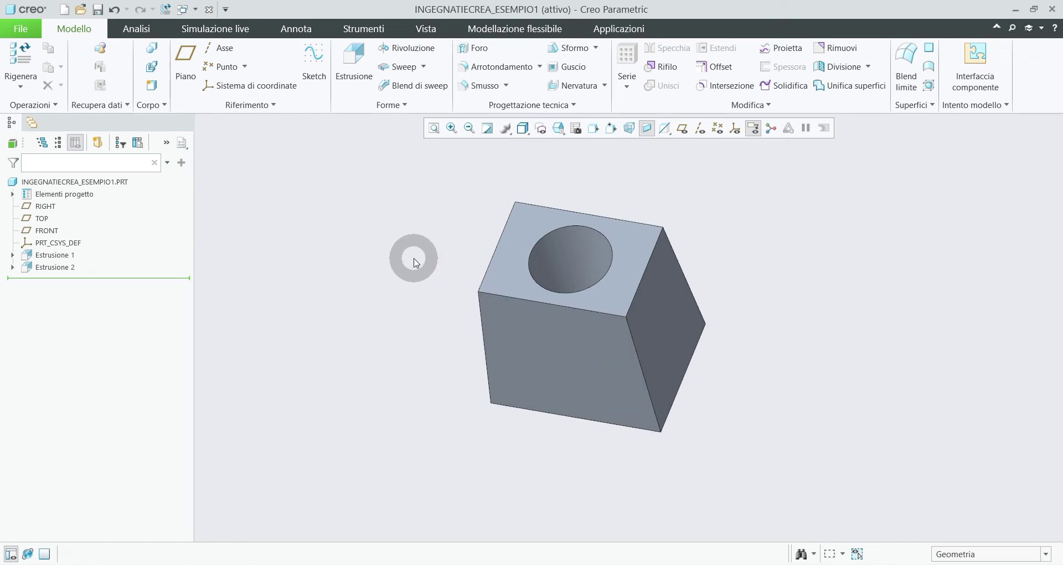
click(529, 134)
click(533, 202)
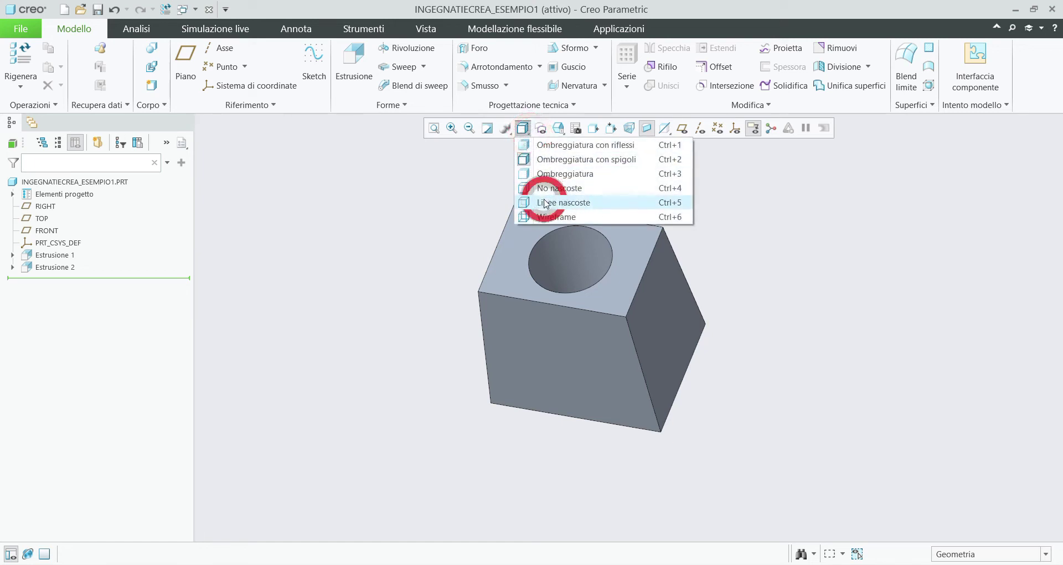
click(413, 210)
scroll(640, 365, down, 2)
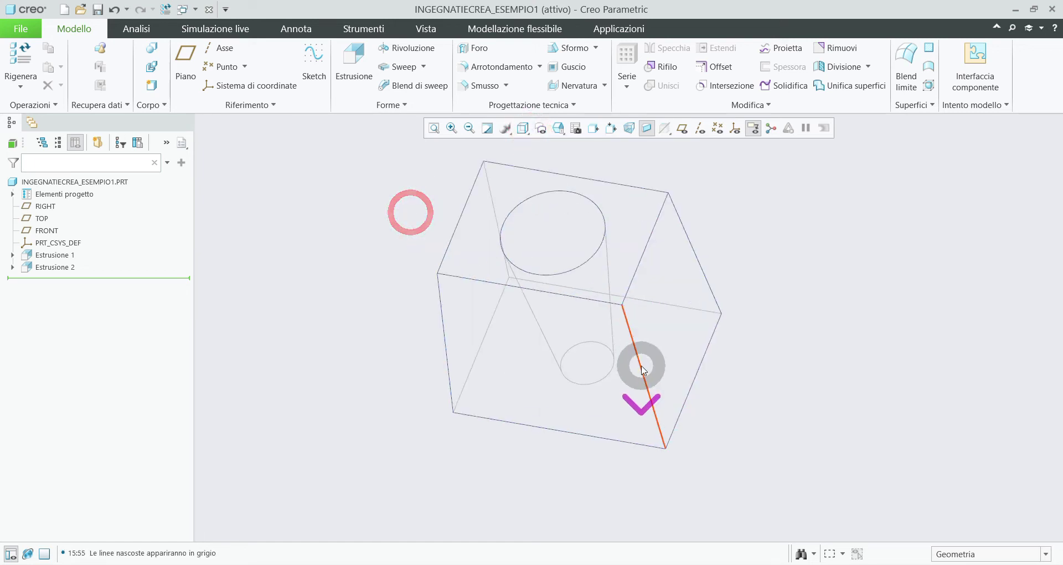
scroll(640, 366, up, 2)
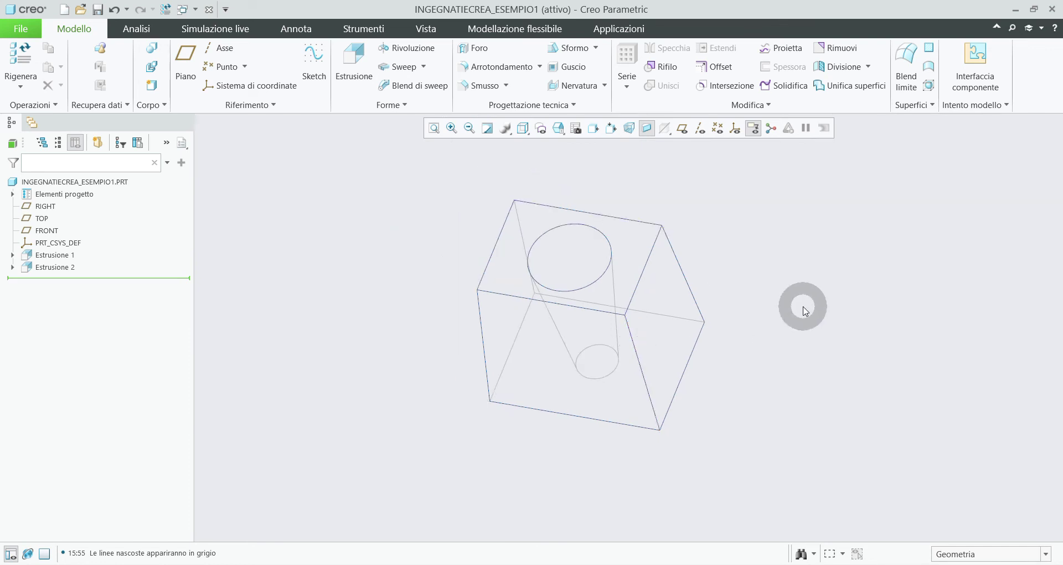
middle_drag(793, 316, 794, 288)
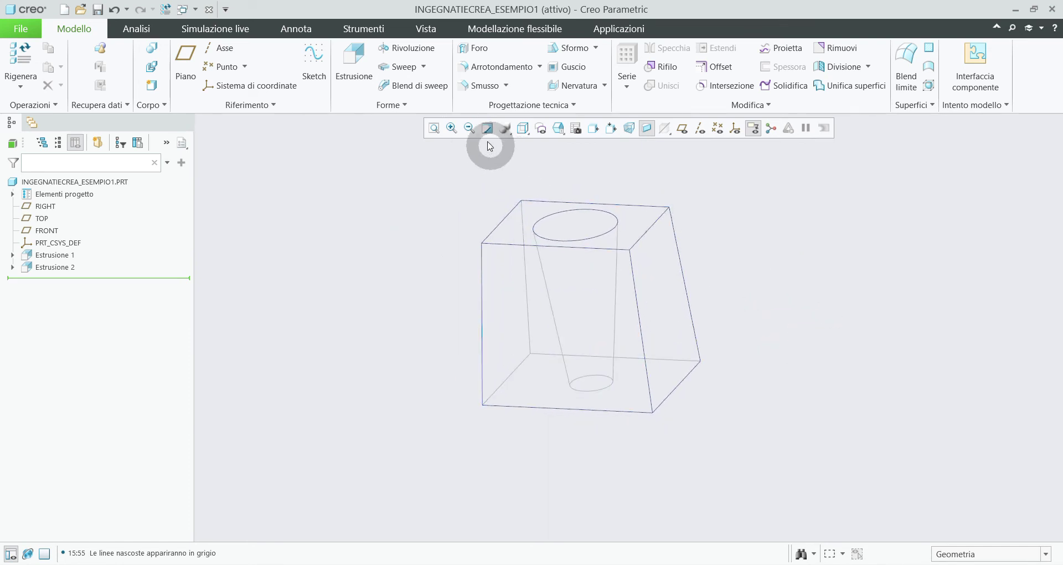
Step: Display the model shaded with edges and restore its default orientation
click(523, 129)
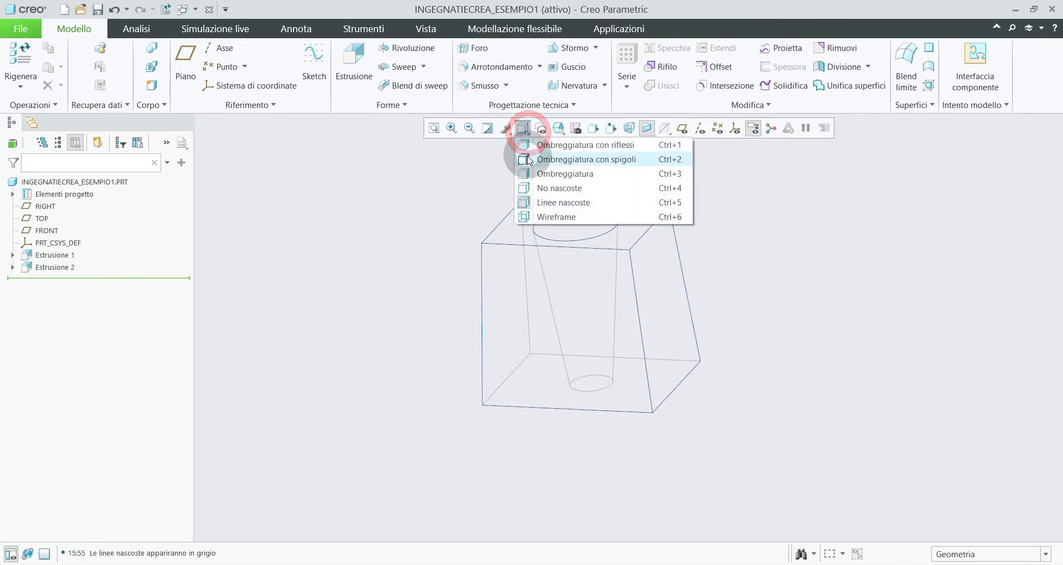
click(525, 160)
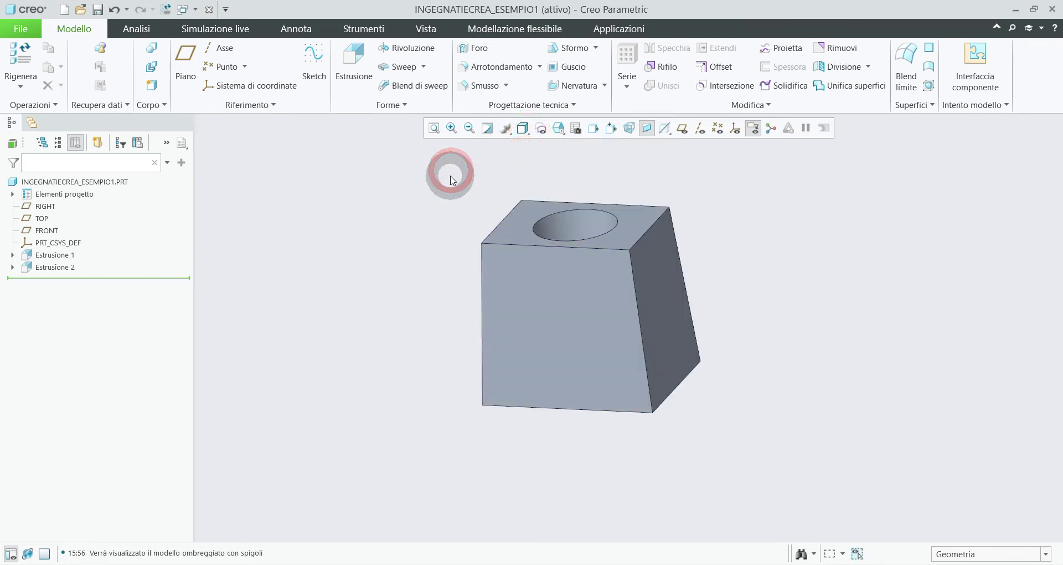
key(ctrl+d)
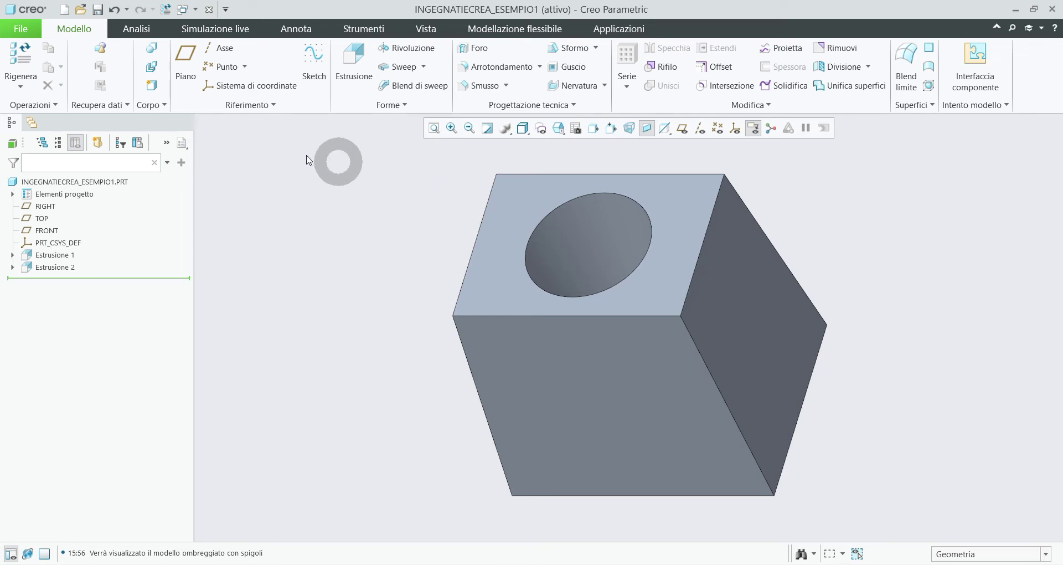
Step: Create a new solid part with the default name and template, and display its datum planes
click(65, 10)
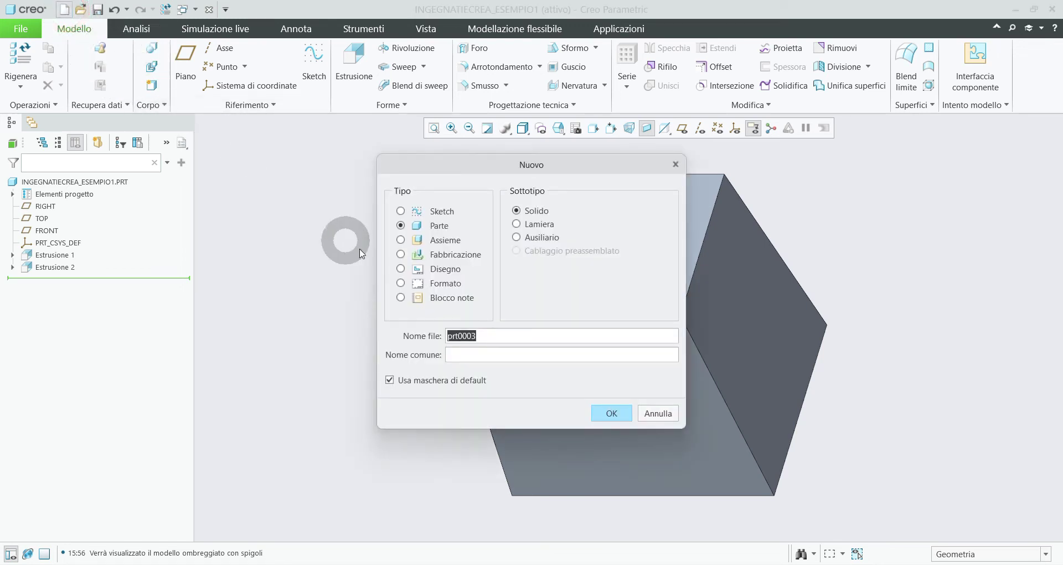
click(614, 414)
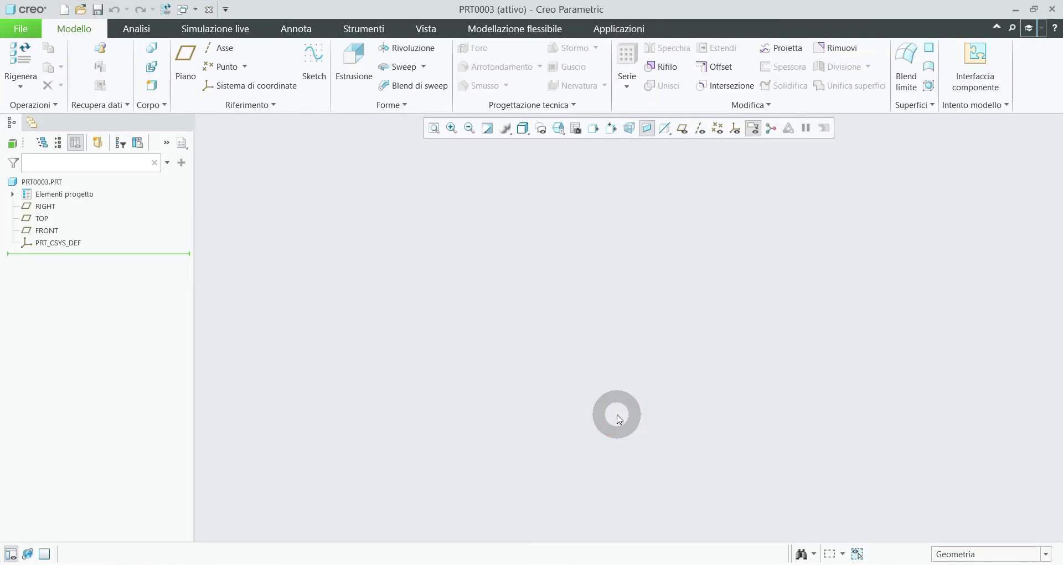
click(682, 128)
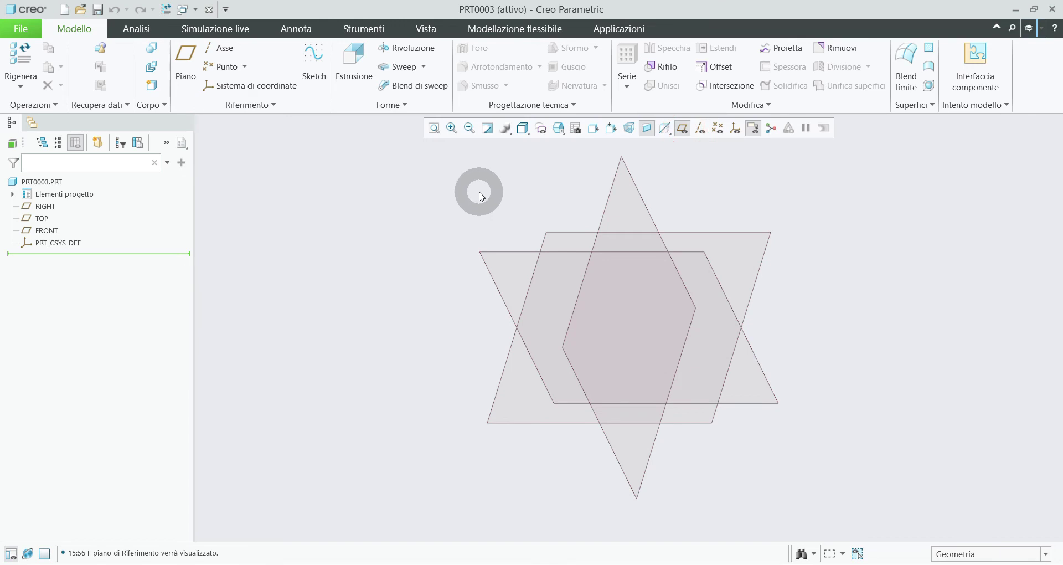
Step: Start an extrusion sketch on the FRONT plane, orient the view square to it, and hide the datum planes
click(357, 61)
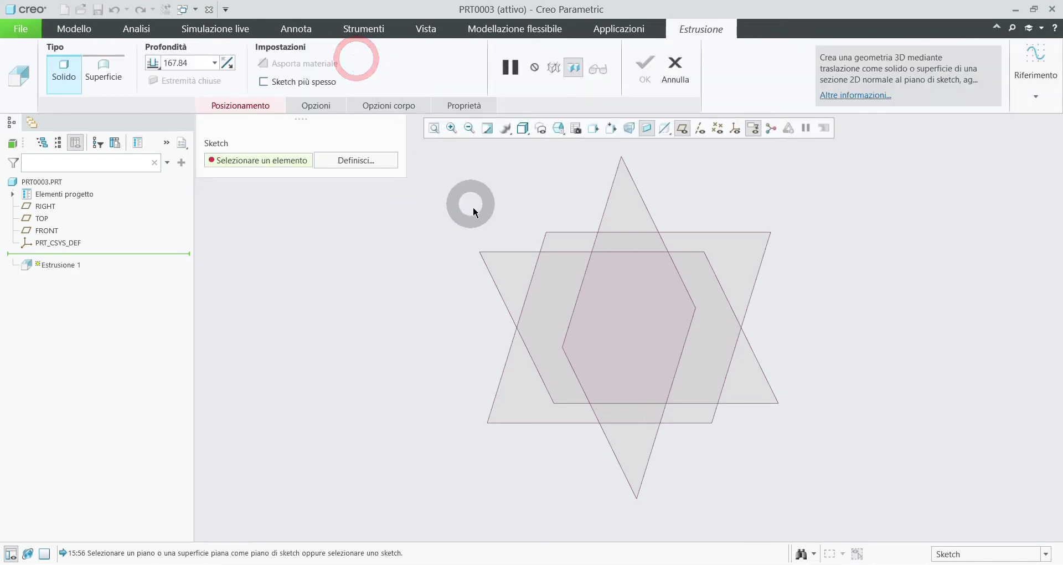
click(495, 256)
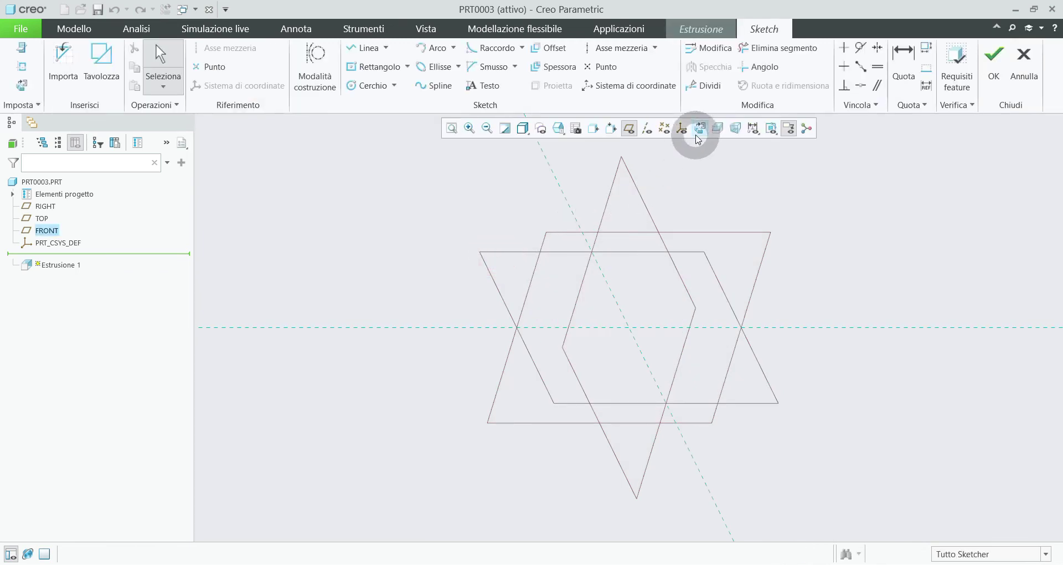
click(700, 128)
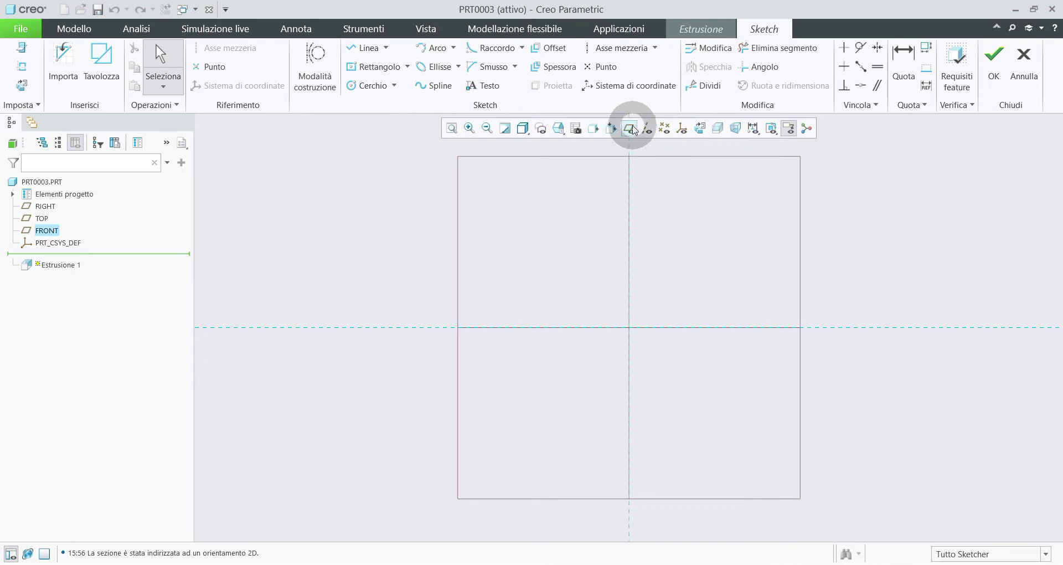
click(629, 128)
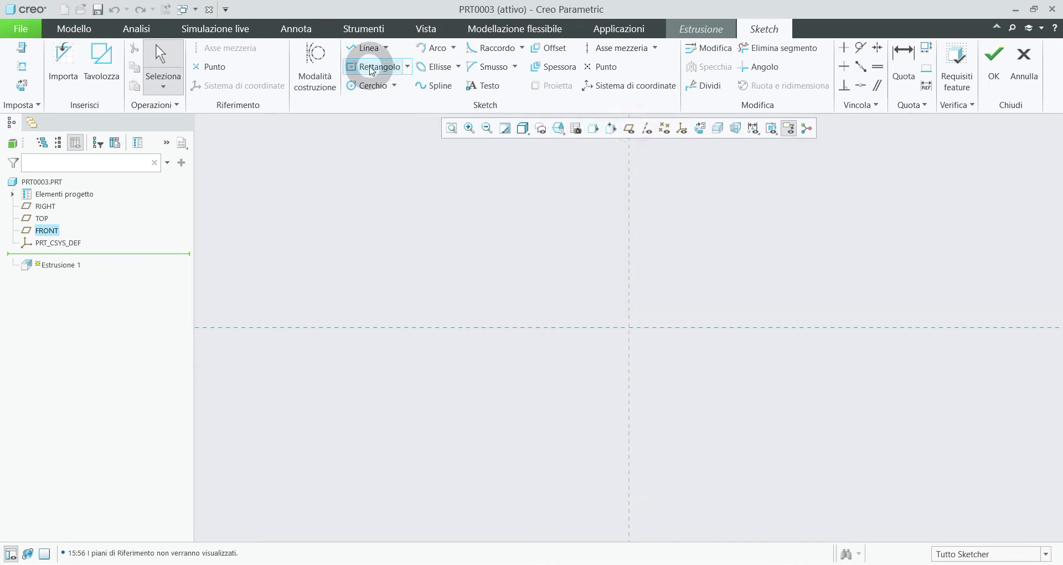
Step: Sketch a rectangle about 337 wide by 233 high, centred on the origin
click(369, 67)
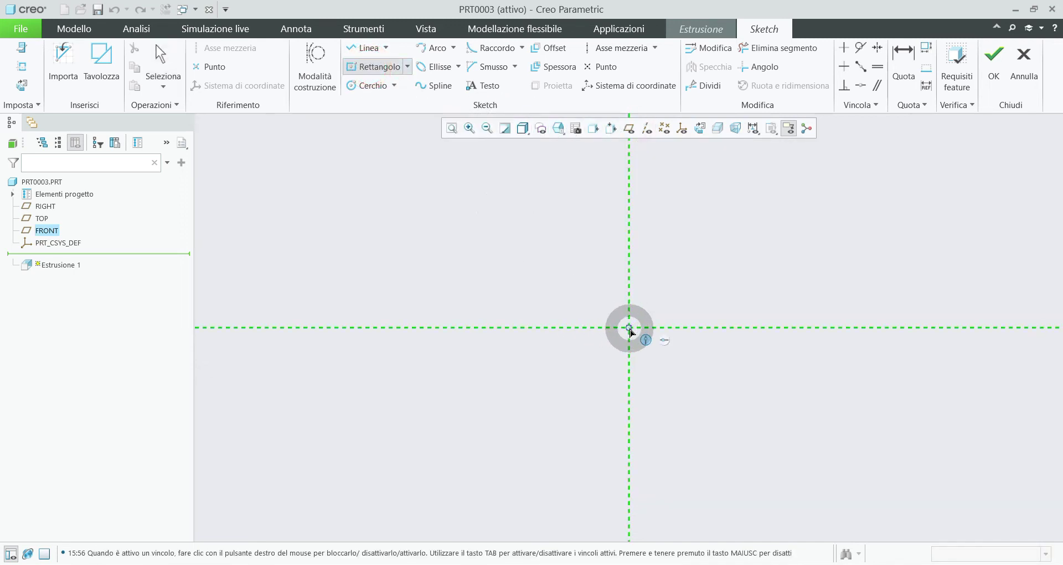
click(629, 327)
click(516, 249)
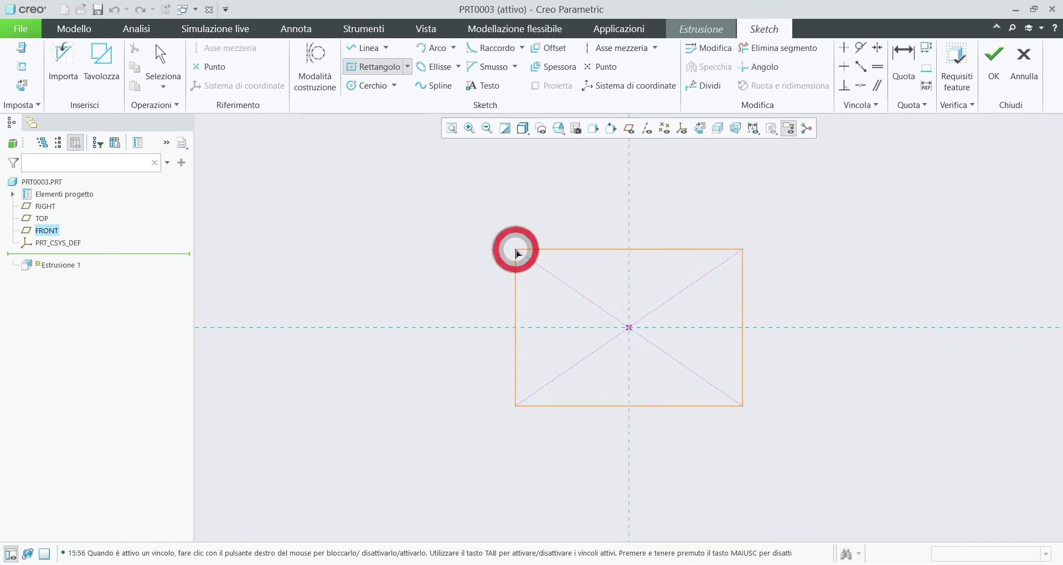
middle_click(482, 252)
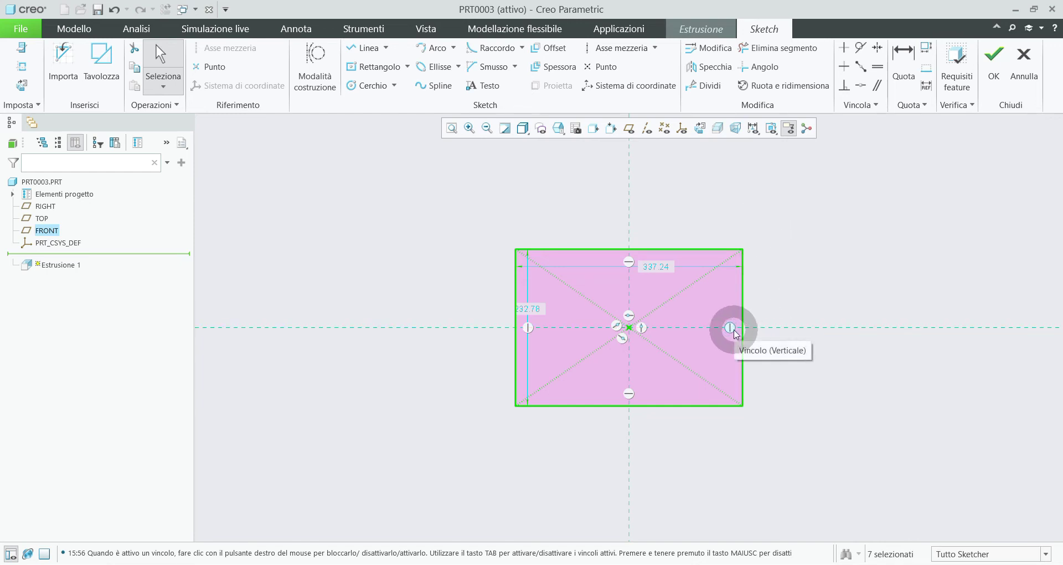
Step: Remove the right side's vertical constraint, slant that side to make the bottom about 378 and the top about 305 long, and finish the sketch
right_click(733, 329)
mouse_move(735, 333)
mouse_down()
mouse_move(836, 366)
mouse_move(761, 293)
mouse_move(746, 299)
mouse_move(759, 378)
mouse_up()
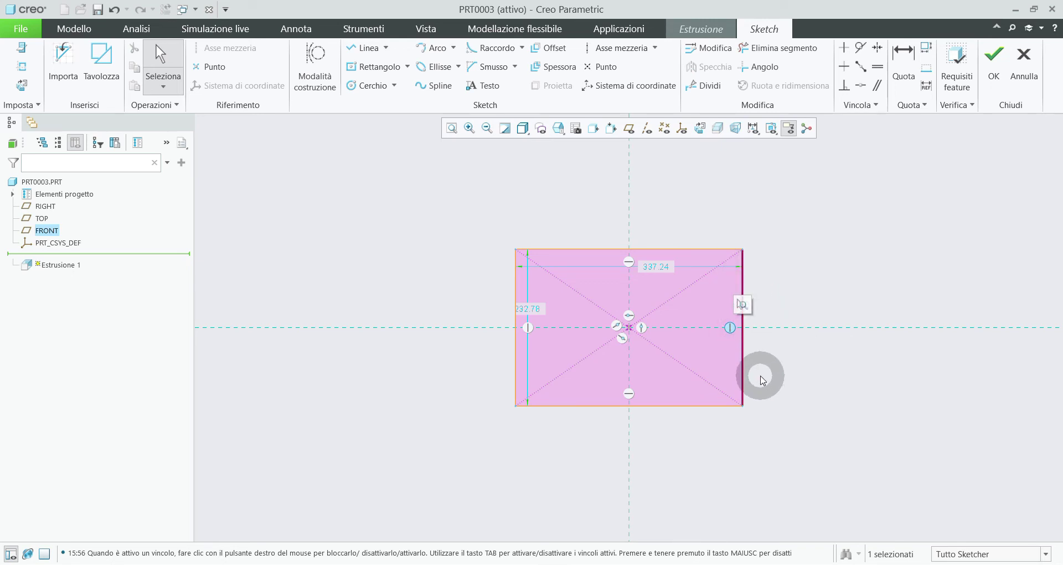
key(Delete)
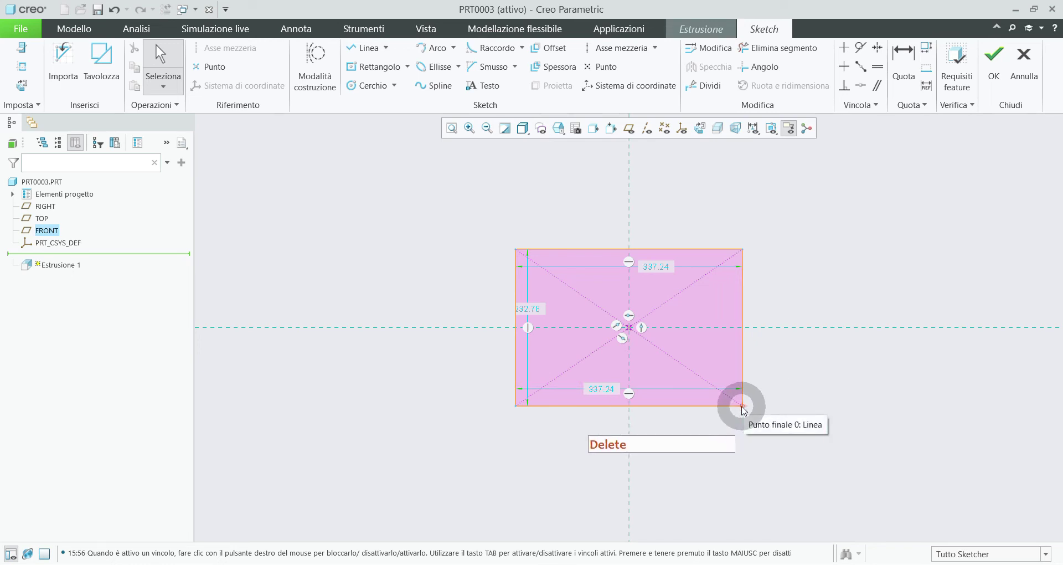
drag(744, 410, 770, 400)
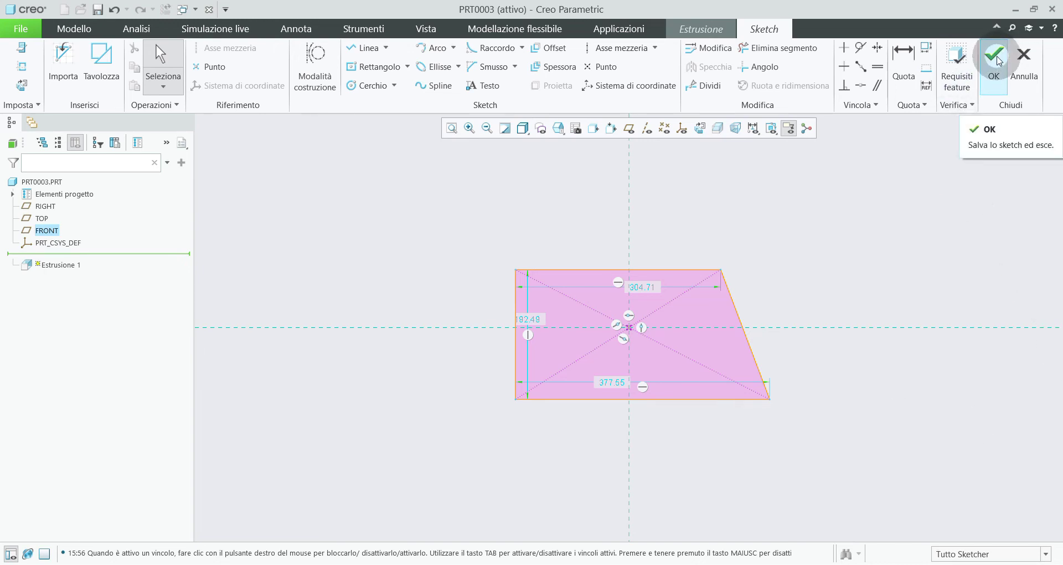
click(995, 60)
Step: Extrude the trapezoid symmetrically about its sketch plane to a depth of about 232 and complete the feature
mouse_move(840, 219)
middle_down()
mouse_move(843, 207)
mouse_move(825, 233)
middle_up()
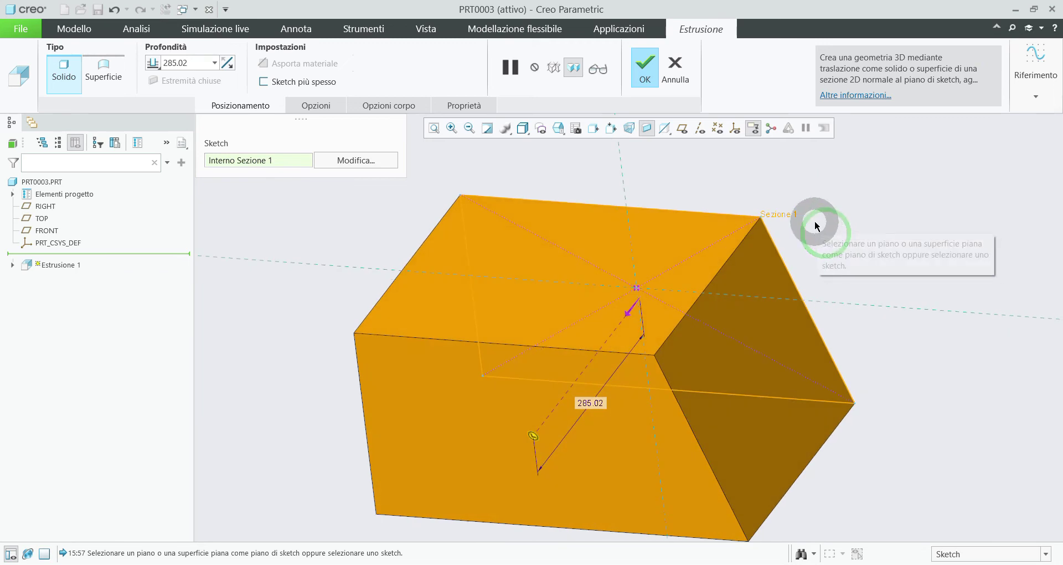
right_click(535, 443)
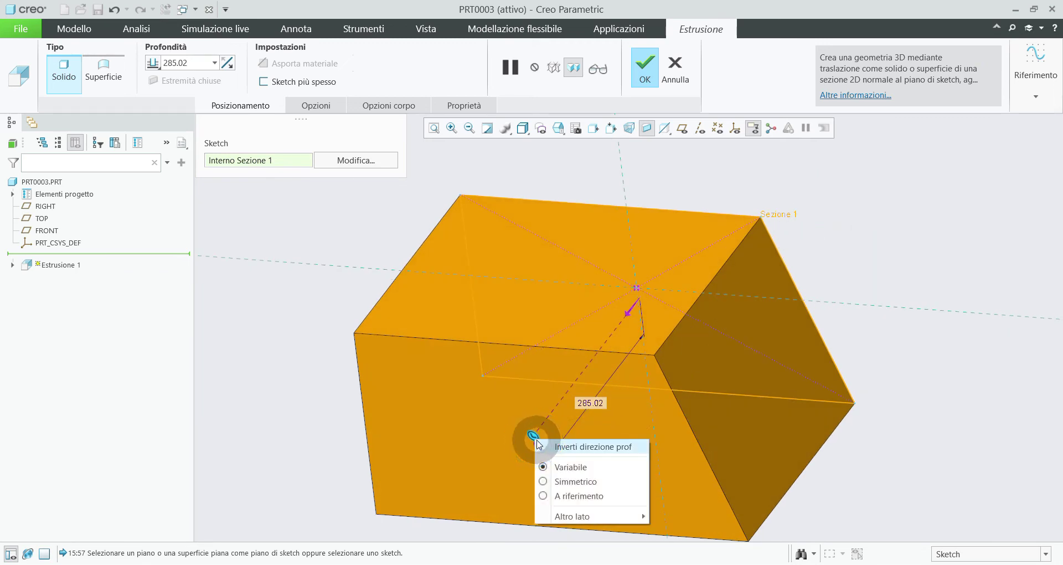
click(558, 482)
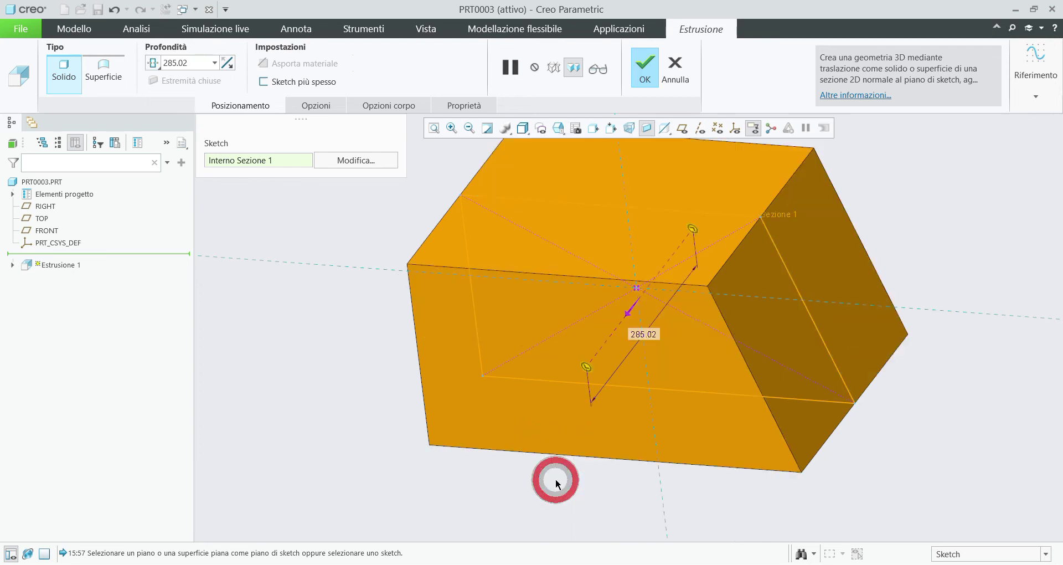
drag(590, 370, 600, 357)
scroll(550, 426, down, 2)
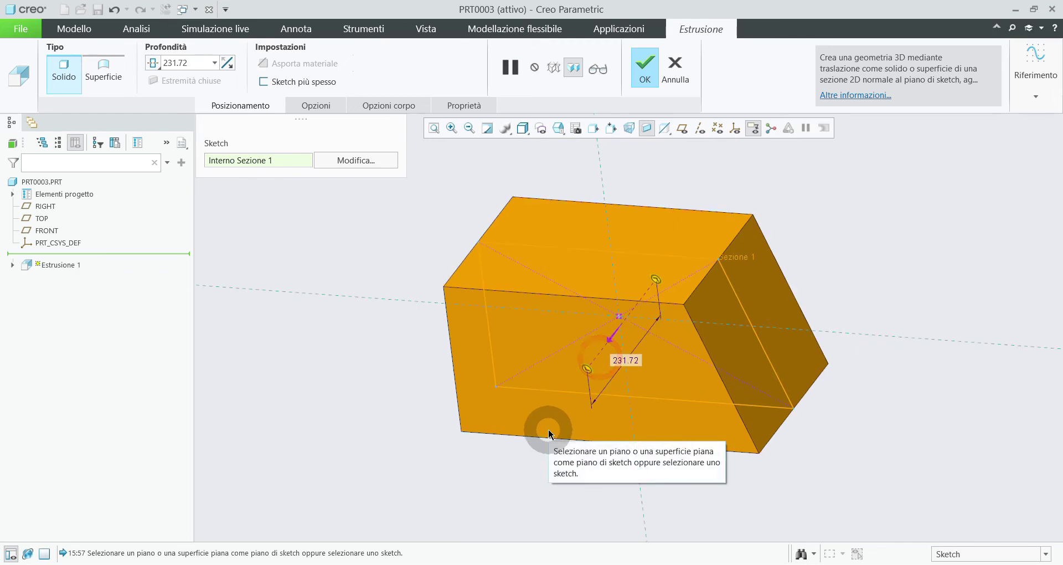
middle_click(768, 189)
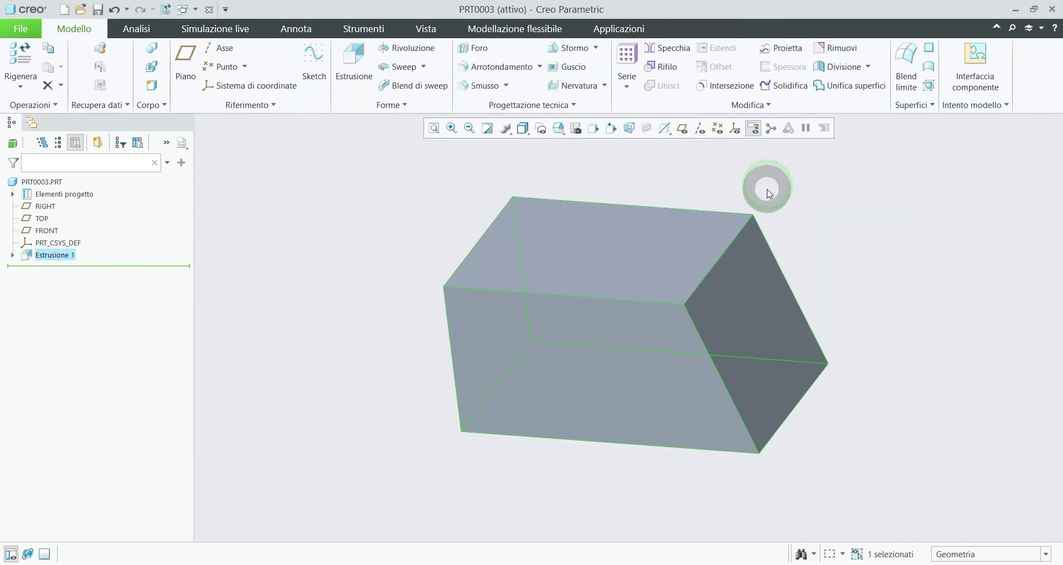
click(768, 190)
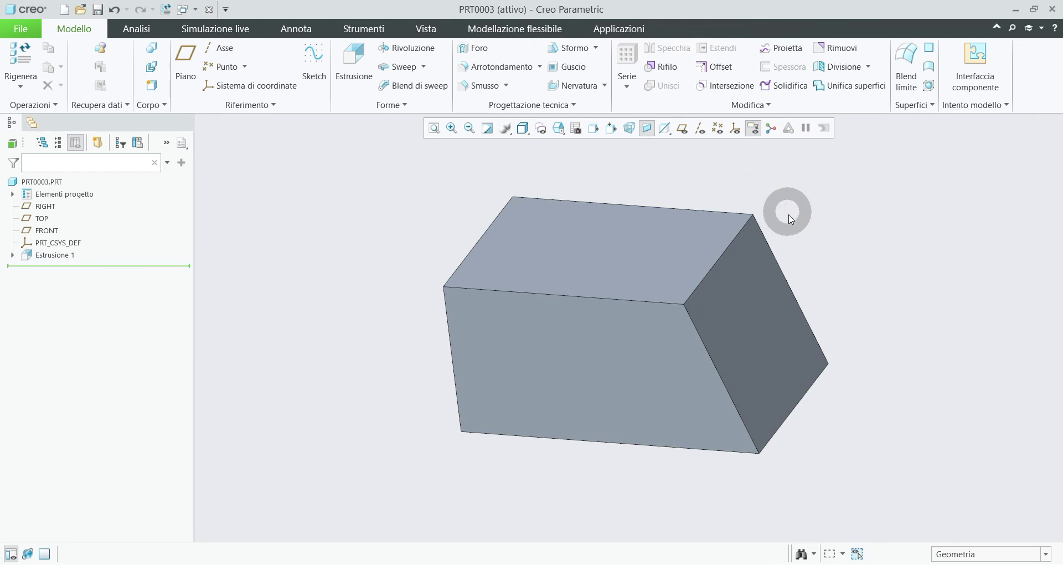
Step: Display the datum planes, start a second extrusion sketch on the RIGHT plane, and orient the view square to it
scroll(427, 387, up, 3)
scroll(632, 400, down, 2)
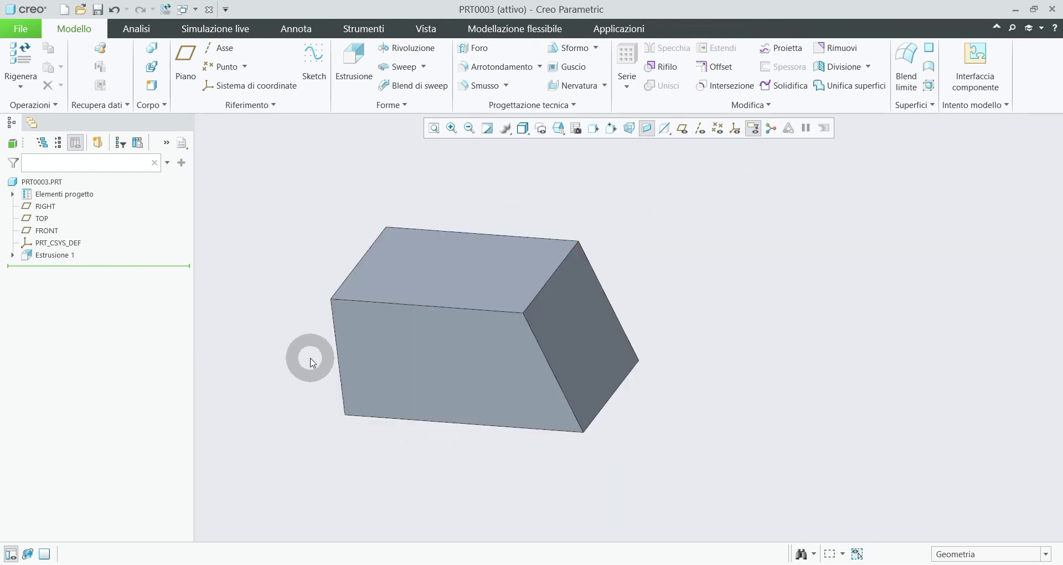
scroll(310, 360, down, 2)
scroll(310, 360, up, 1)
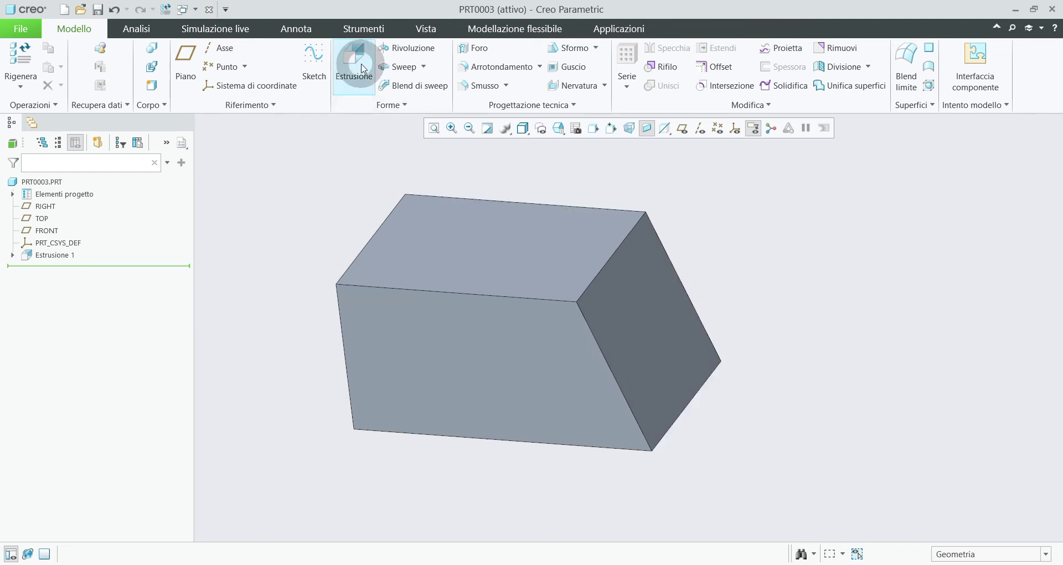
click(685, 131)
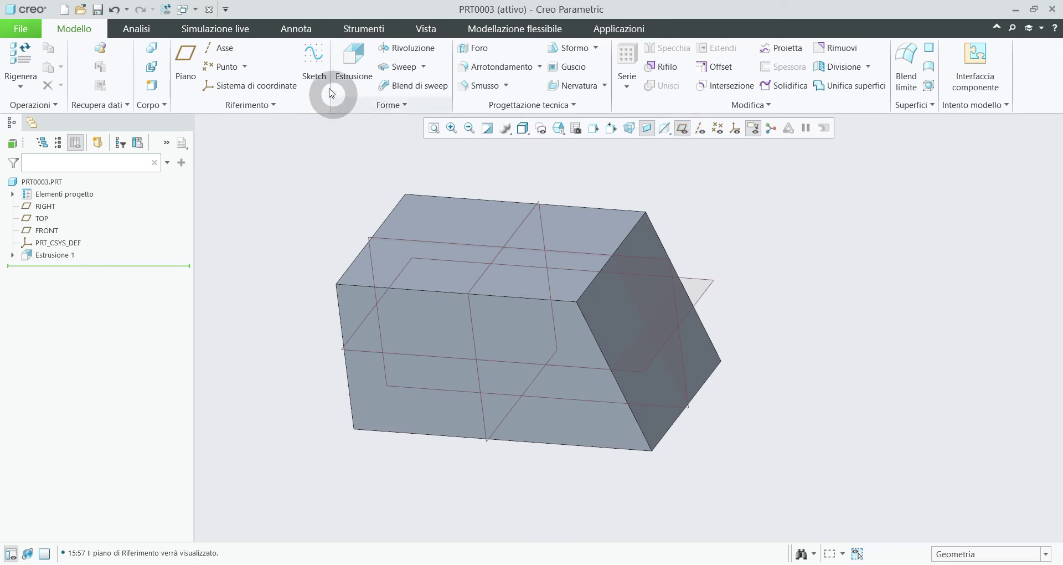
click(358, 71)
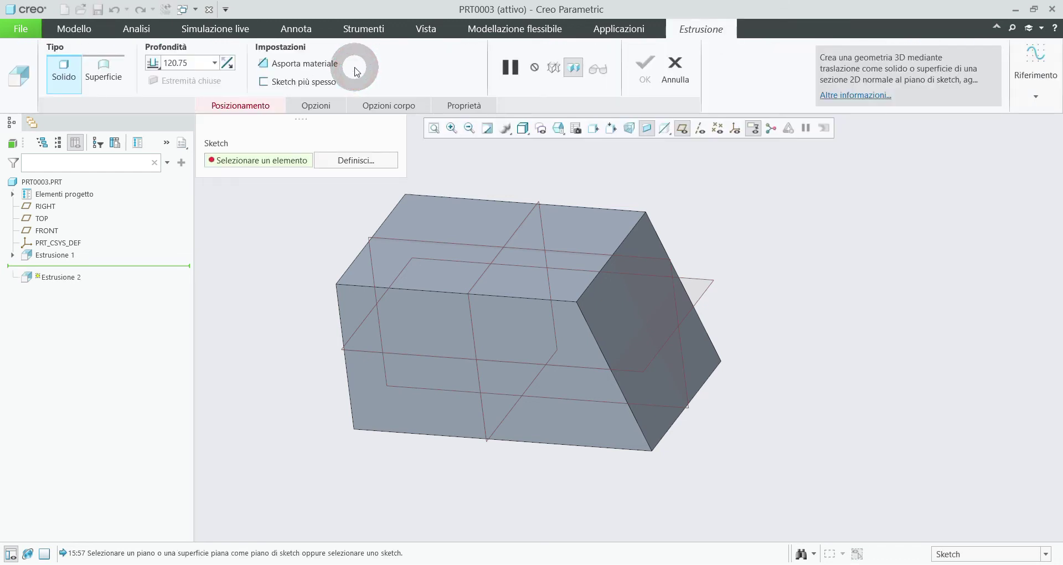
click(517, 234)
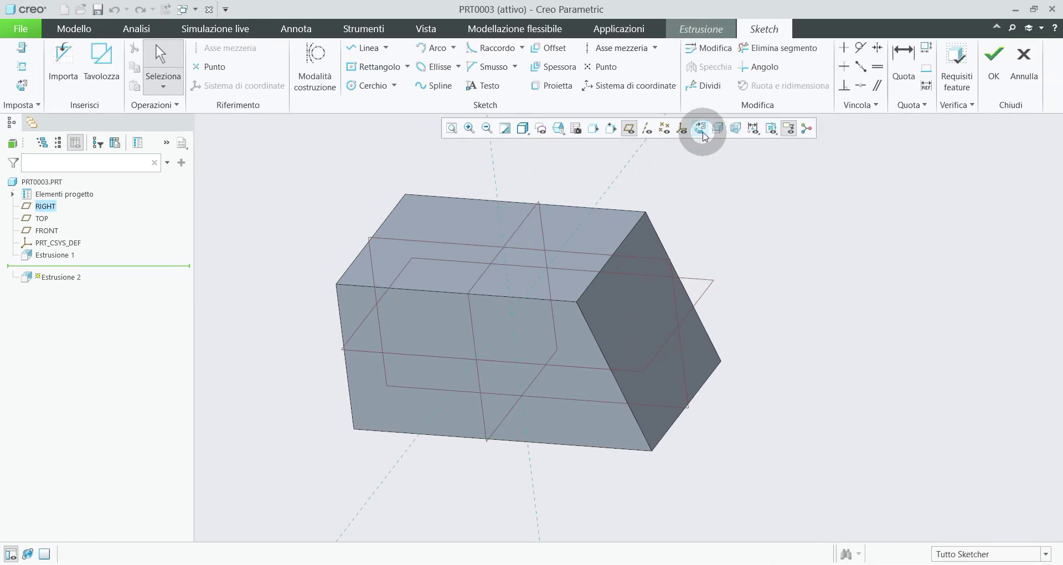
click(702, 129)
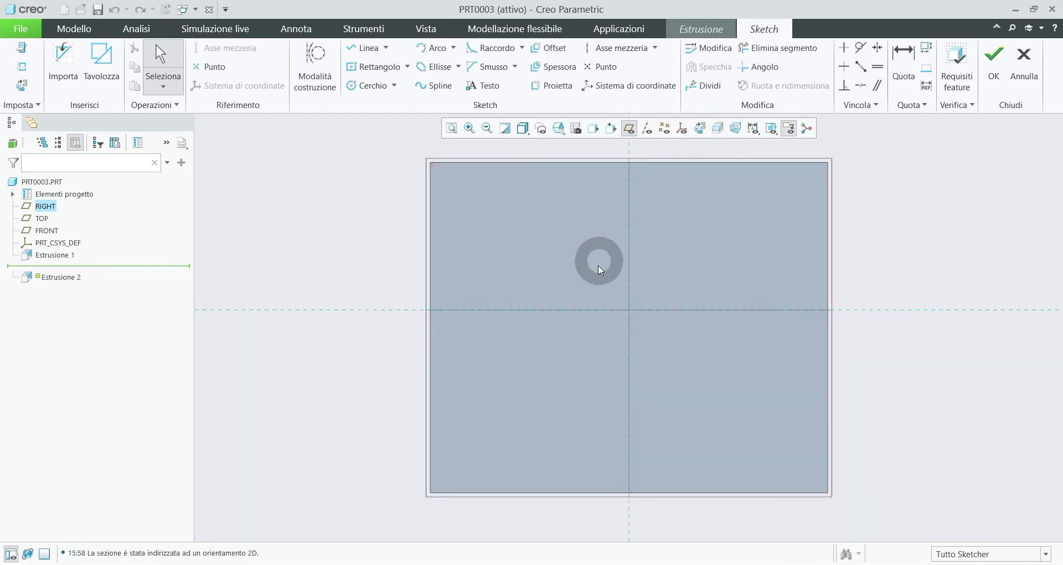
Step: Sketch a rectangle about 72 wide by 96 high, centred on the vertical reference and resting on the block's upper edge
scroll(585, 316, up, 3)
click(357, 65)
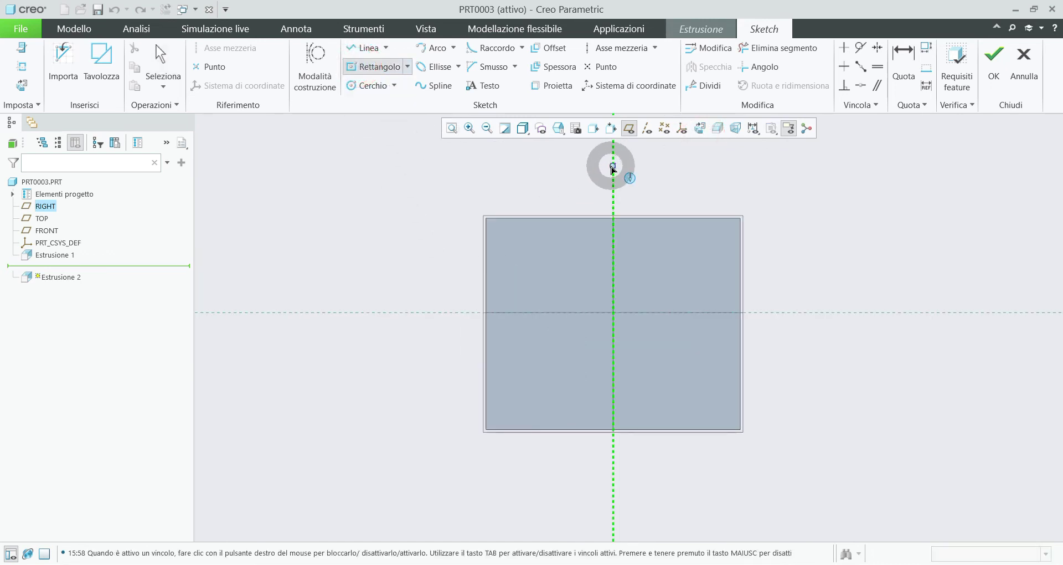
click(613, 166)
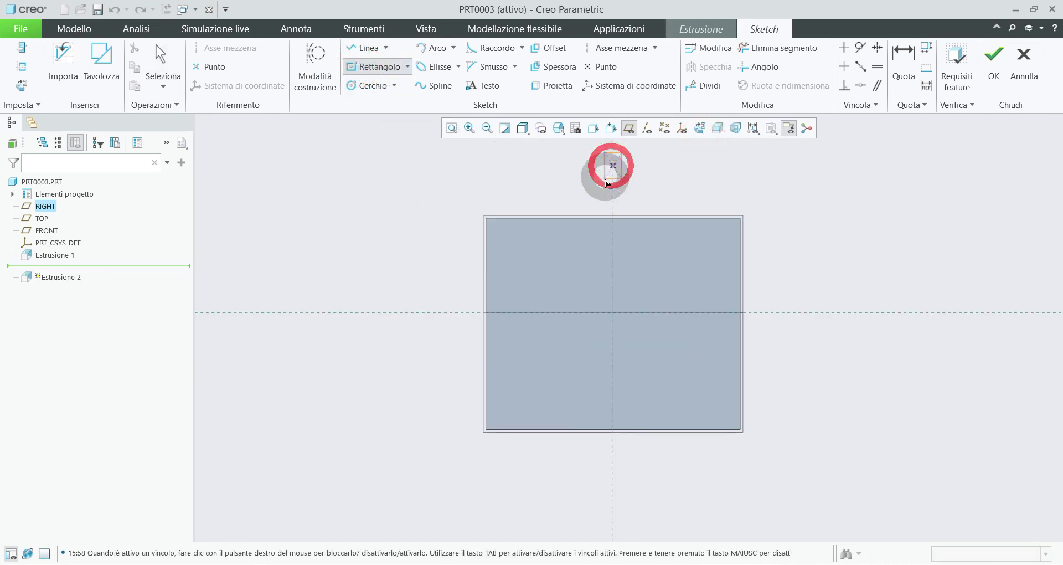
click(574, 217)
scroll(522, 363, up, 3)
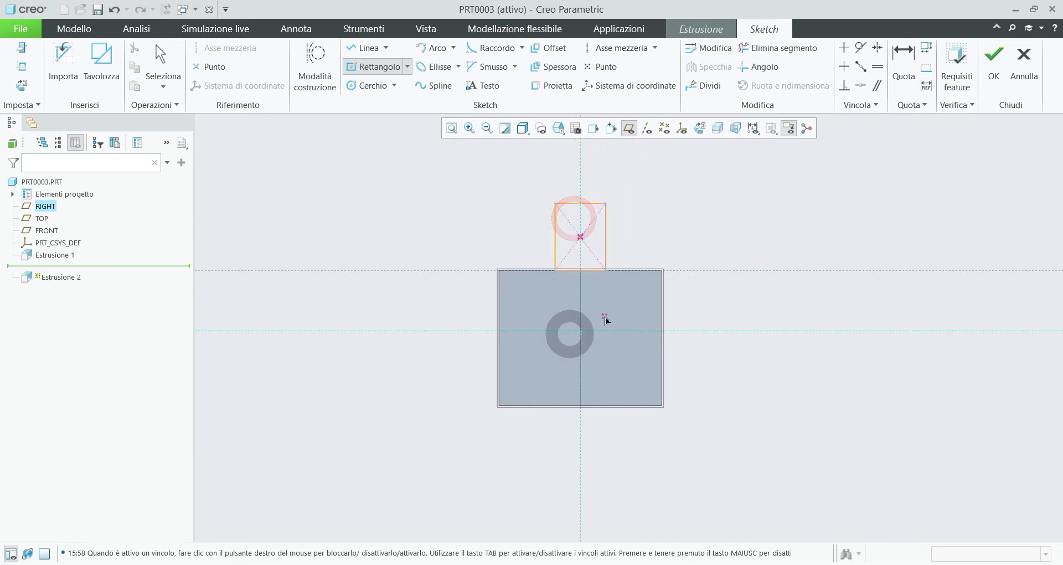
middle_click(699, 236)
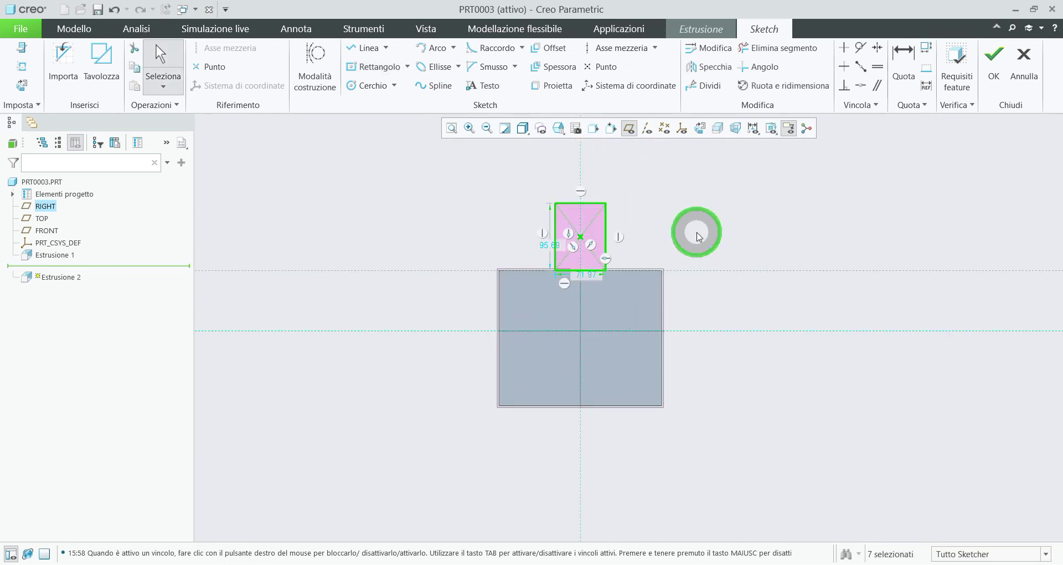
Step: Set the small rectangle's height to 70, and finish the sketch with the datum planes hidden
scroll(587, 219, down, 3)
click(529, 204)
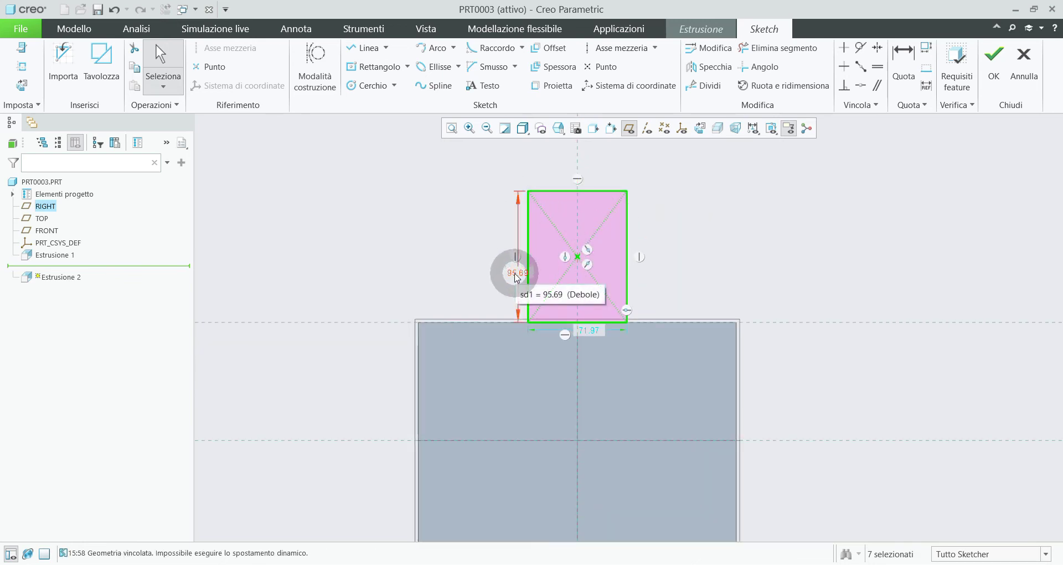
double_click(517, 275)
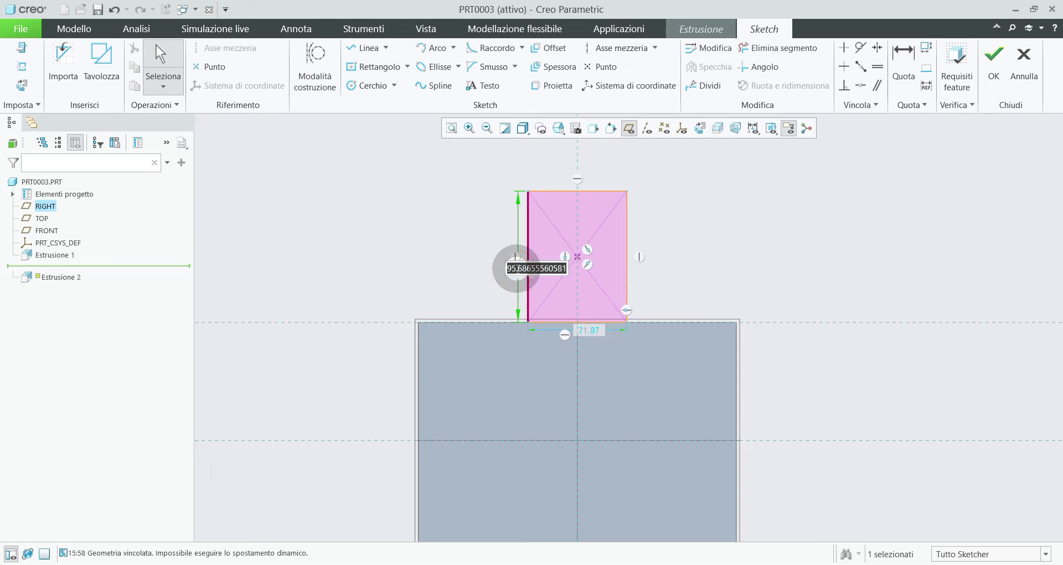
key(Return)
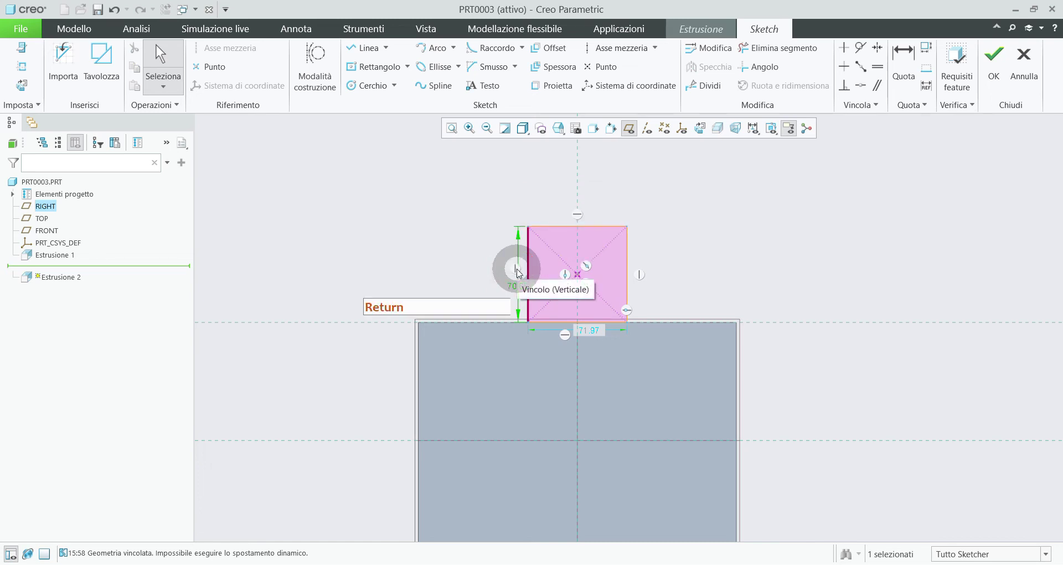
mouse_move(754, 242)
middle_down()
mouse_move(786, 254)
mouse_move(780, 262)
mouse_move(779, 243)
mouse_move(764, 255)
mouse_move(784, 288)
middle_up()
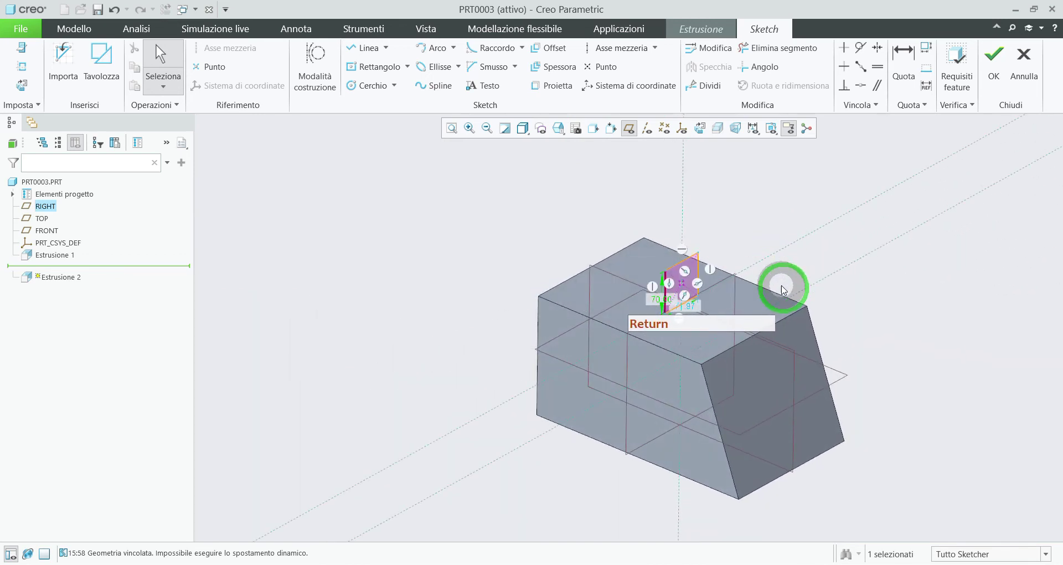
click(628, 128)
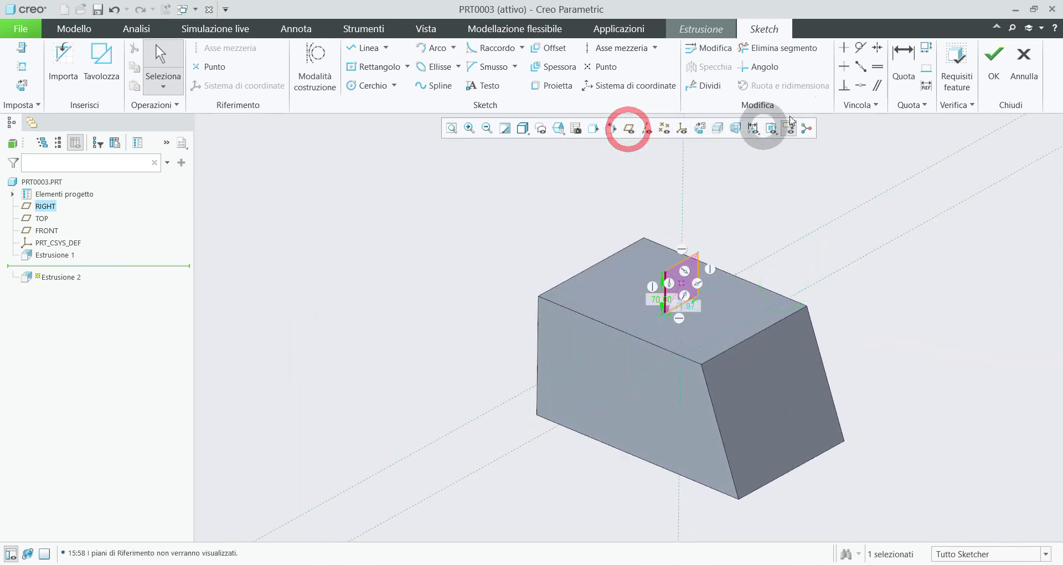
click(995, 55)
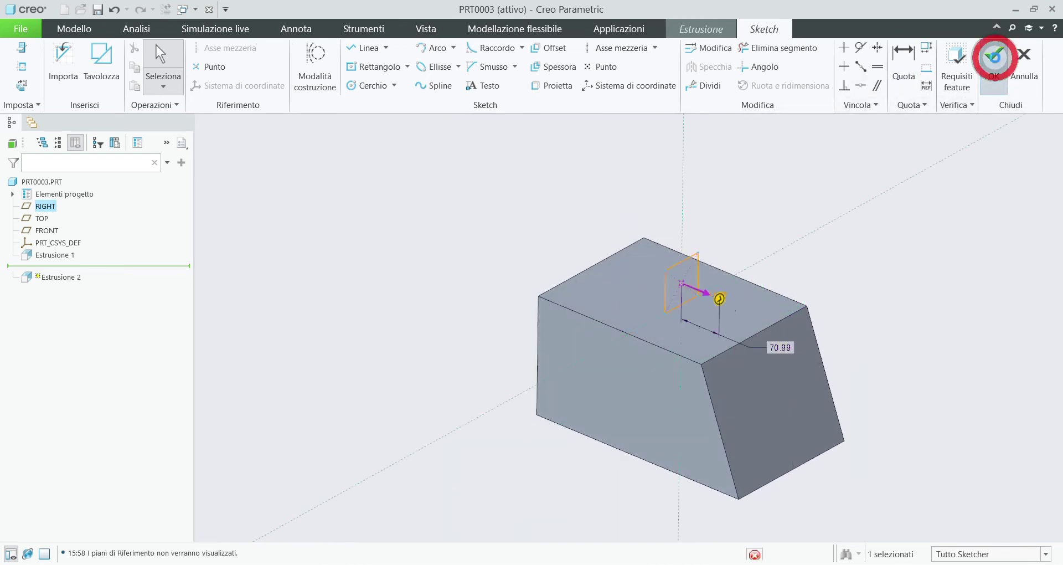
Step: Set the extrusion depth to end at a reference, using the block's slanted face as that reference
scroll(869, 263, up, 2)
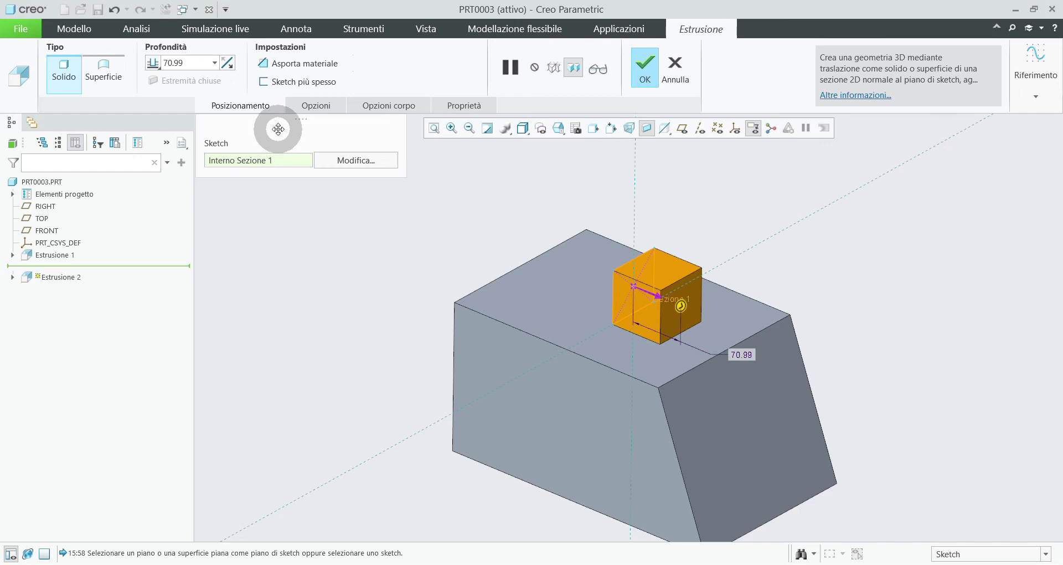
click(157, 66)
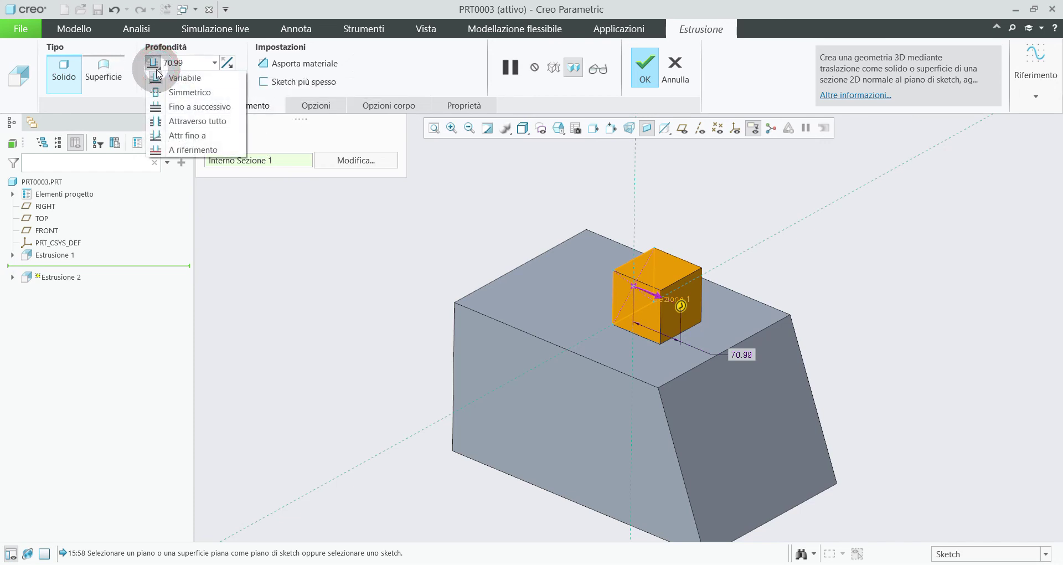
click(159, 151)
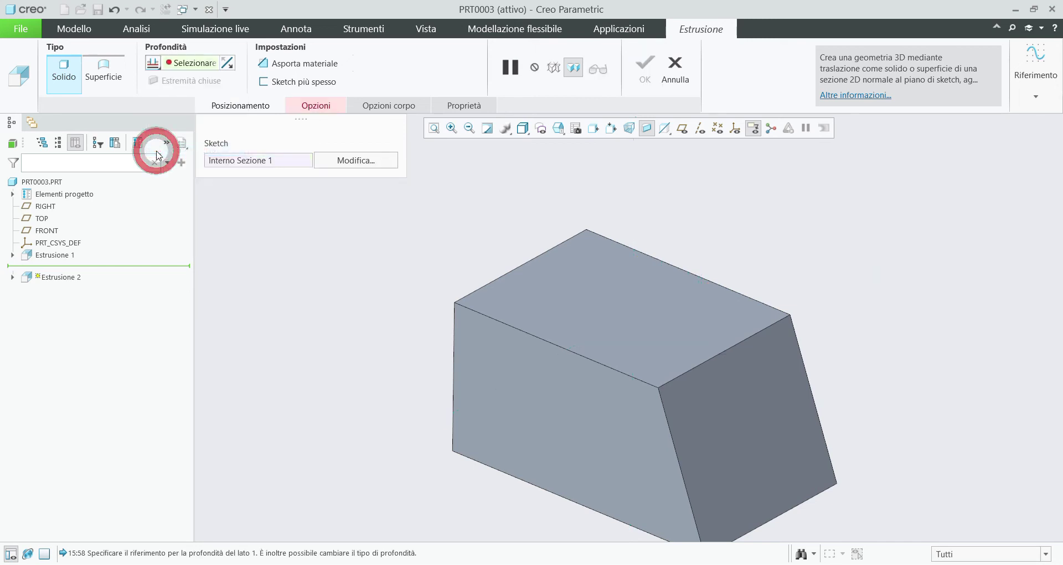
click(763, 388)
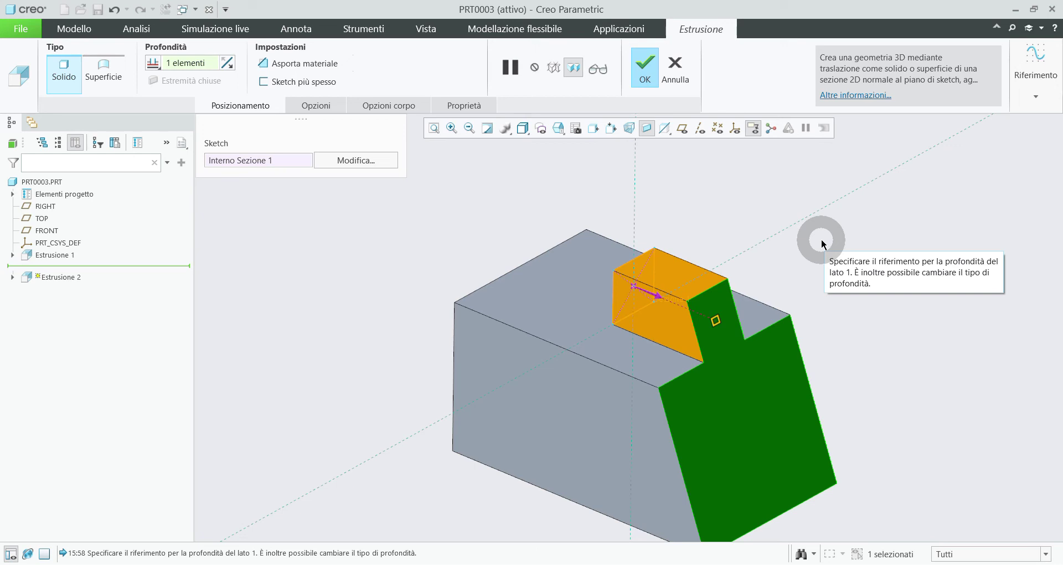
click(767, 424)
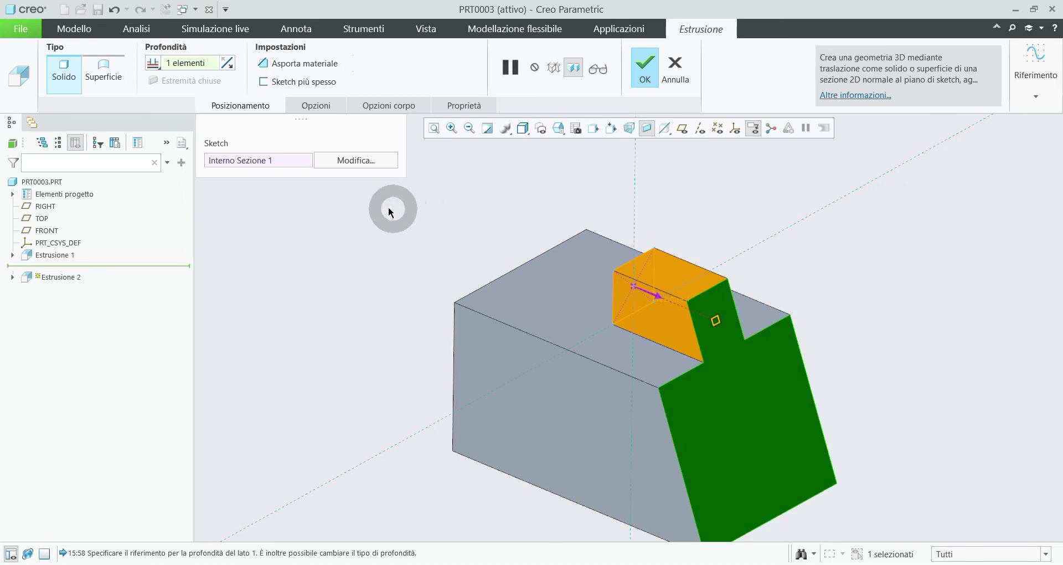
Step: Offset the side 1 depth reference outward from the block's slanted face by about 33.81
click(327, 113)
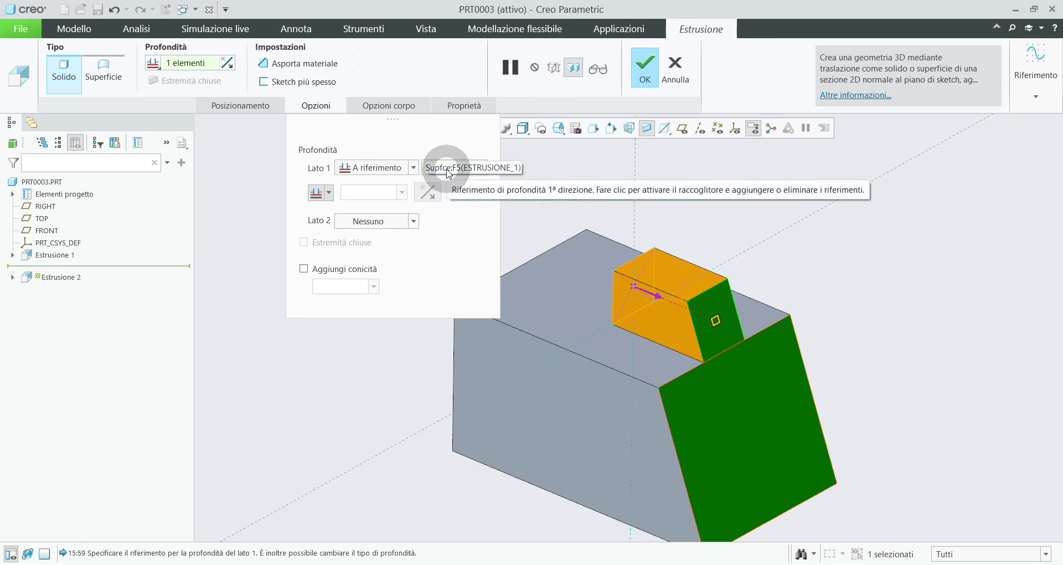
click(329, 193)
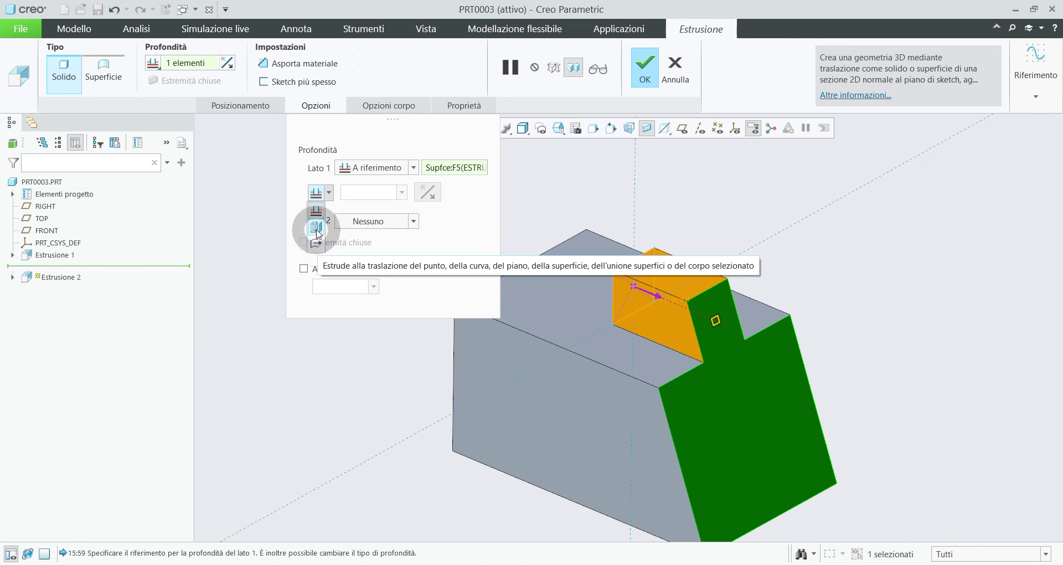
click(316, 227)
middle_drag(812, 303, 866, 292)
drag(812, 394, 833, 385)
Step: Switch the side 1 reference to a translated copy of the slanted face, shifted about 20.25 inward into the block
click(328, 193)
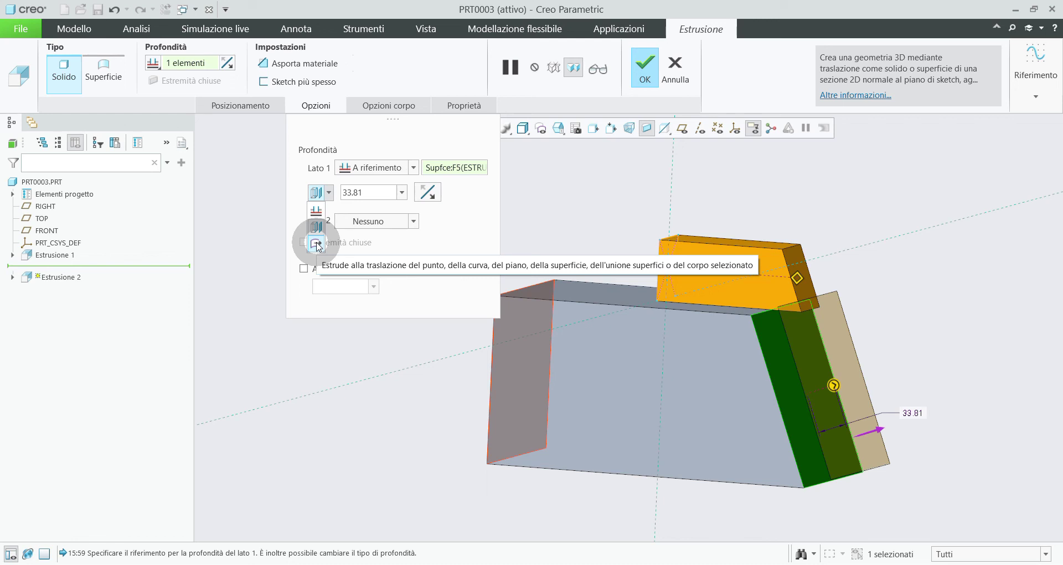
click(316, 243)
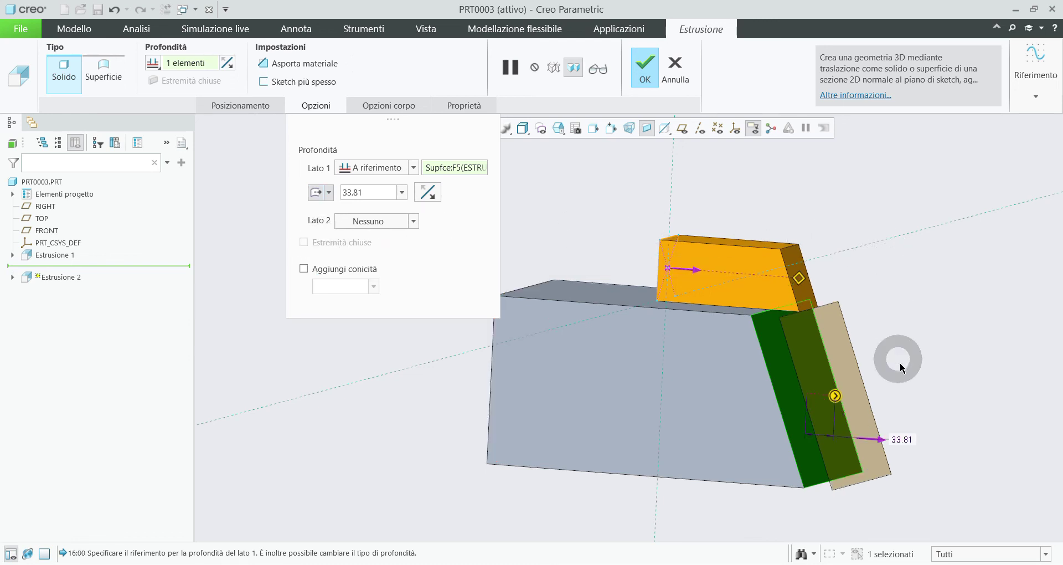
mouse_move(918, 382)
middle_down()
mouse_move(905, 389)
mouse_move(893, 370)
mouse_move(885, 387)
middle_up()
drag(835, 408, 810, 416)
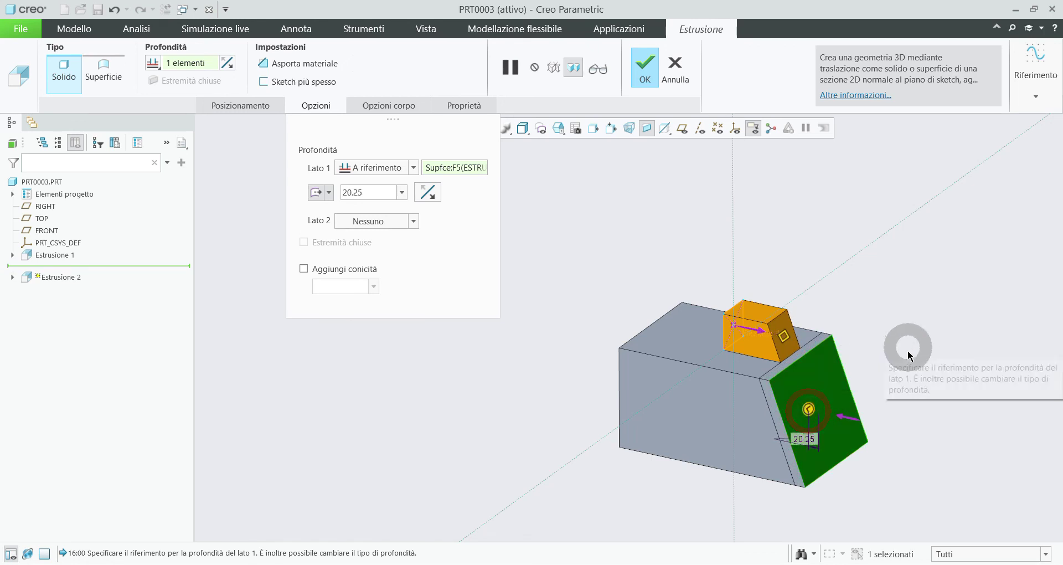
scroll(892, 352, up, 3)
scroll(794, 294, down, 3)
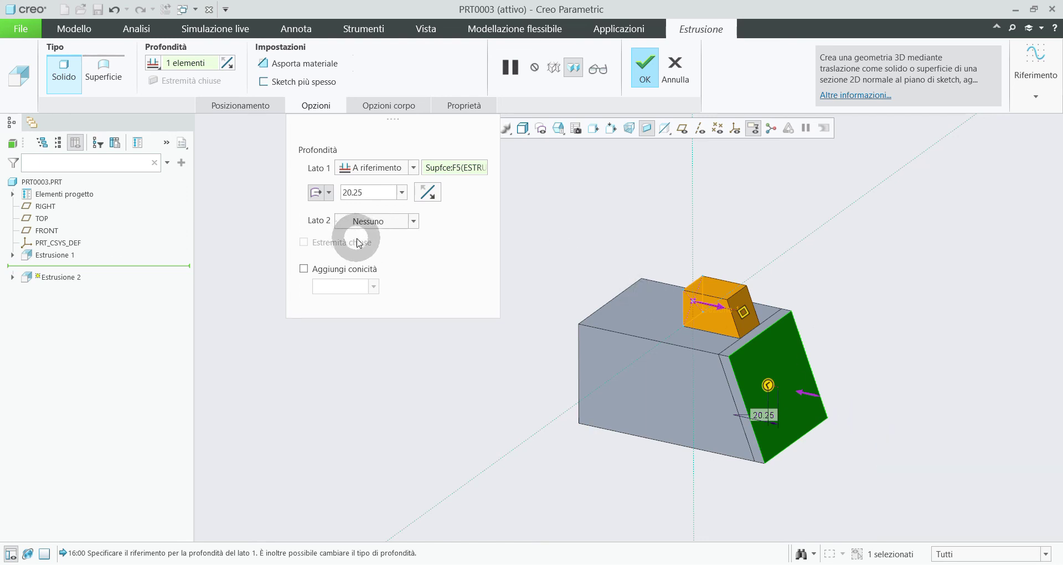
Step: Display the datum planes and set the side 2 depth to end at a reference, using the RIGHT plane
click(382, 287)
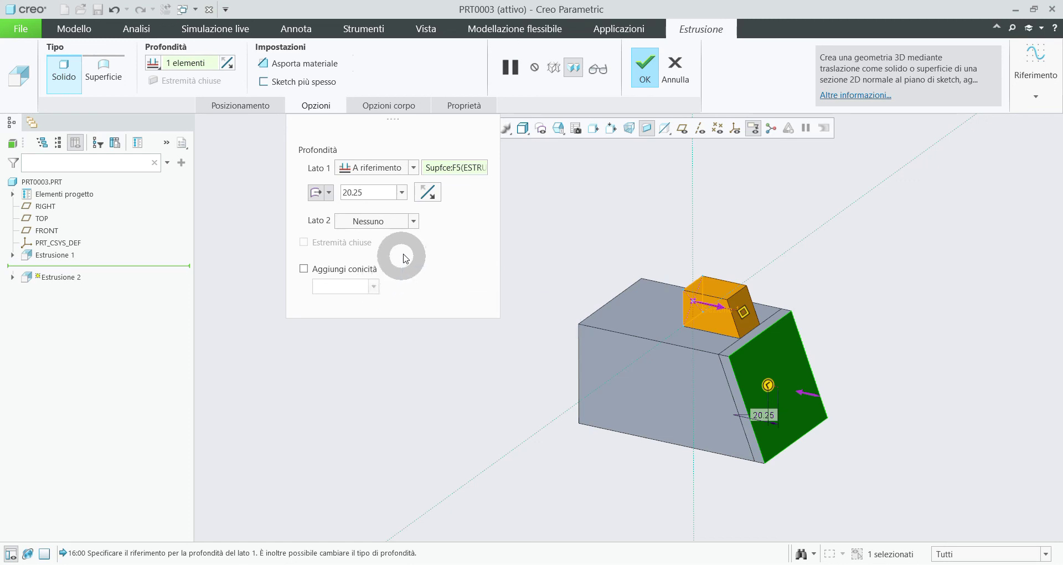
click(413, 222)
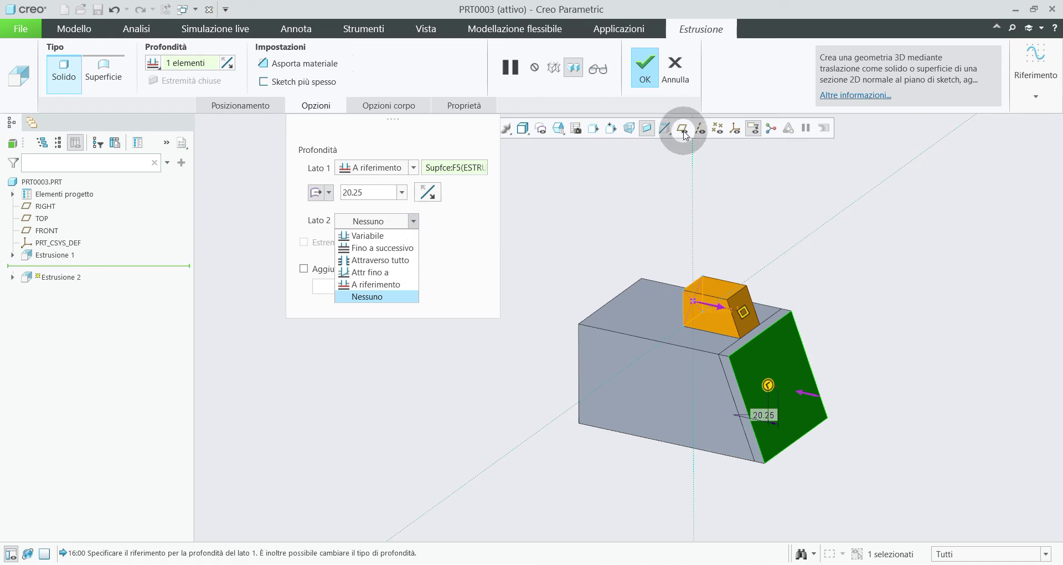
click(684, 131)
click(684, 131)
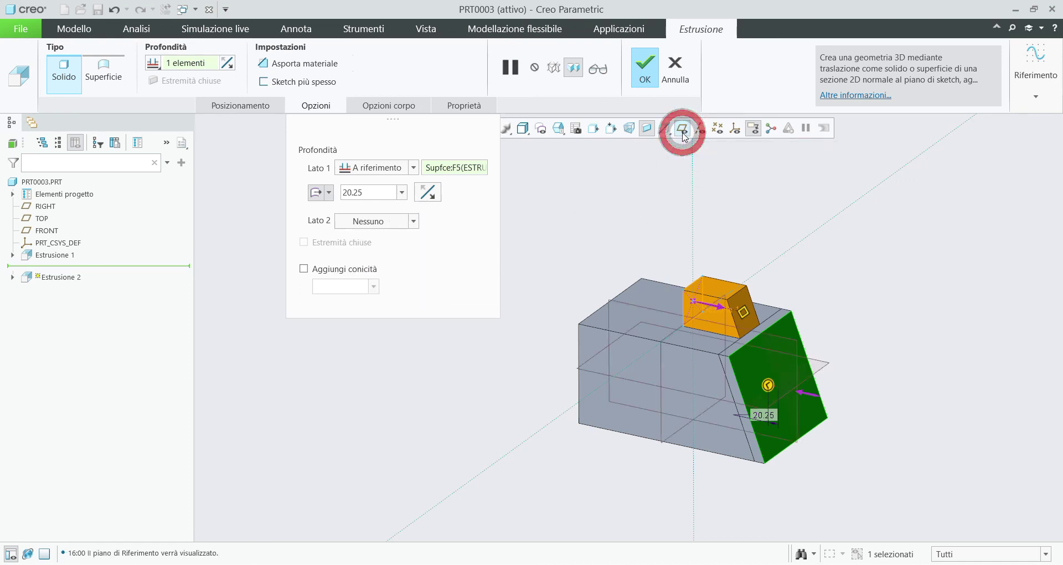
click(414, 223)
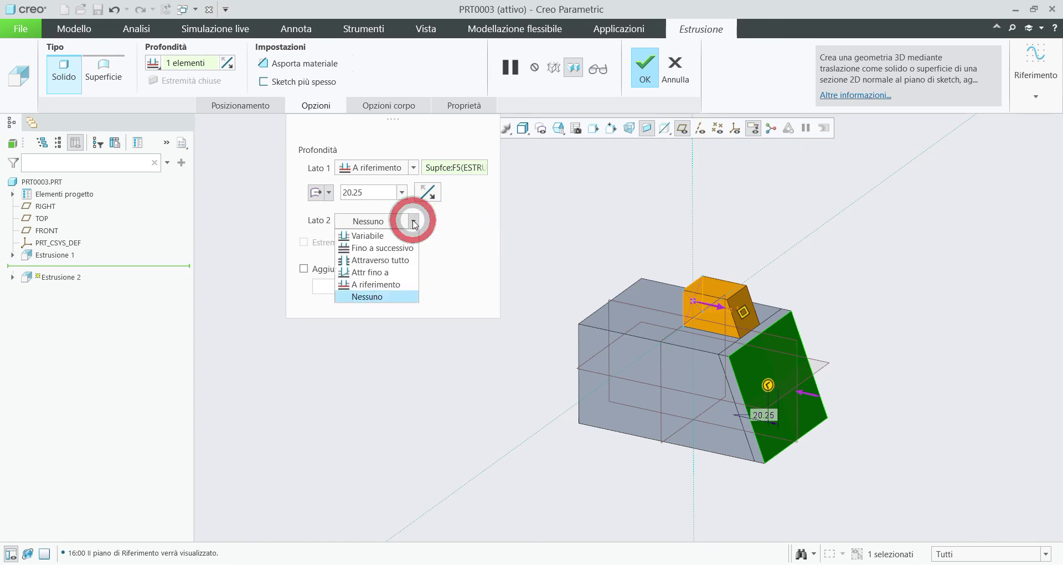
click(397, 286)
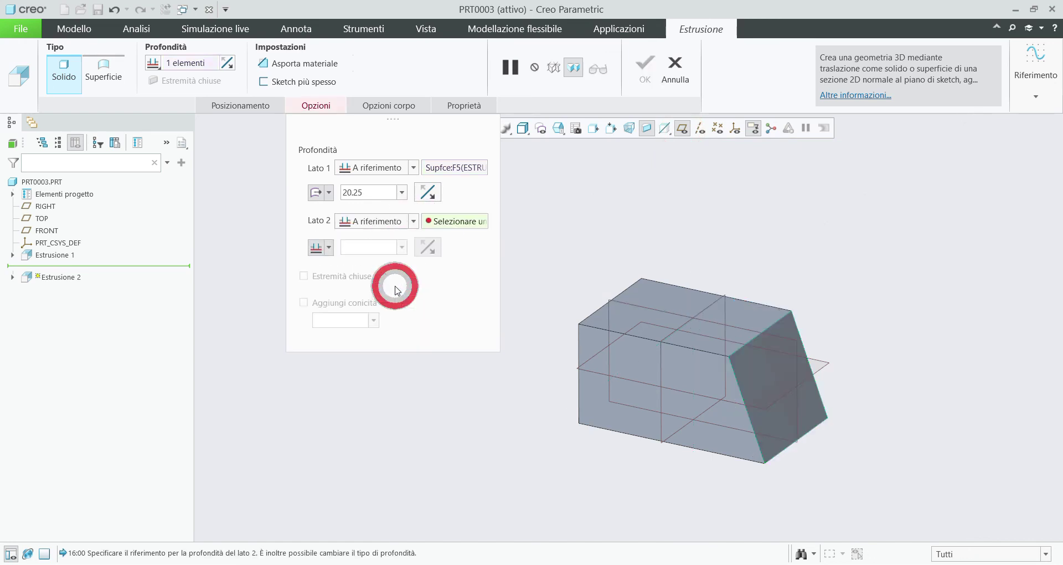
click(701, 316)
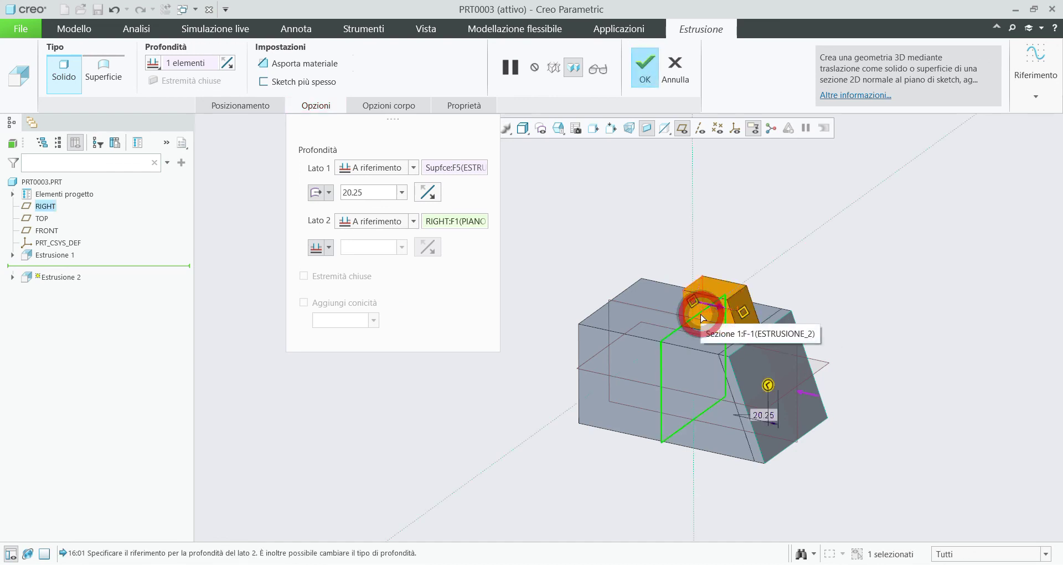
scroll(833, 300, down, 2)
scroll(806, 282, up, 3)
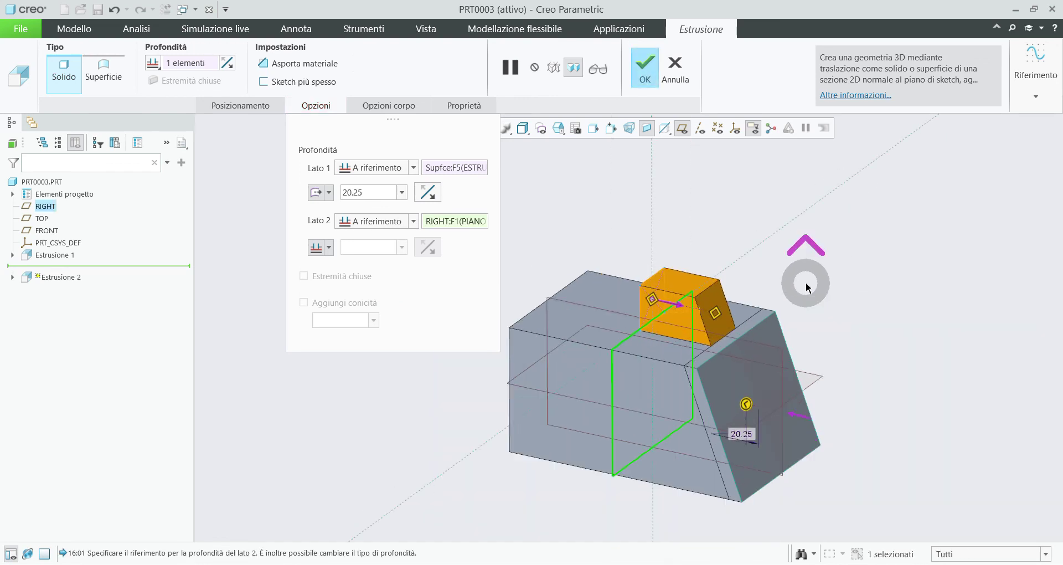
Step: Translate the side 2 reference about 35.19 from the RIGHT plane toward the slanted face, and complete the extrusion
click(331, 249)
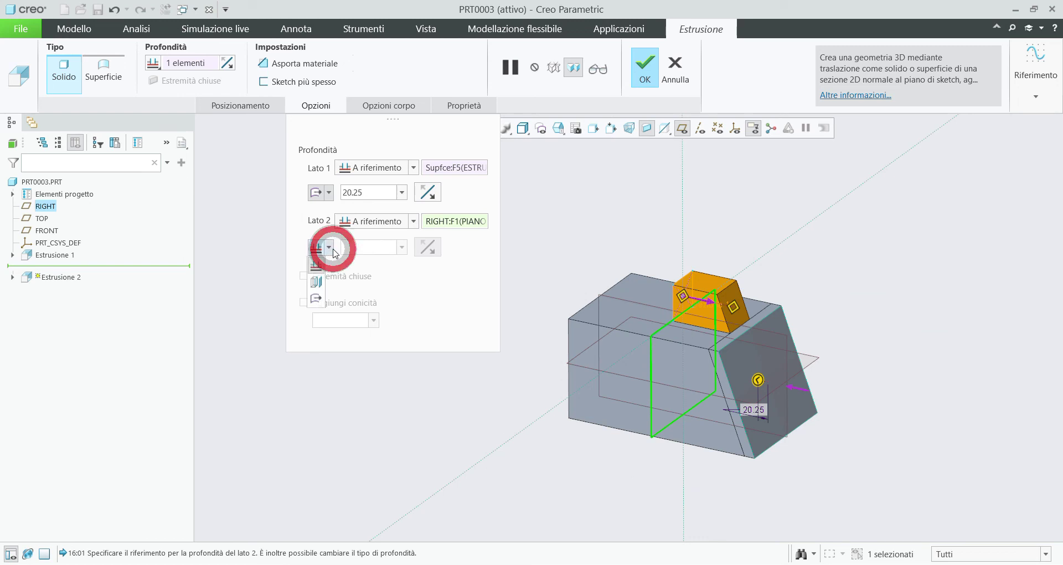
click(317, 300)
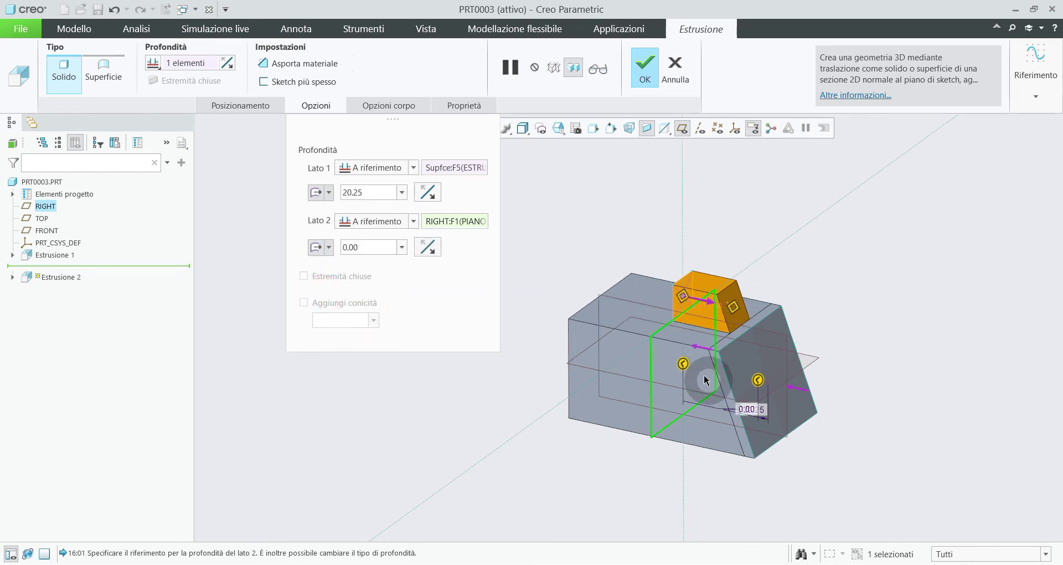
drag(679, 370, 701, 370)
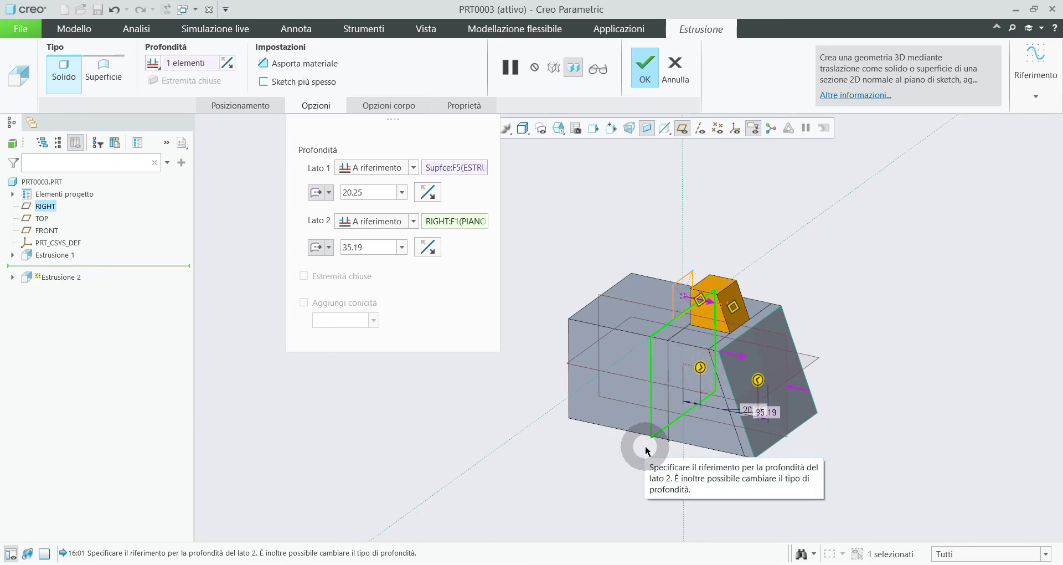
scroll(830, 443, up, 2)
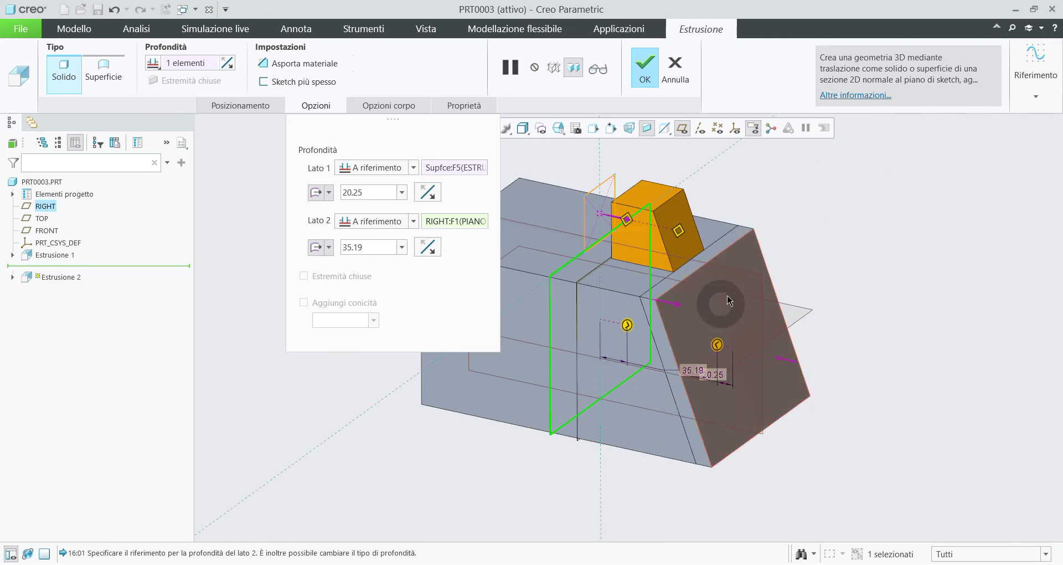
middle_click(844, 202)
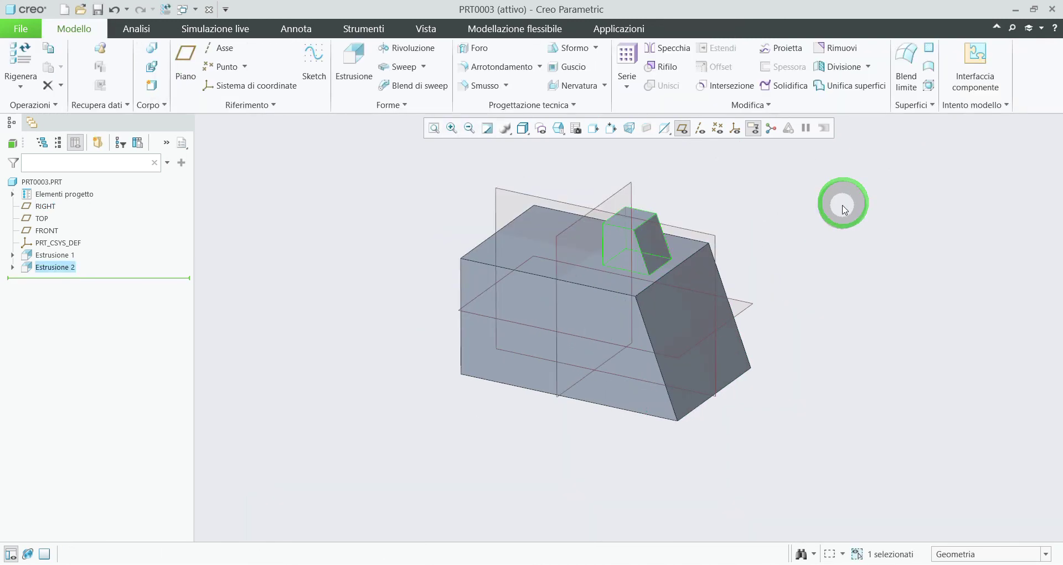
Step: Hide the datum planes and refit the finished part in the view
click(682, 128)
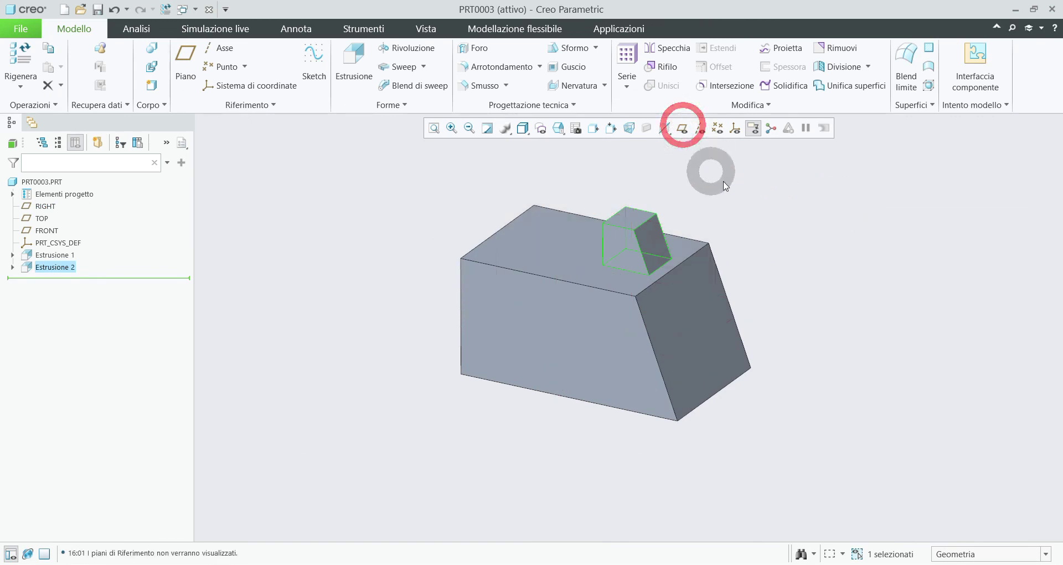
middle_drag(759, 226, 758, 238)
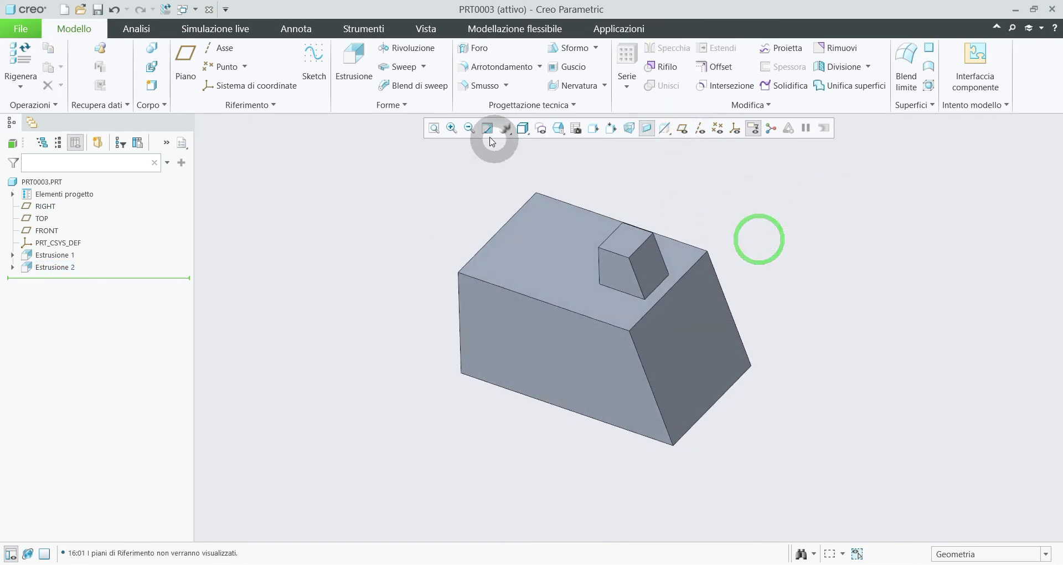
click(433, 128)
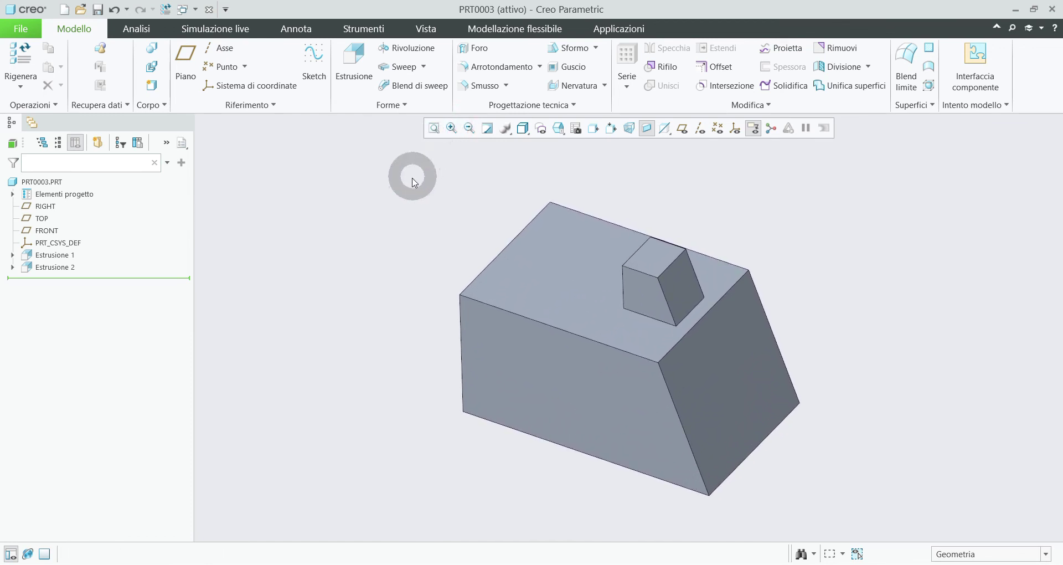